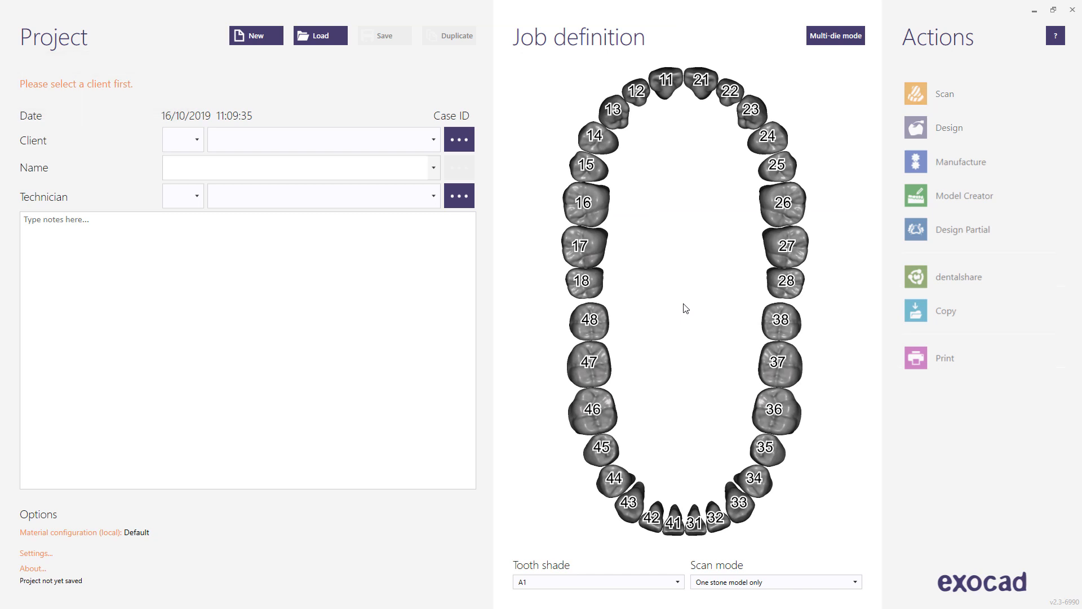
Assign the project to the Default client and enter the patient's name.
click(438, 144)
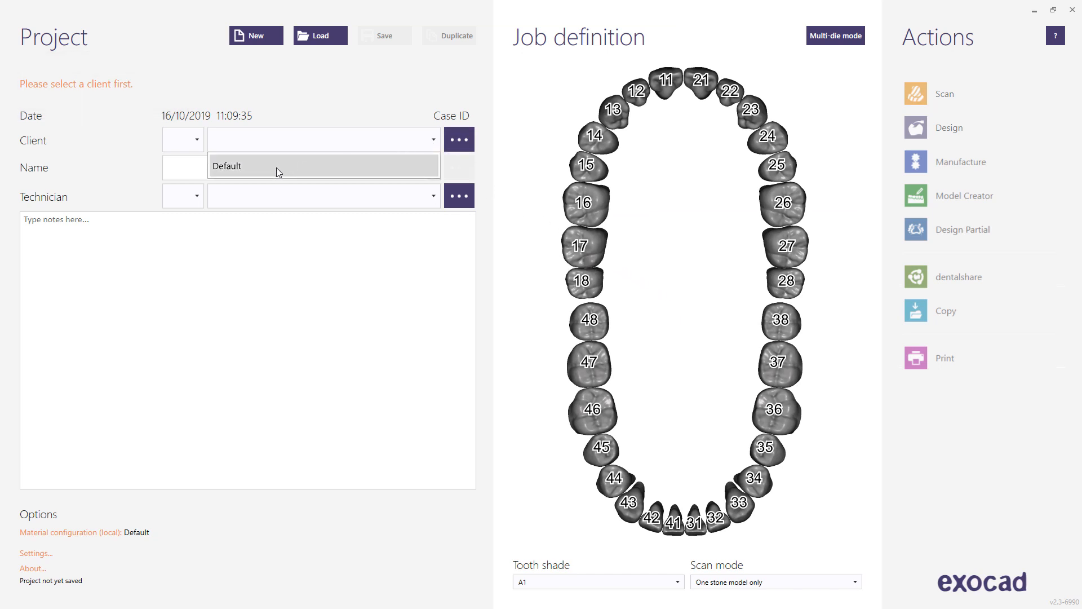
click(276, 167)
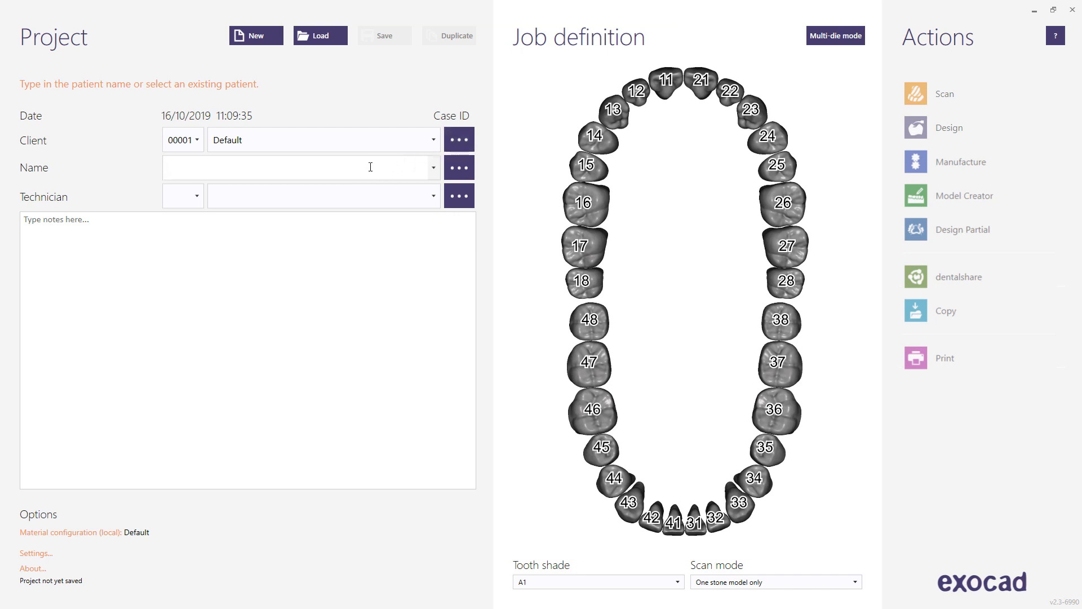
text(John,Doe)
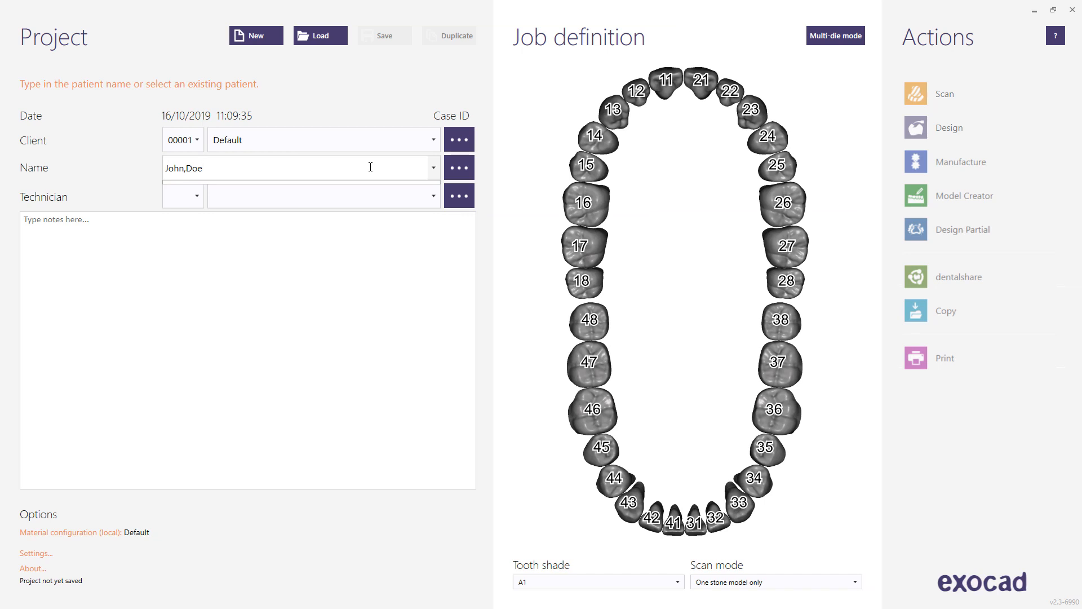
click(370, 166)
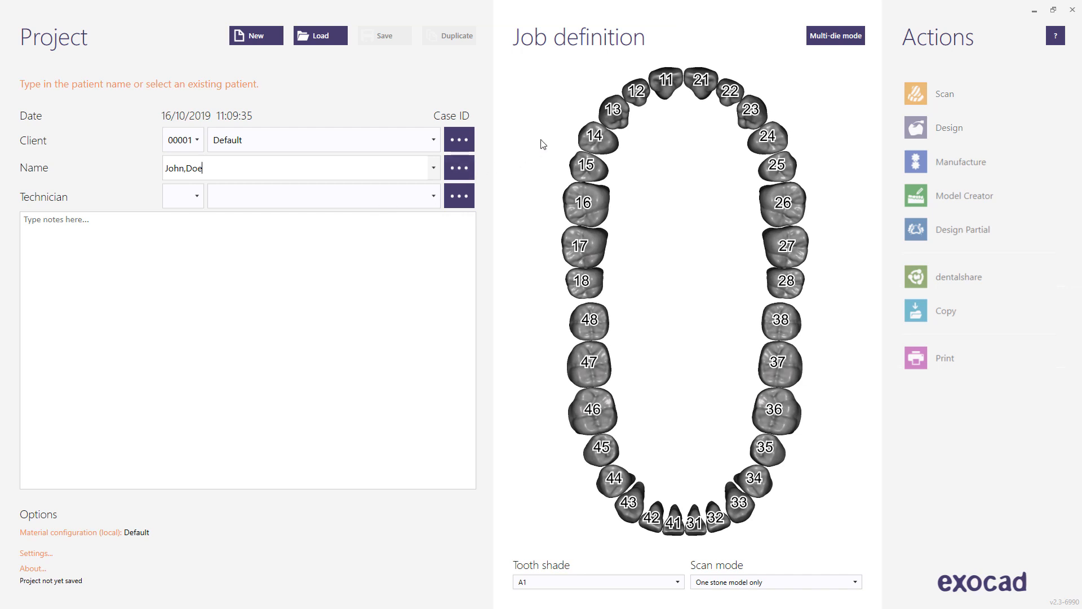
Define tooth 13 as an anatomic pontic made of Acrylic/PMMA.
click(612, 116)
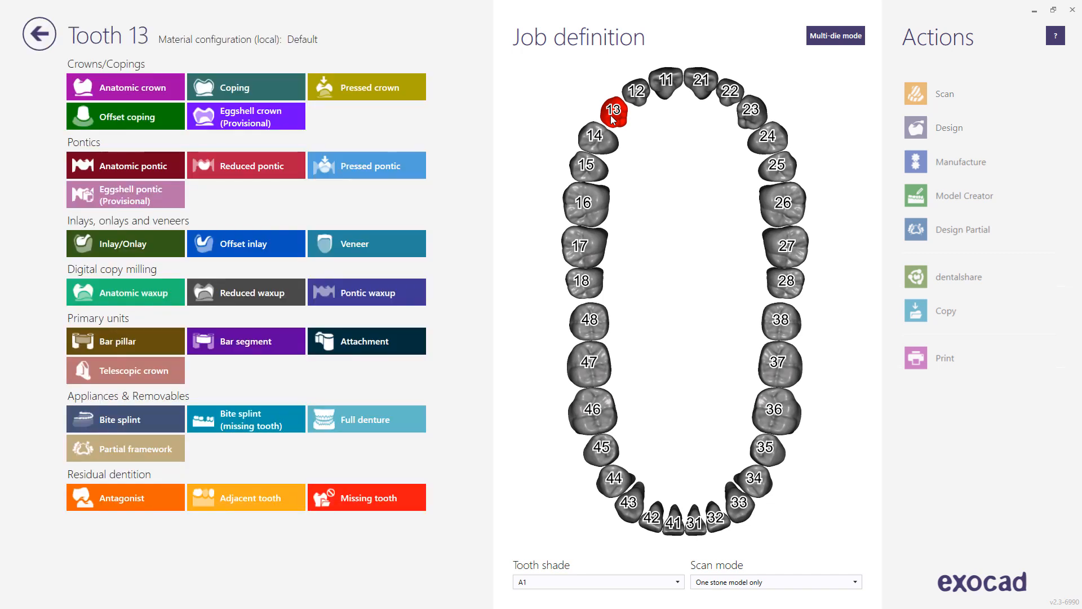
click(151, 176)
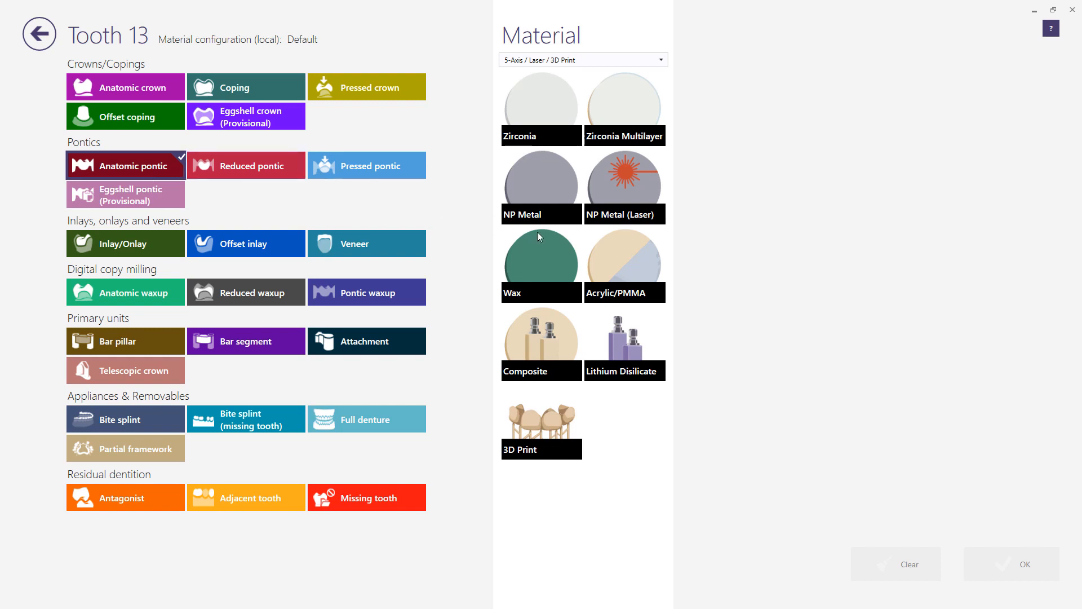
click(627, 256)
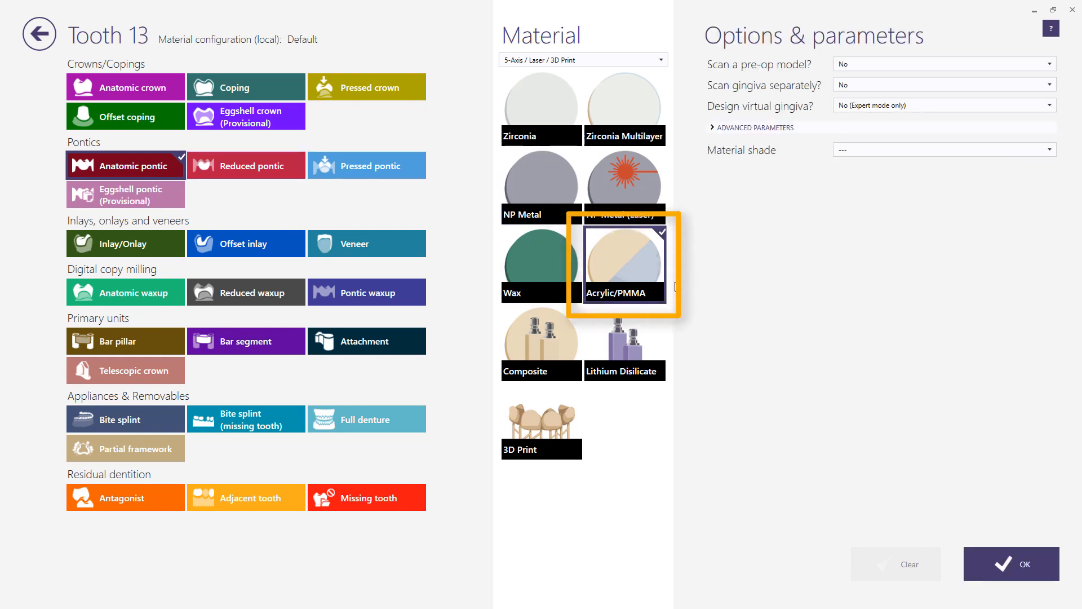
click(988, 560)
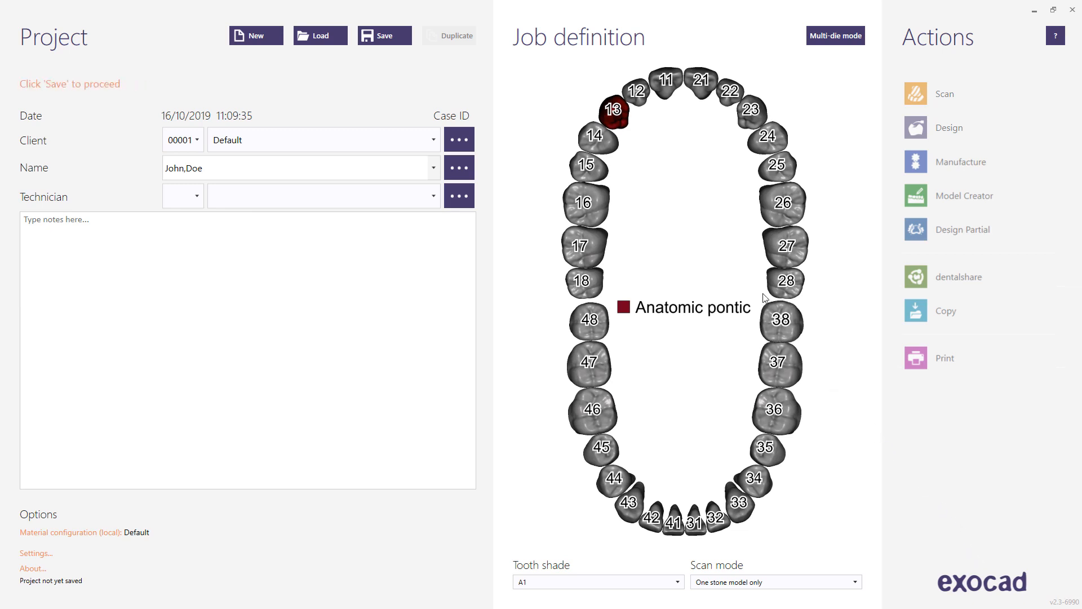
Copy the anatomic pontic definition of tooth 13 to teeth 12 through 23 and save the project.
click(634, 98)
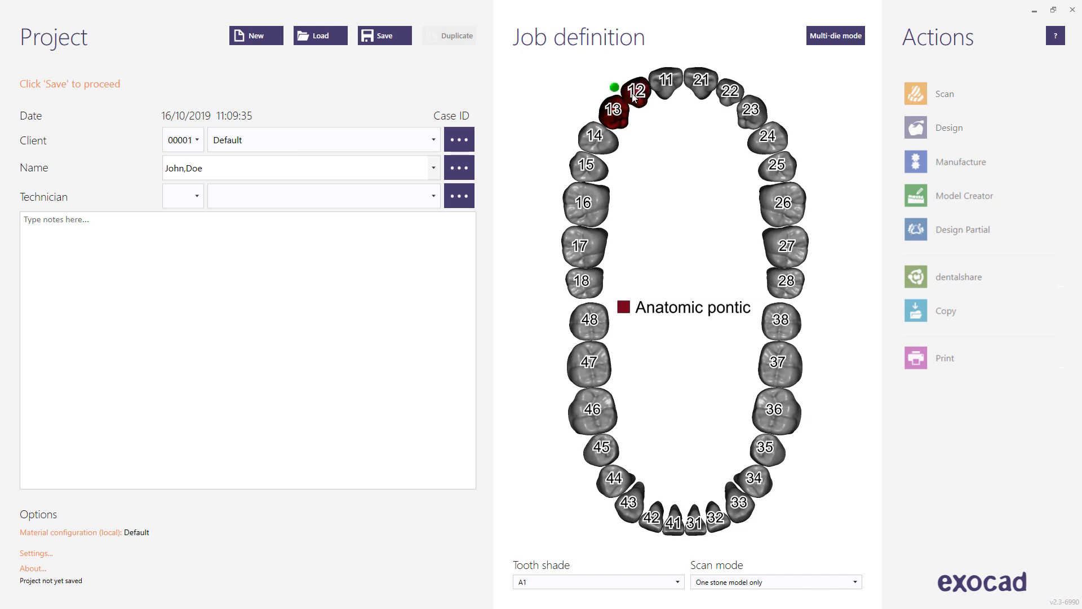
shift+click(753, 110)
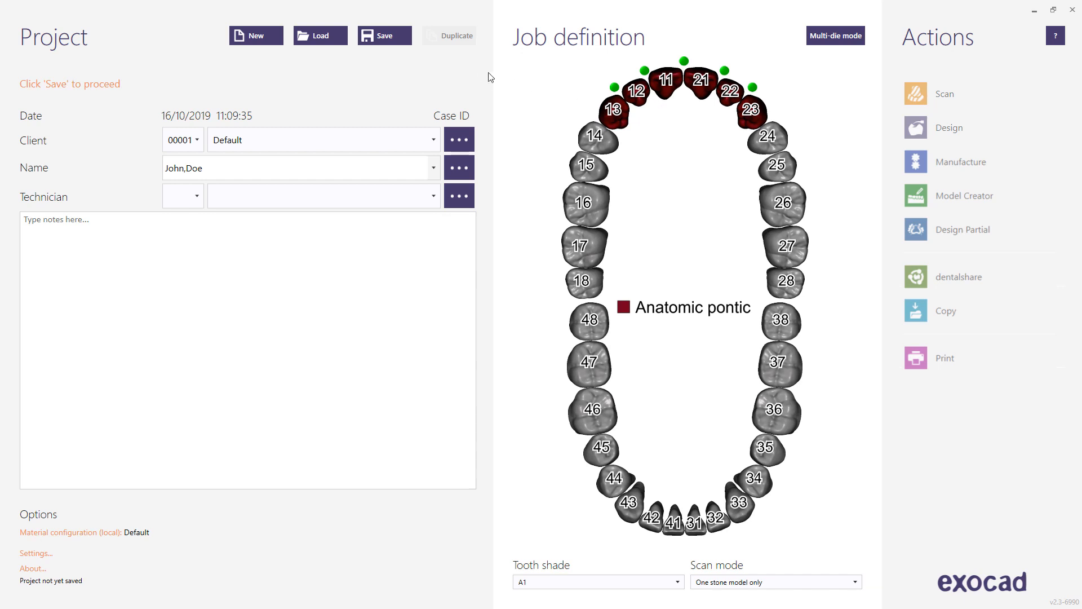
click(382, 40)
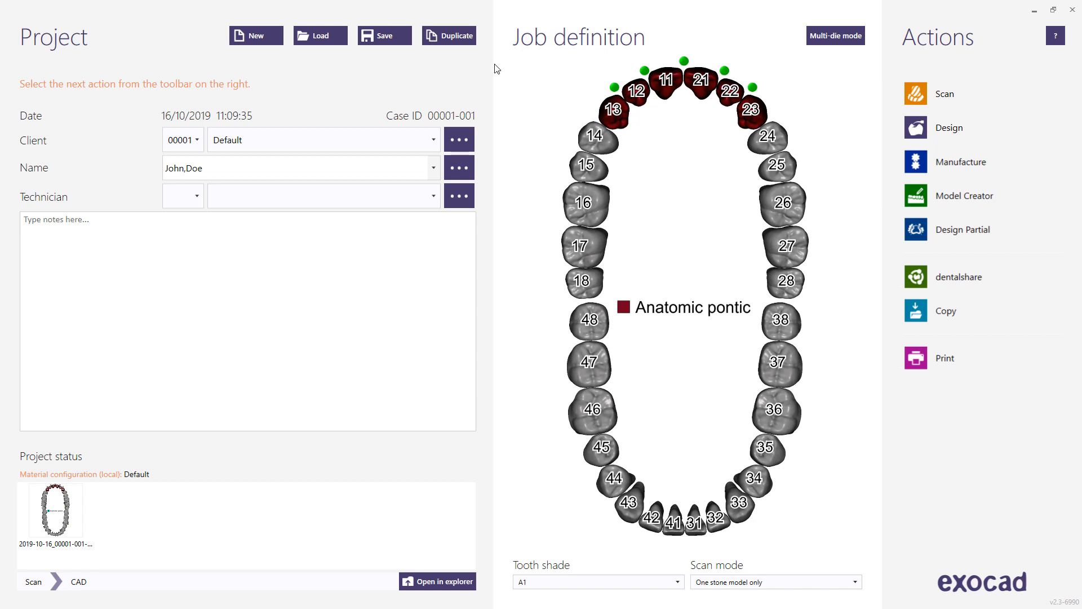
Load the existing project "Smile Creator, Sample" from 2017-06-28.
click(327, 35)
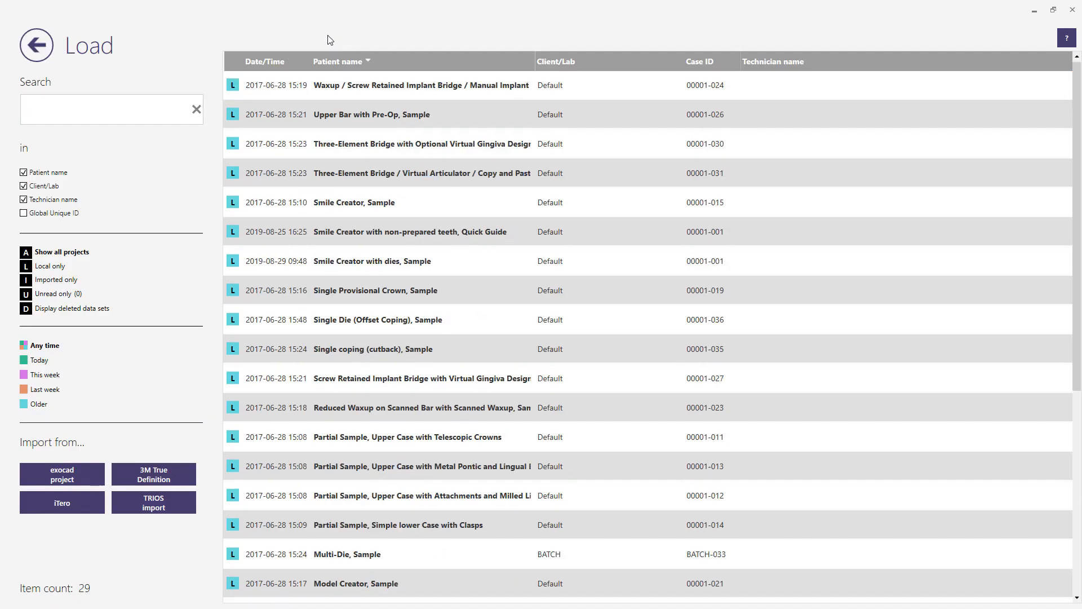
click(338, 197)
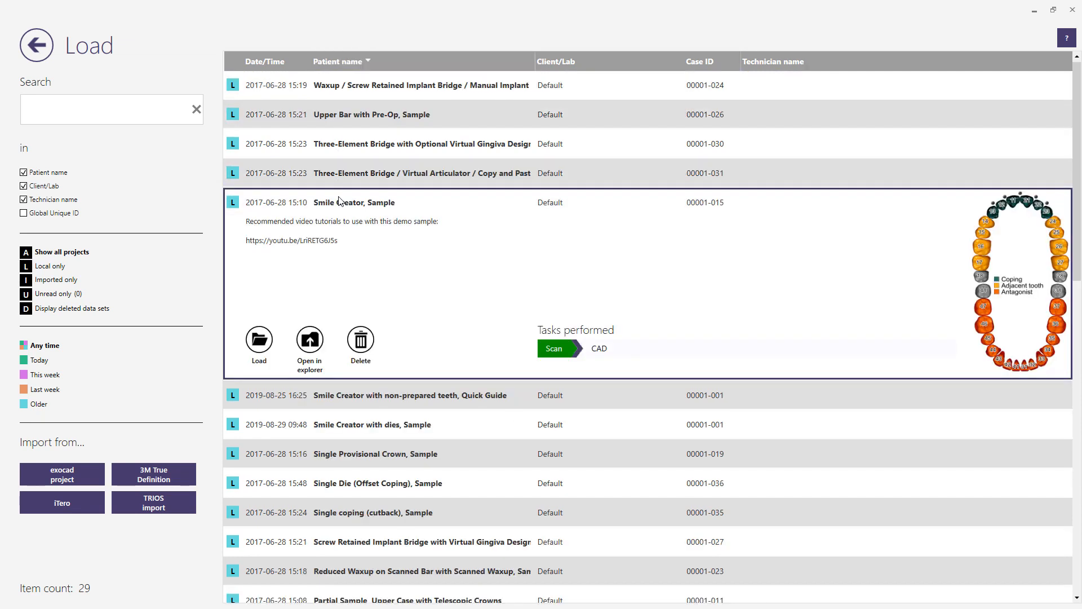
click(259, 340)
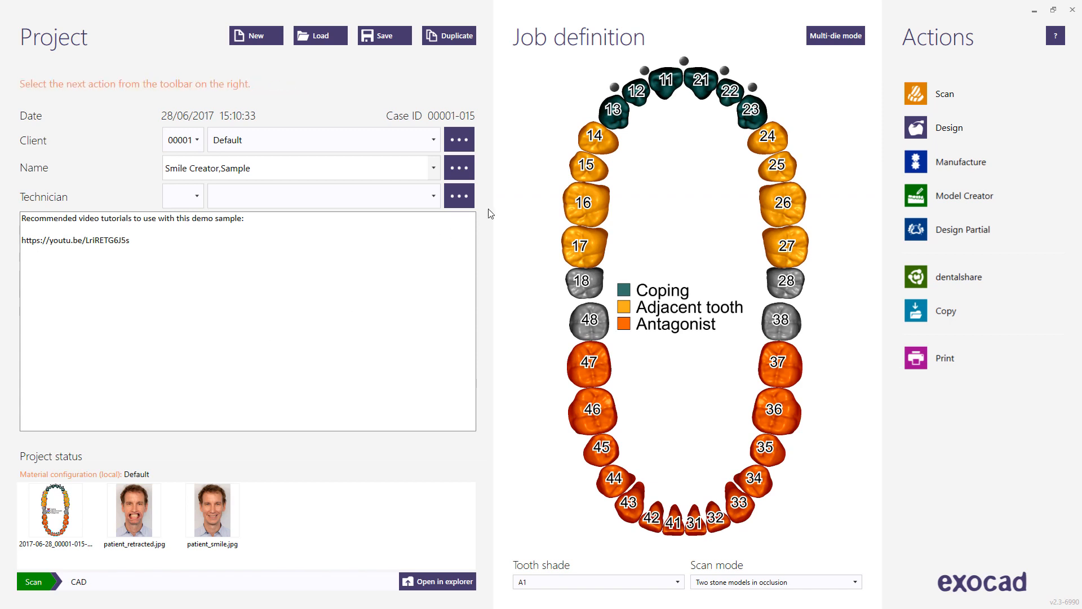
Review the restoration type, material and parameters defined for tooth 13.
click(612, 111)
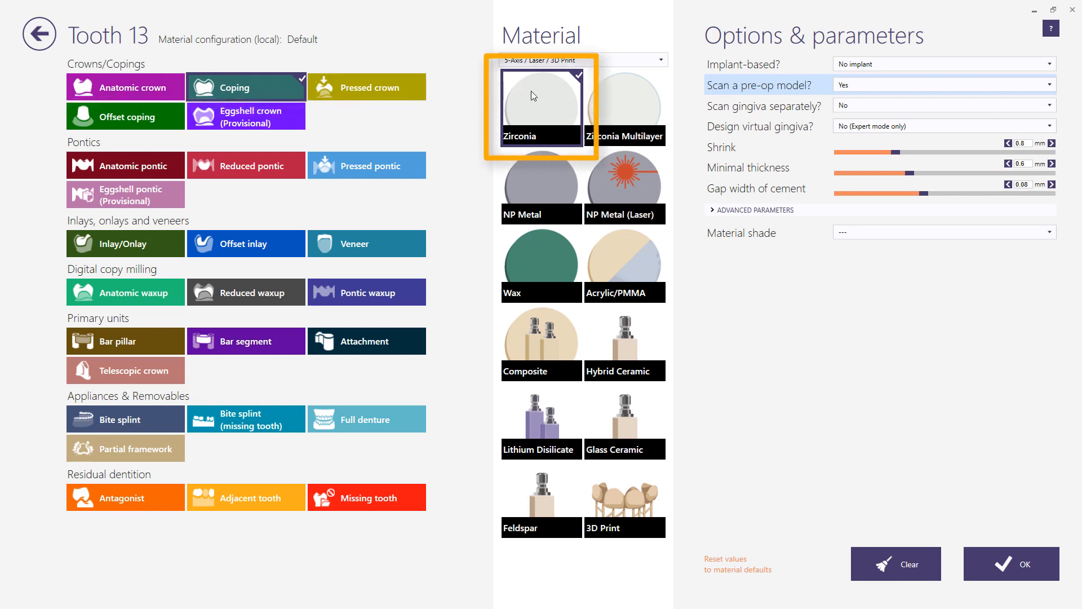
click(979, 568)
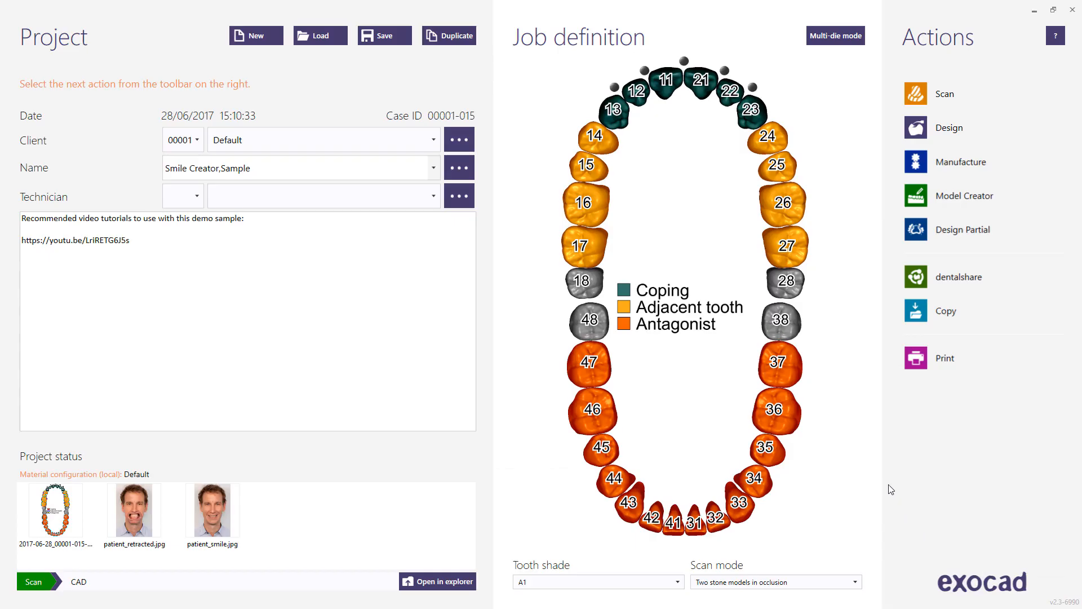
Open the case for design, accept the current pre-op scan placement and start Smile Creator.
mouse_move(787, 376)
mouse_move(762, 148)
click(932, 125)
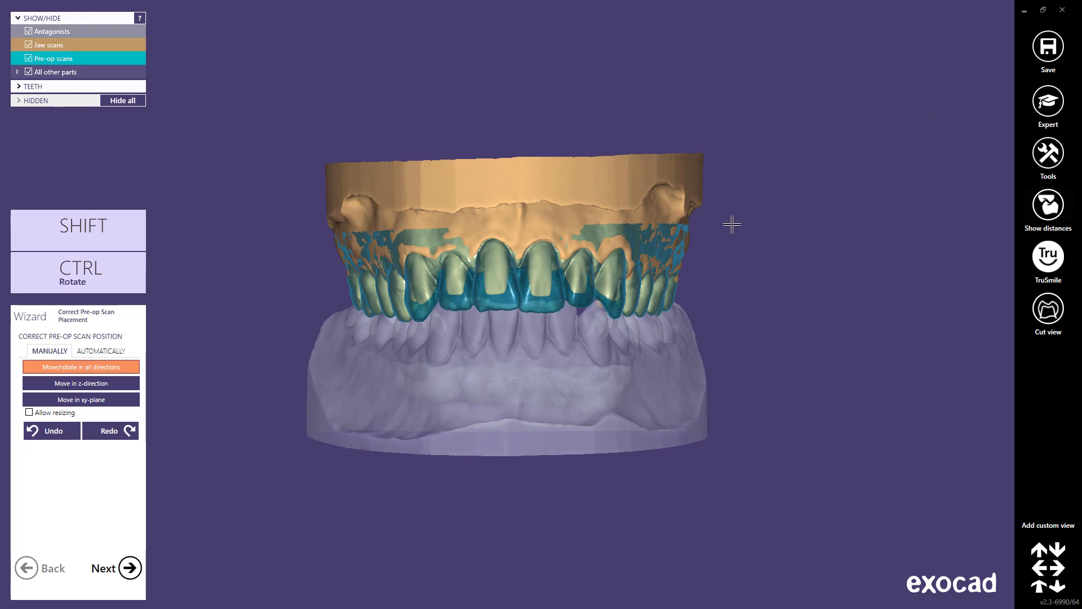
click(126, 571)
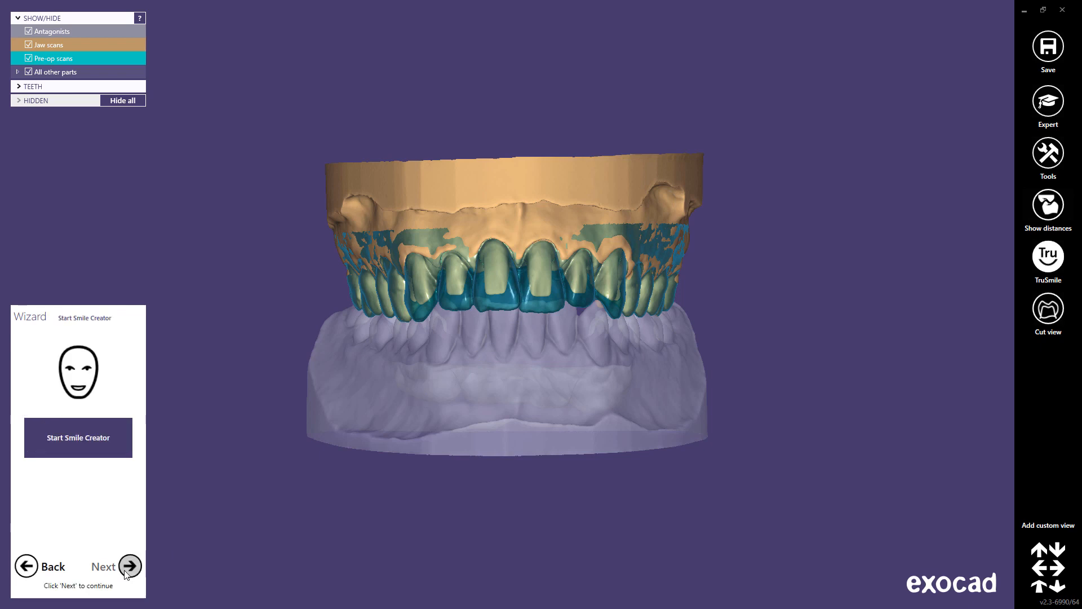
click(83, 436)
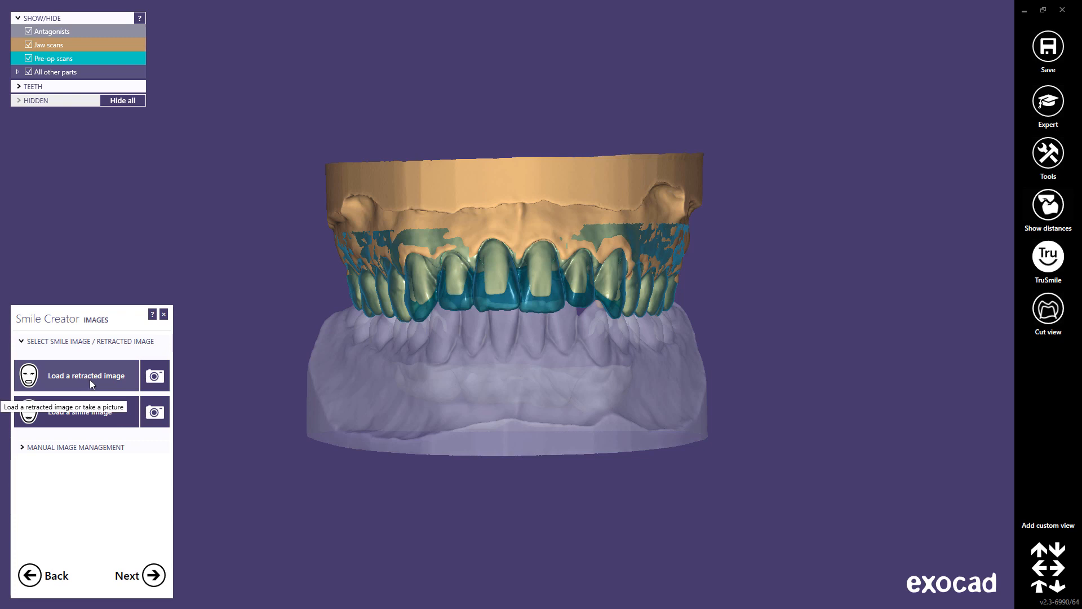
View the camera preview for taking a retracted image, and close it without capturing a picture.
click(155, 378)
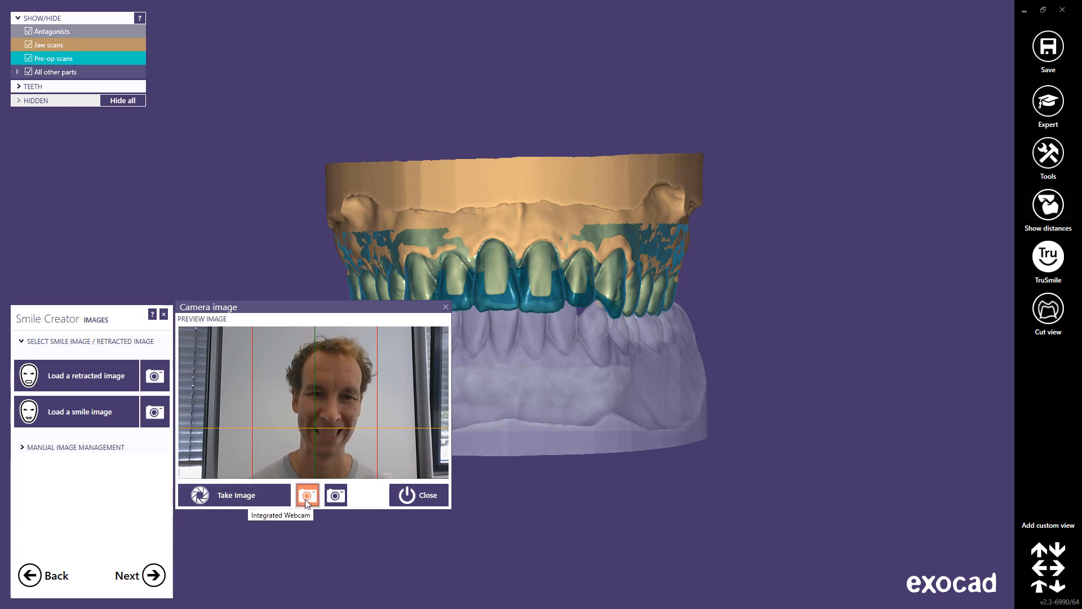
click(417, 496)
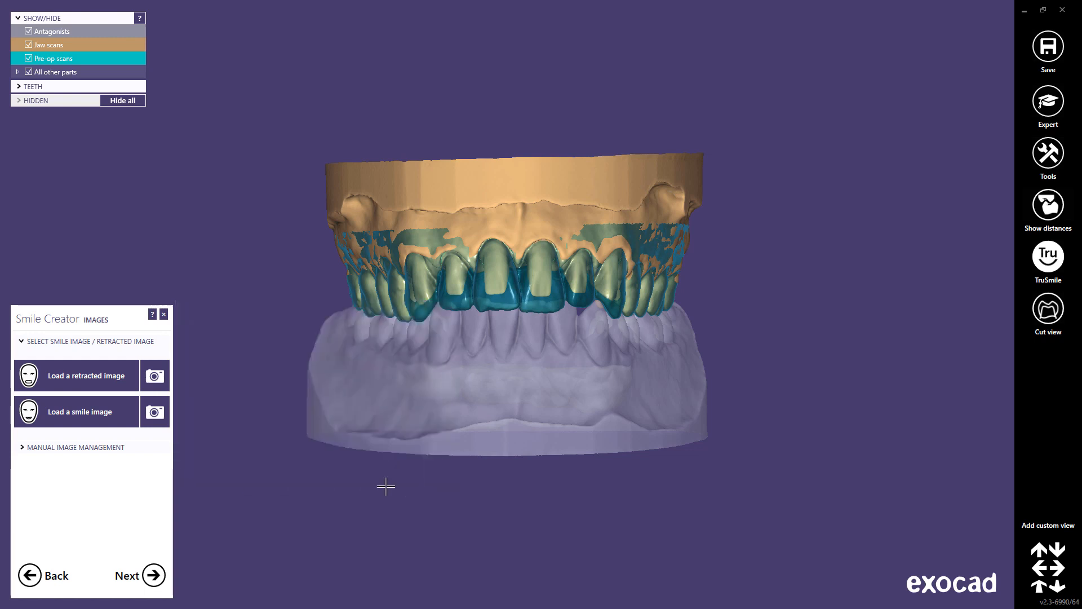
Load patient_retracted.jpg as the retracted image.
click(102, 382)
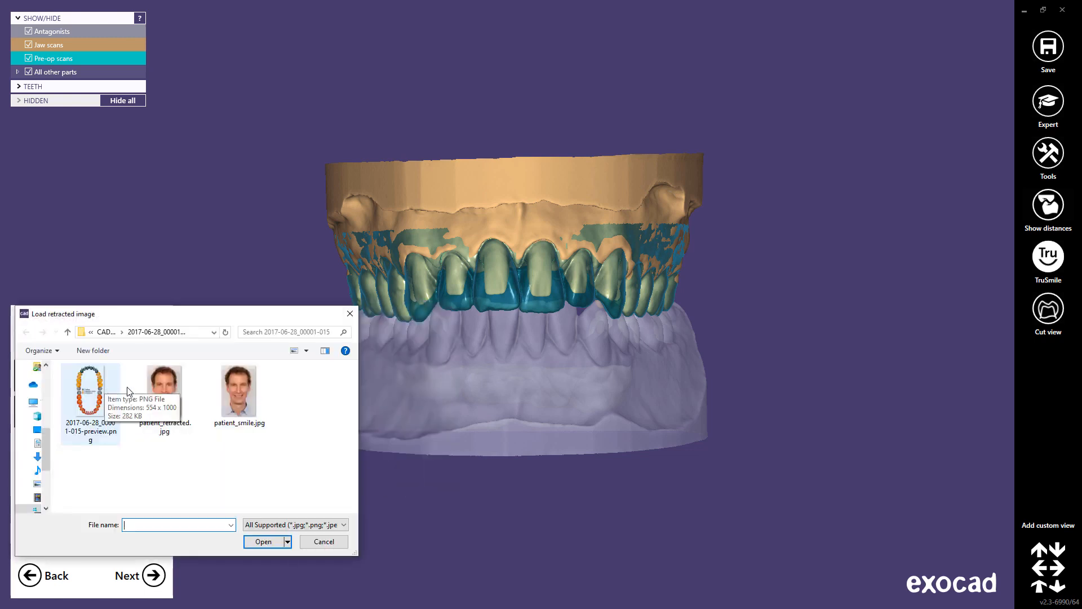
click(168, 388)
click(264, 541)
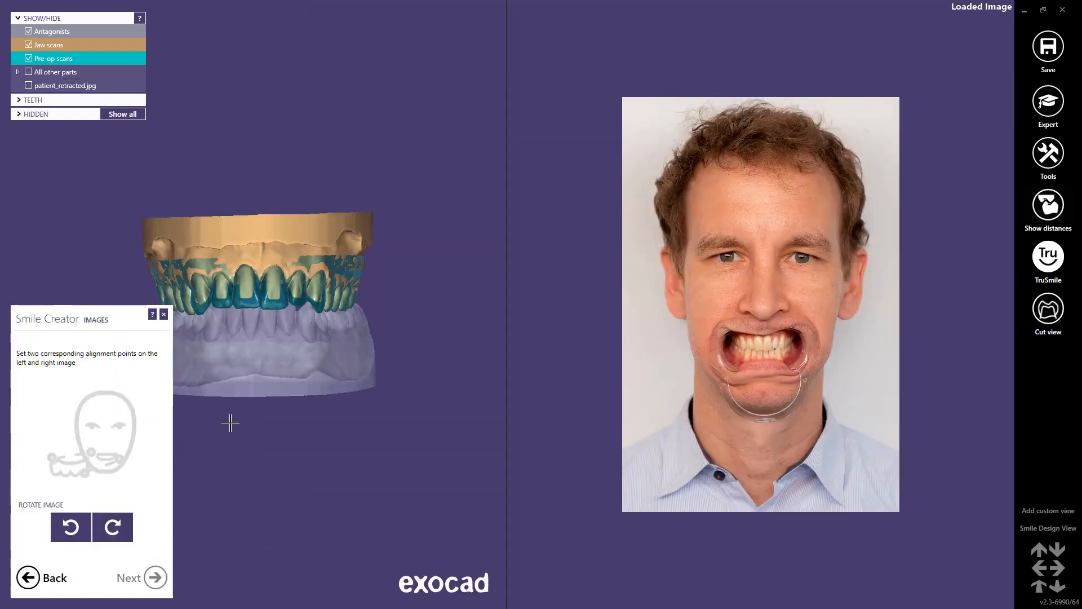
Set matching alignment points on both upper canine tips in the 3D scan and the retracted photo, and proceed to the overlay.
scroll(208, 342, up, 5)
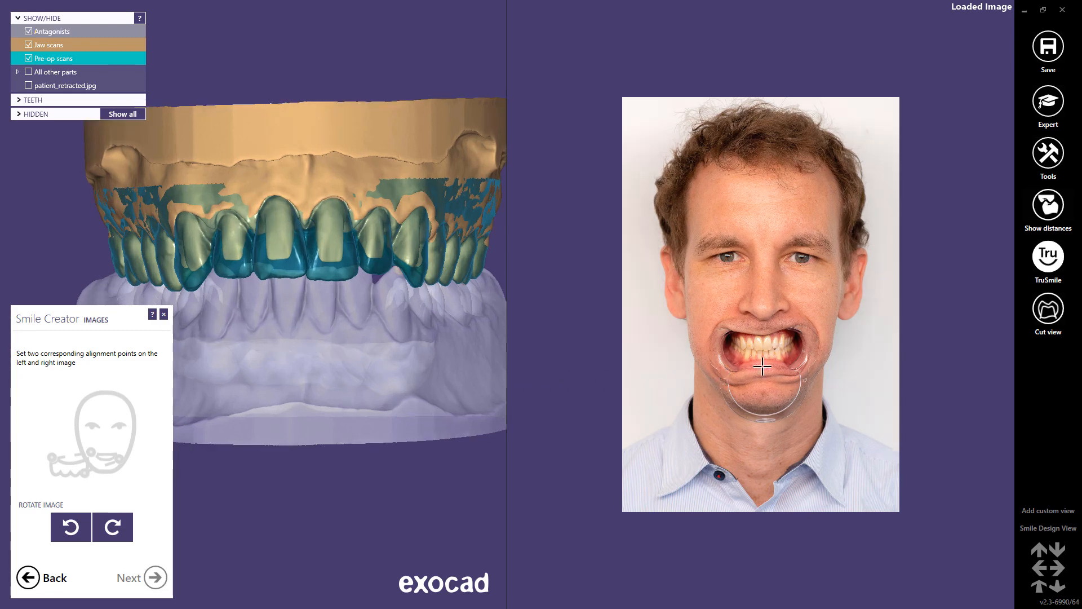
scroll(762, 367, up, 5)
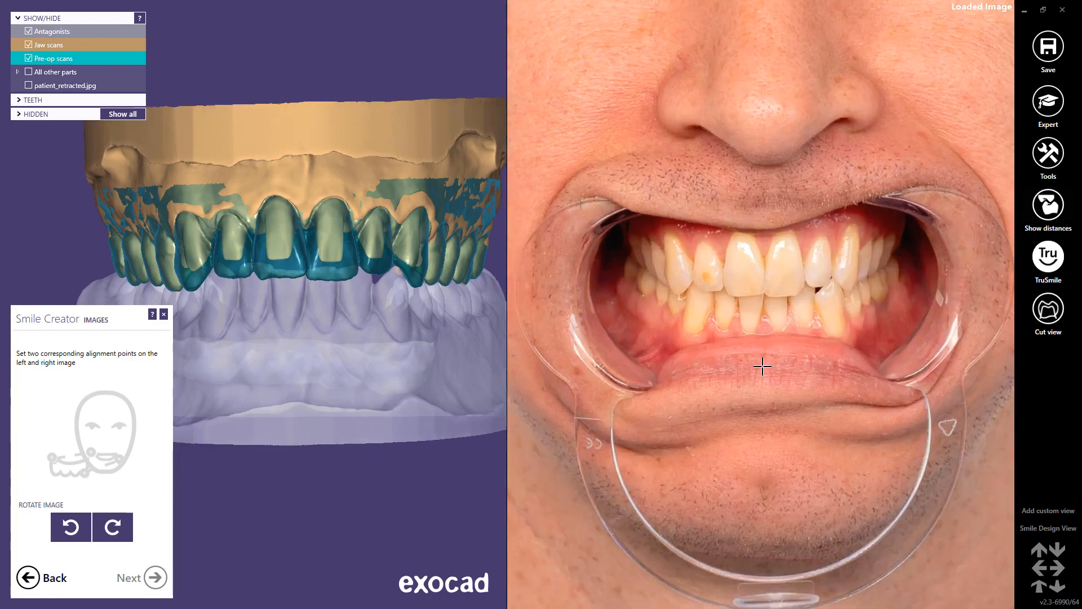
click(190, 291)
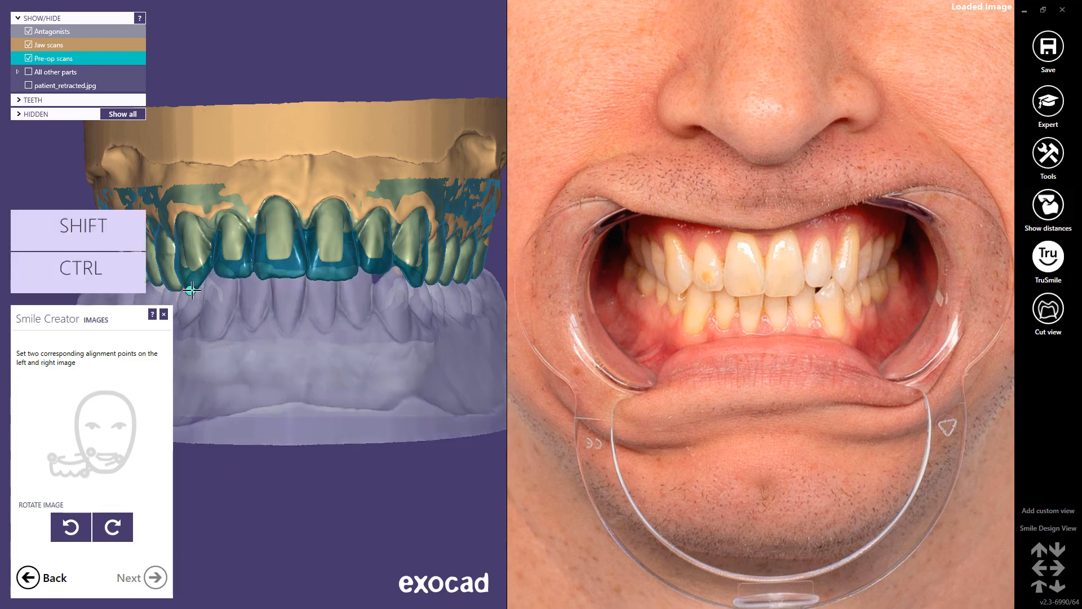
click(680, 291)
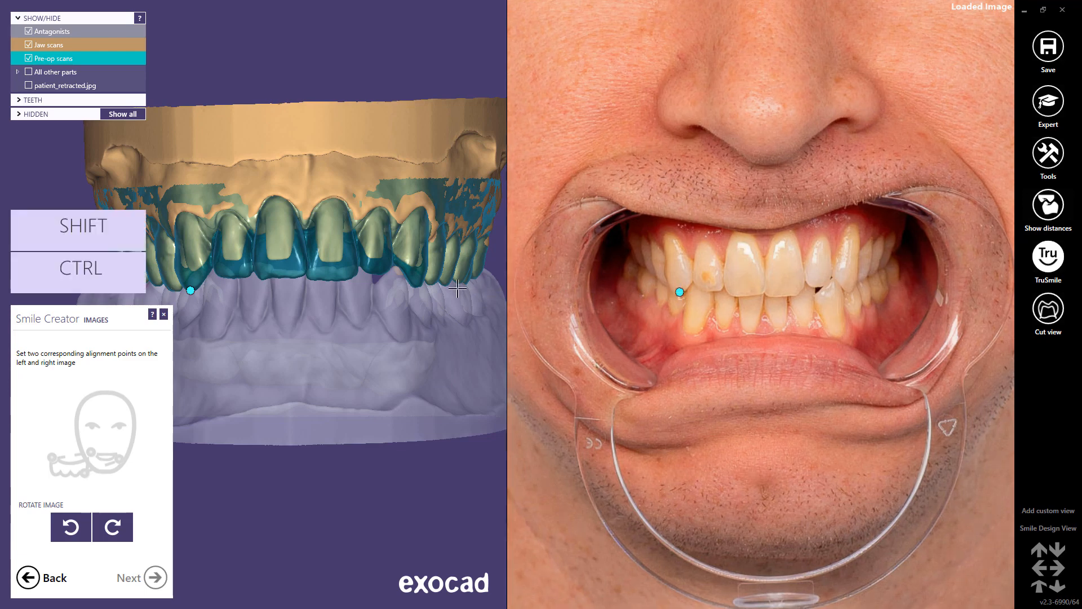
click(418, 284)
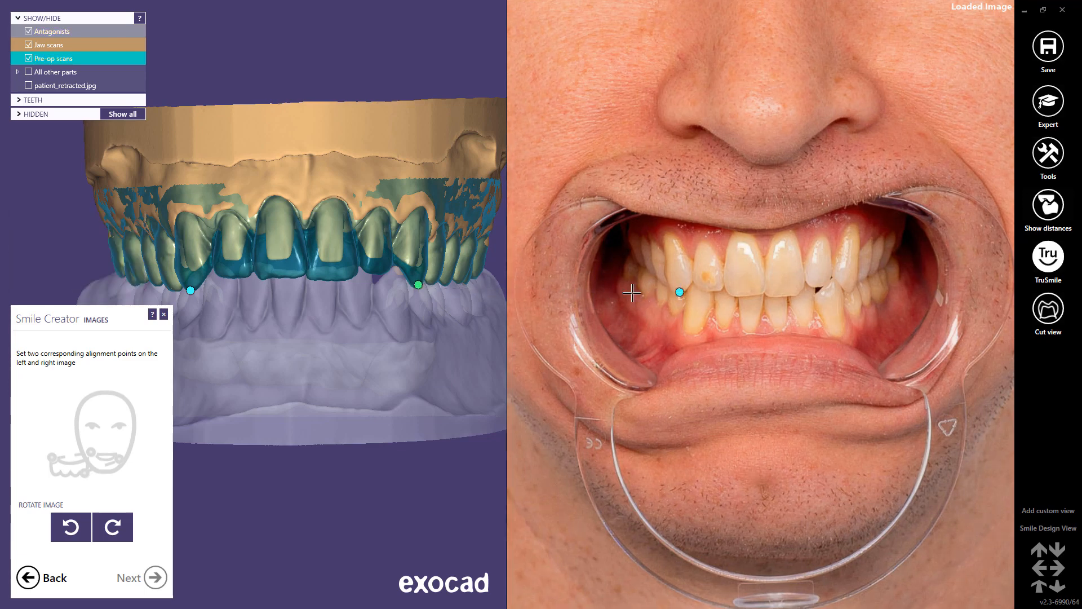
click(852, 291)
drag(679, 292, 676, 298)
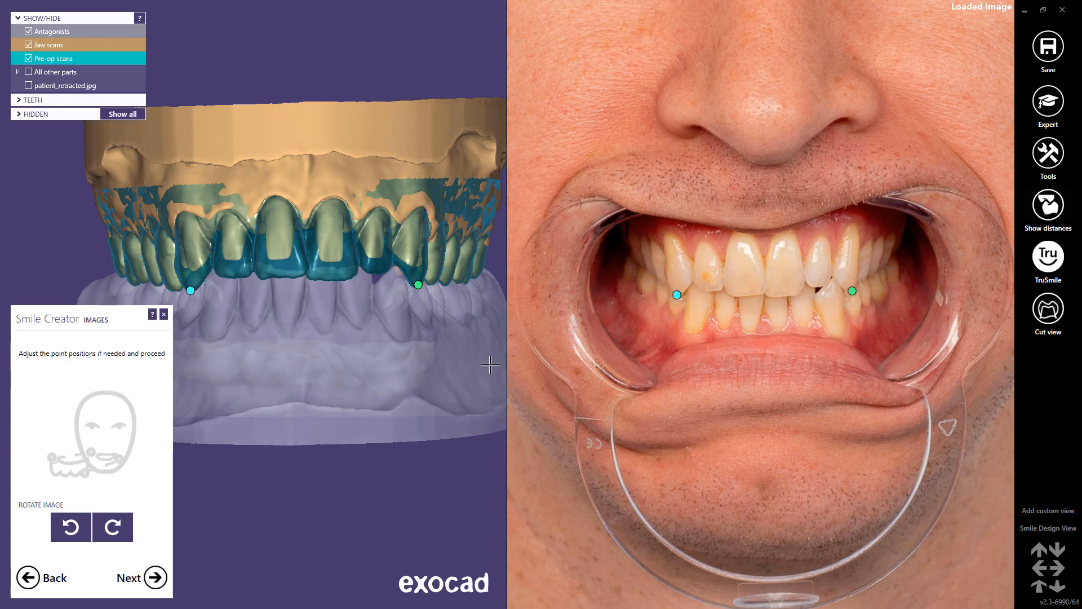
click(152, 570)
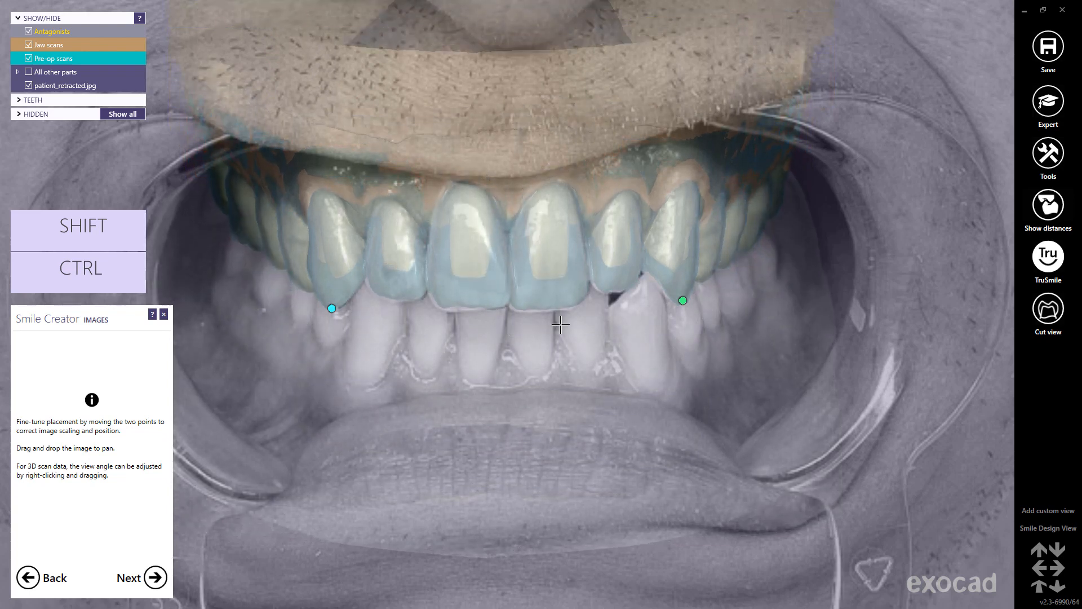
Fine-tune the retracted image overlay by slightly shifting the alignment point at the tooth 23 canine tip, and accept the placement.
drag(683, 300, 685, 299)
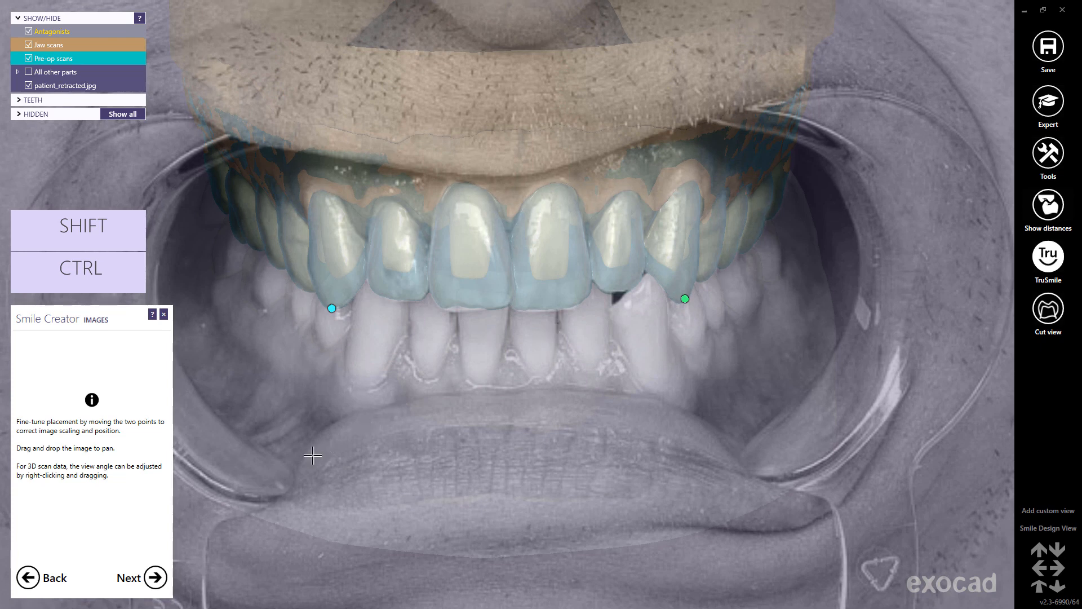
click(155, 576)
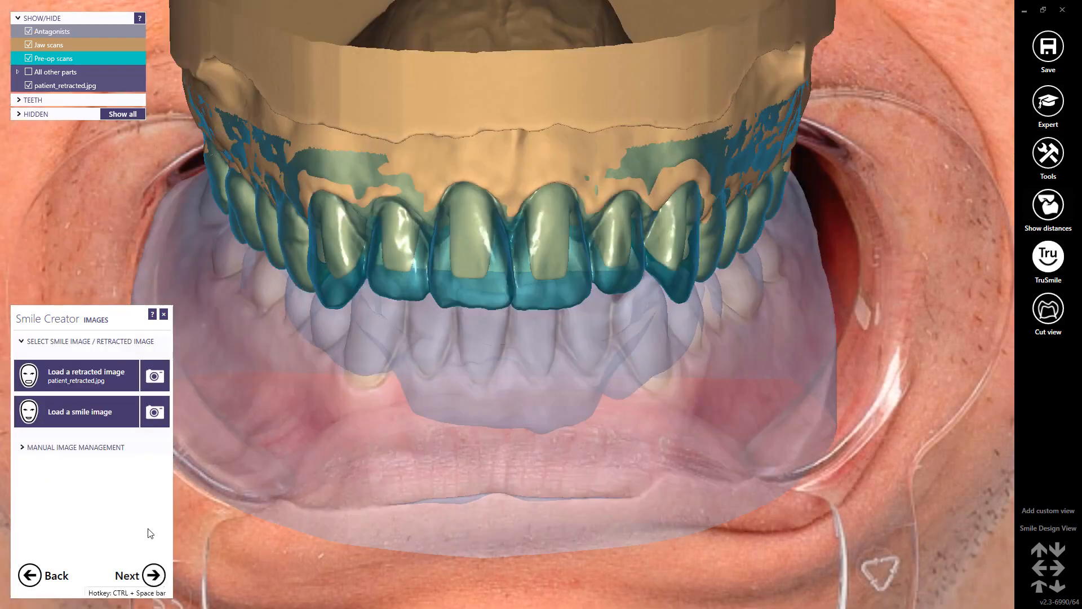
Load patient_smile.jpg as the smile image and enlarge its mouth area for alignment.
click(107, 414)
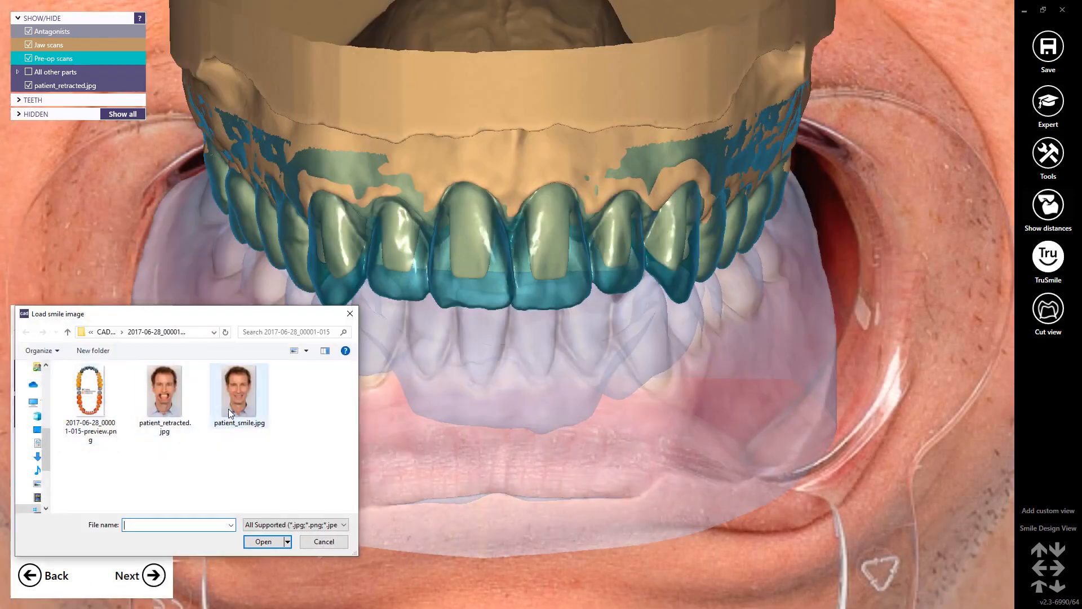
click(229, 413)
click(266, 539)
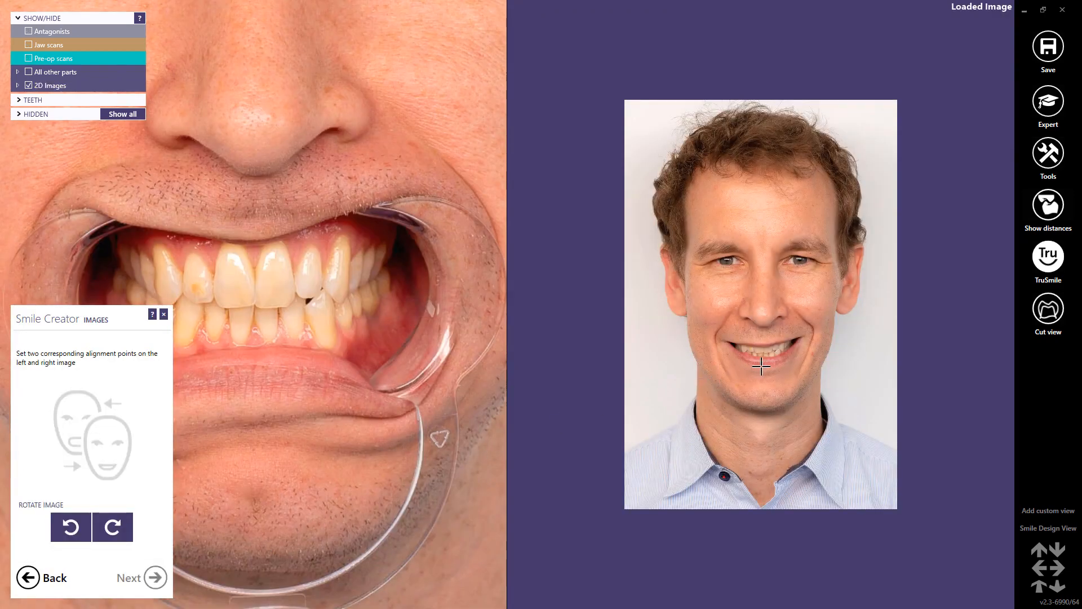
scroll(761, 366, up, 5)
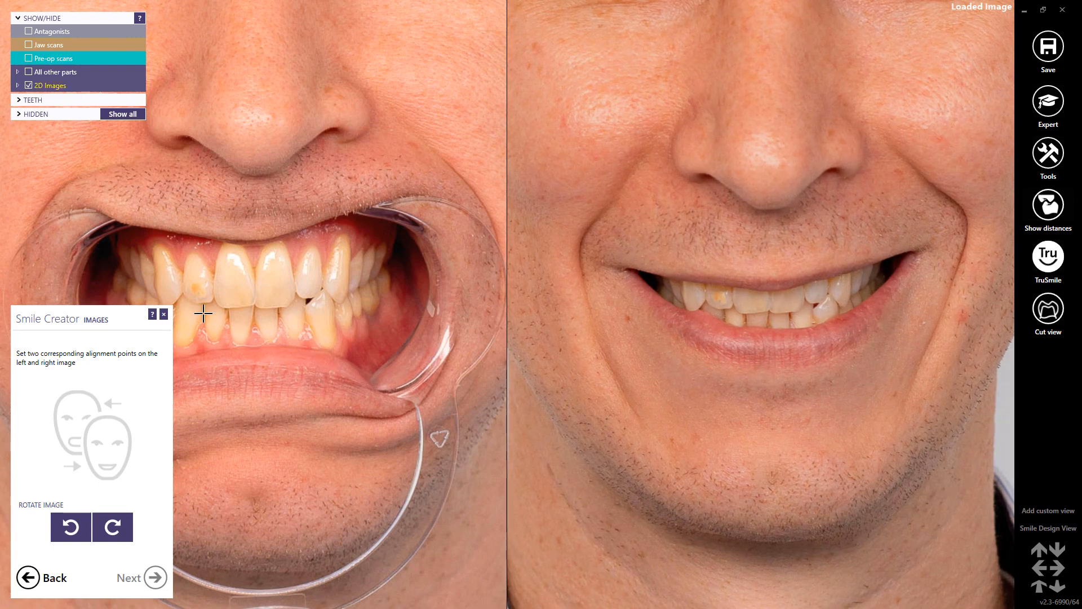
Set matching alignment points beside both upper canines in the retracted and smile photos, and proceed to the overlay.
click(184, 290)
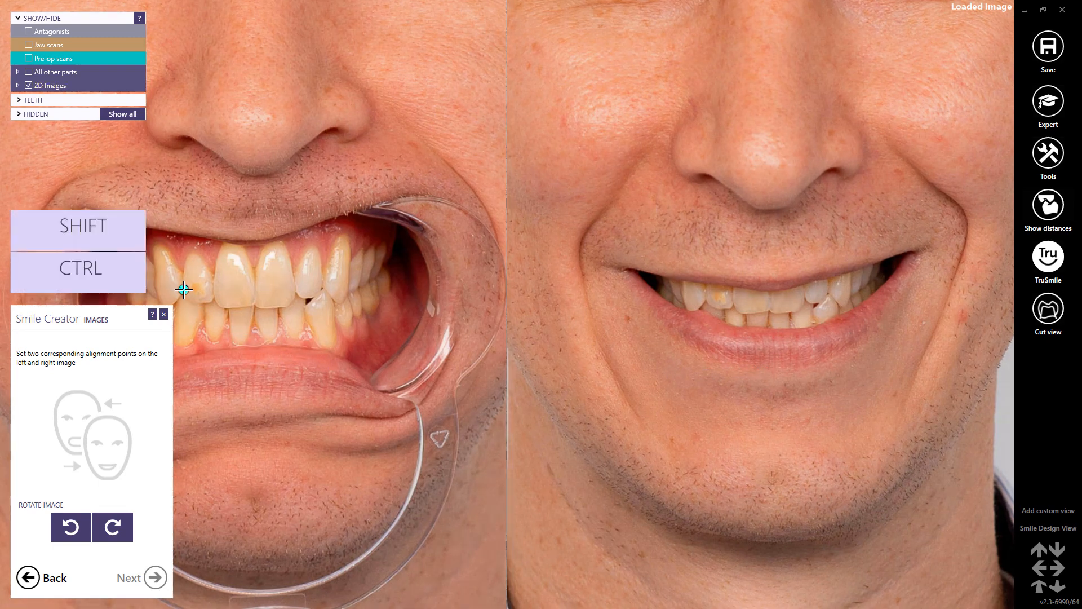
click(340, 303)
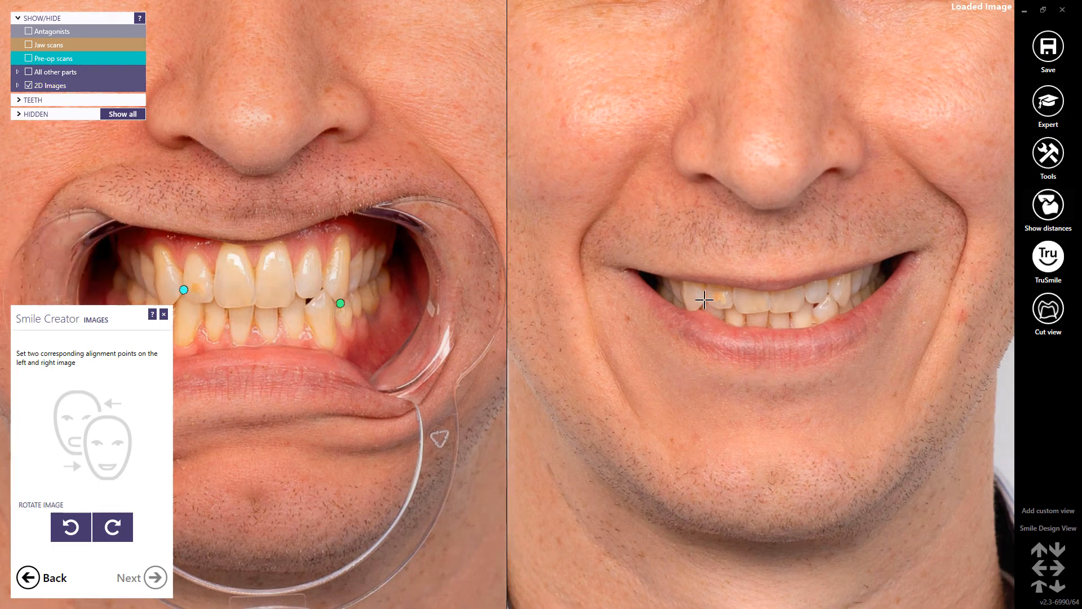
click(704, 298)
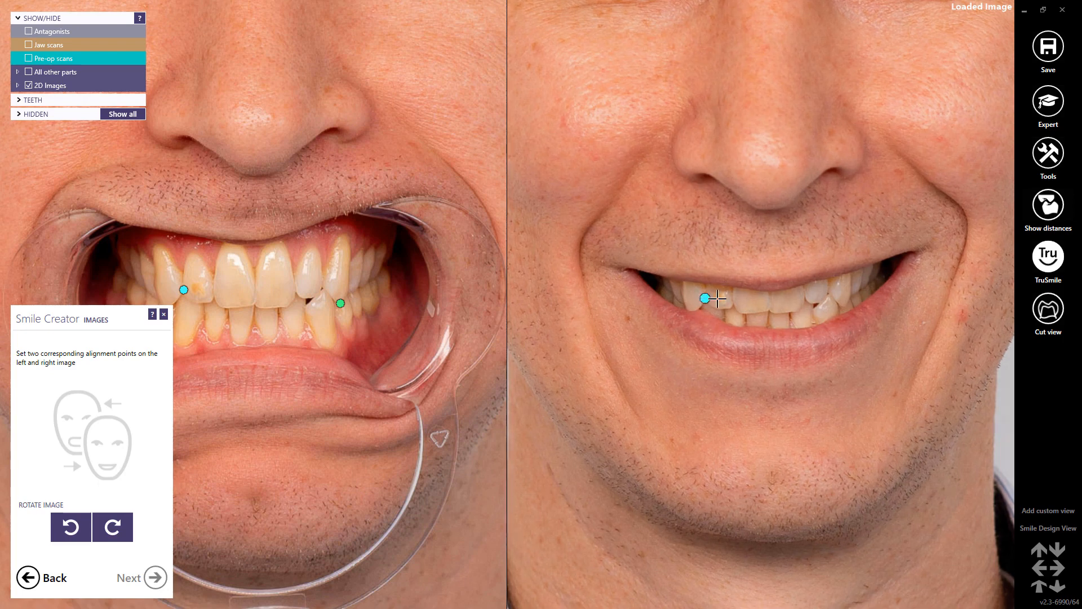
click(843, 305)
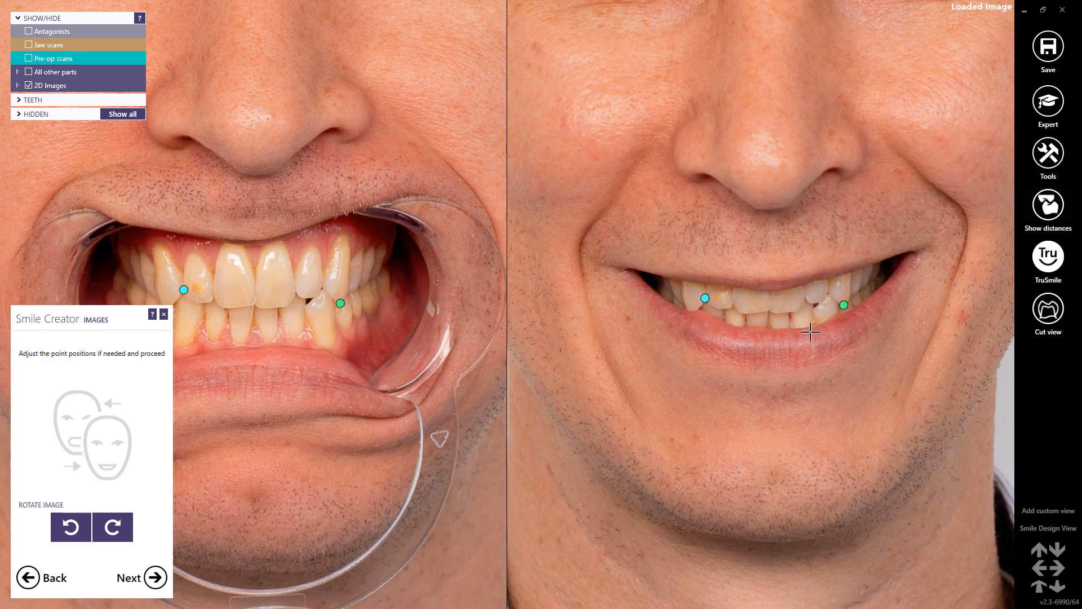
click(155, 578)
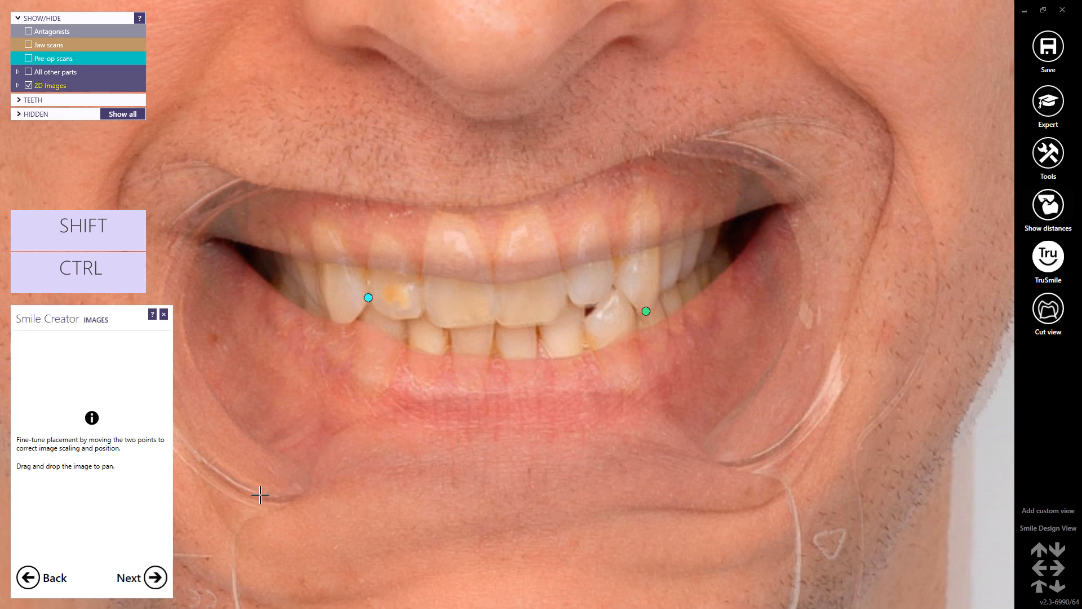
Fine-tune the smile photo overlay by slightly shifting both alignment points, and accept the placement.
drag(367, 297, 366, 299)
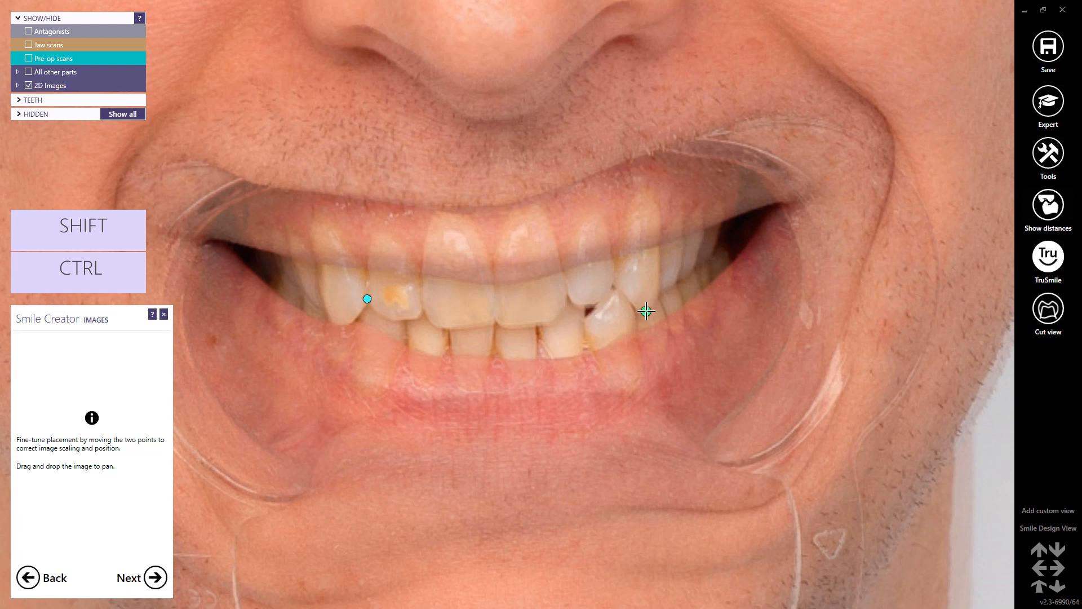
drag(646, 310, 647, 309)
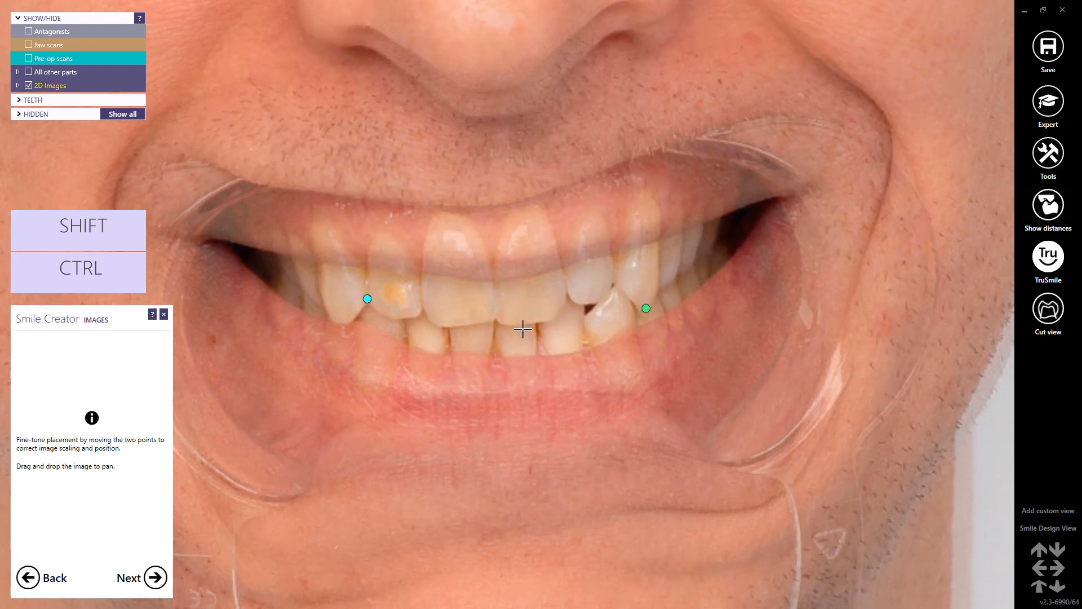
click(155, 577)
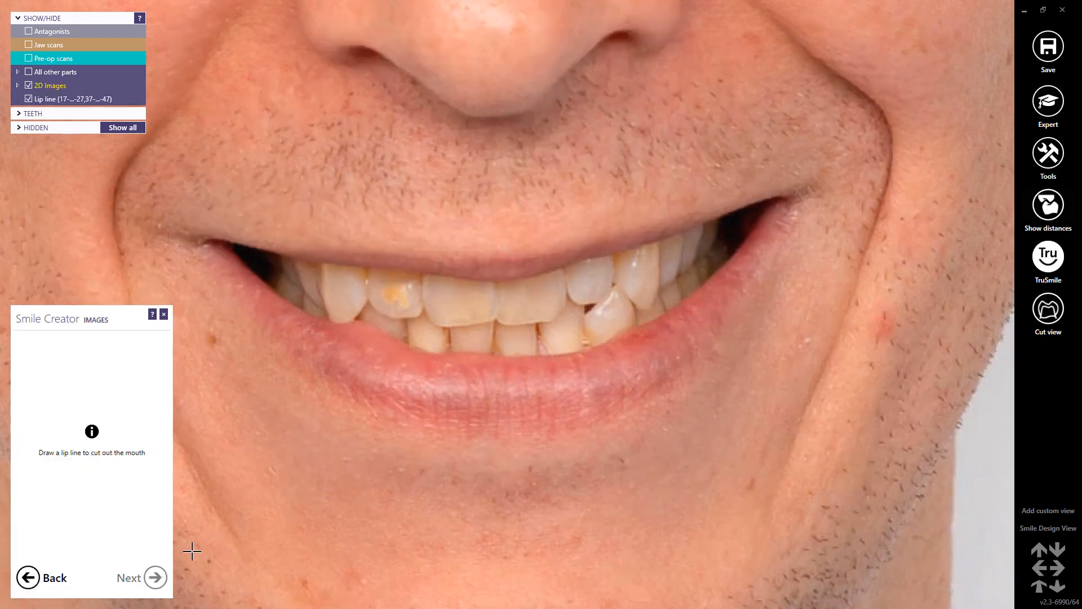
Draw a closed lip line along the inner edges of the upper and lower lips to cut out the mouth.
click(505, 277)
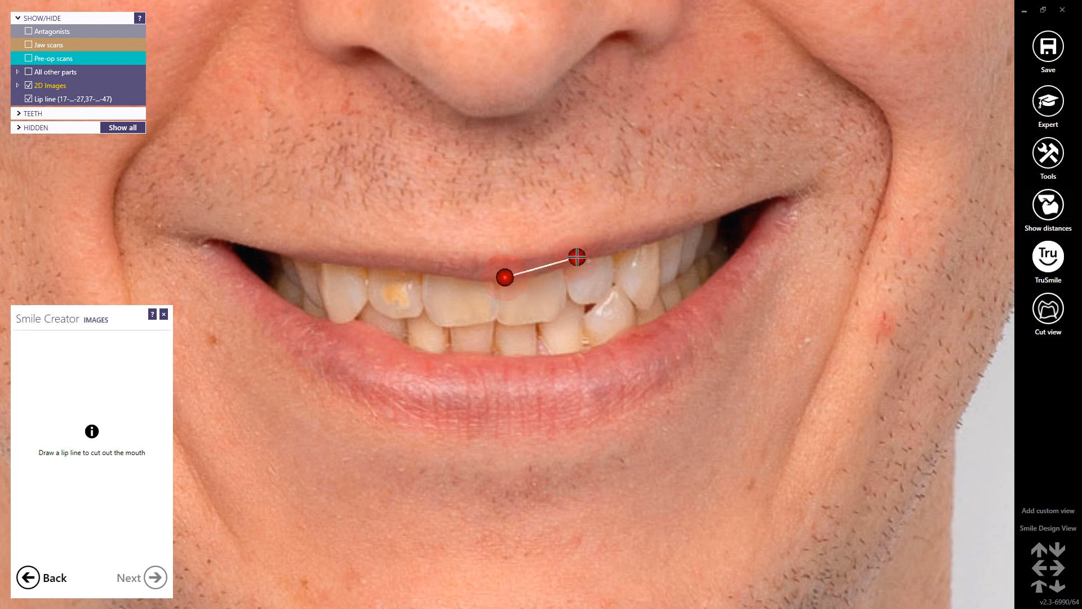
click(590, 258)
click(657, 238)
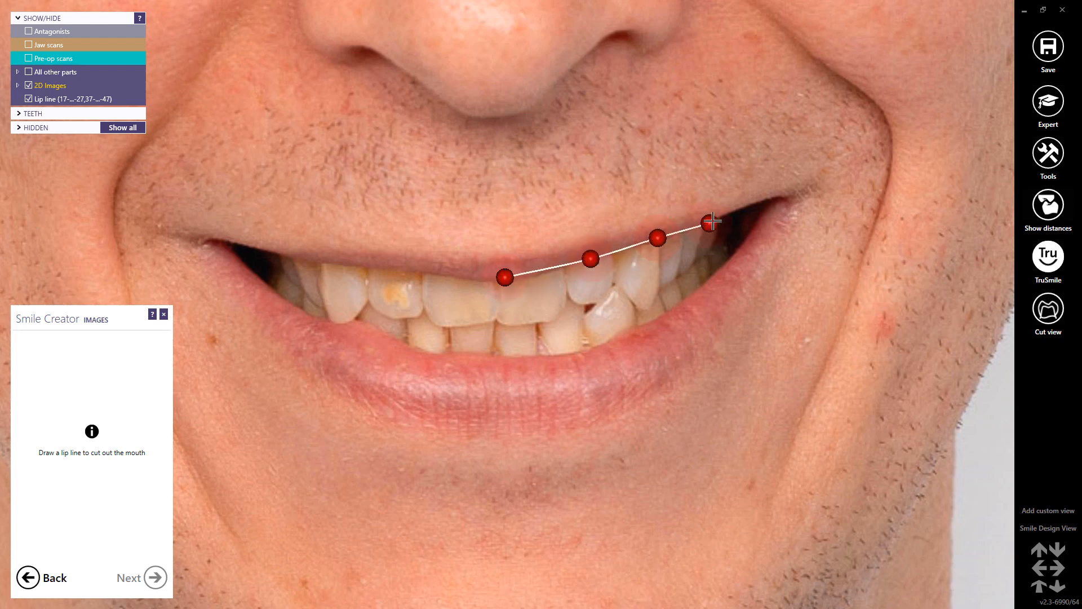
click(718, 218)
click(739, 210)
click(754, 223)
click(737, 256)
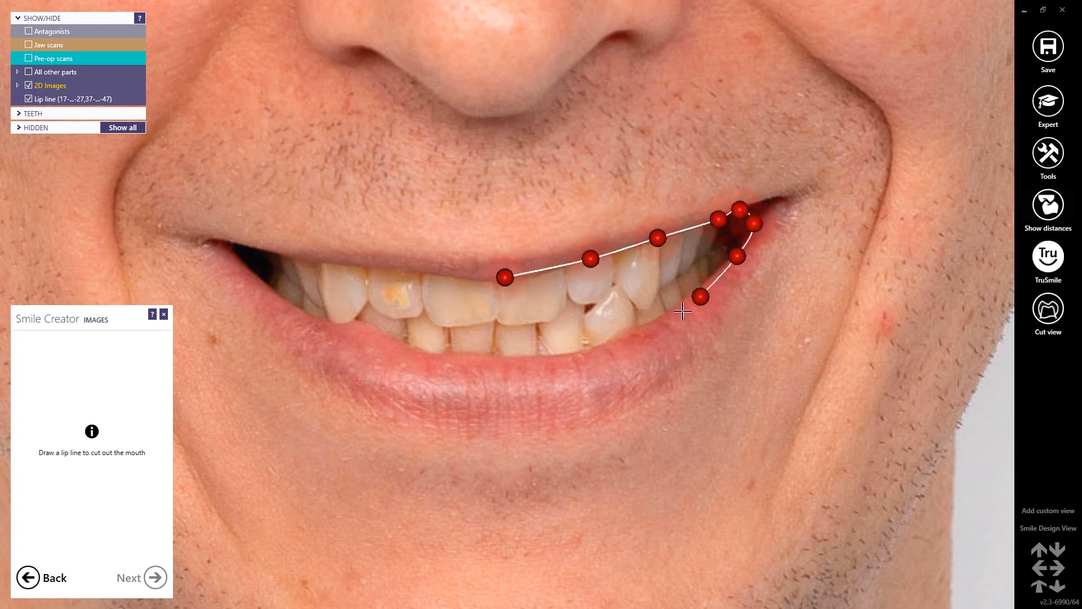
click(652, 326)
click(578, 356)
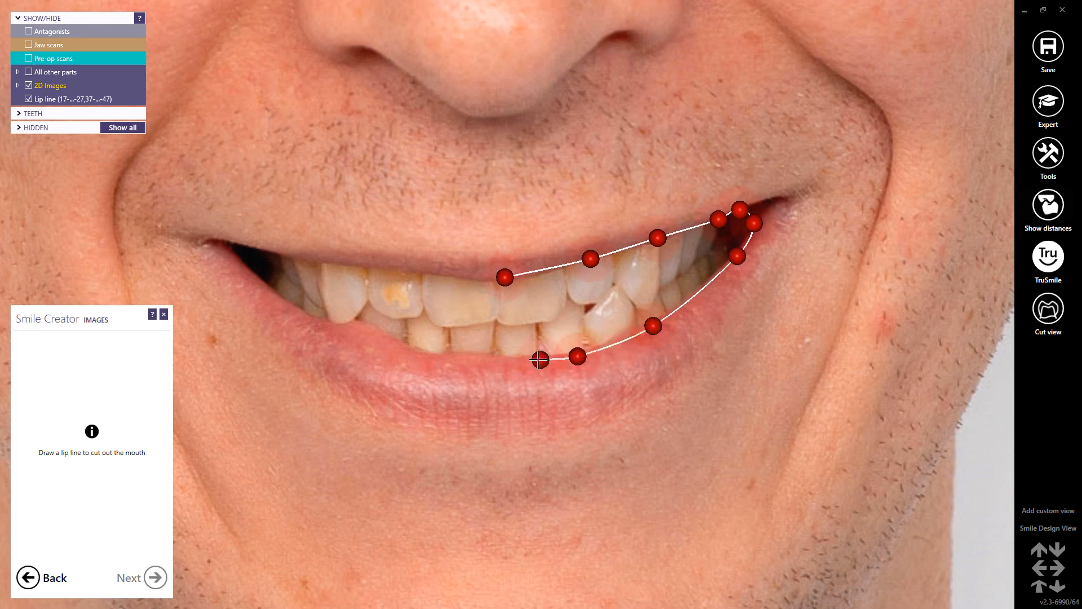
click(525, 360)
click(453, 359)
click(398, 341)
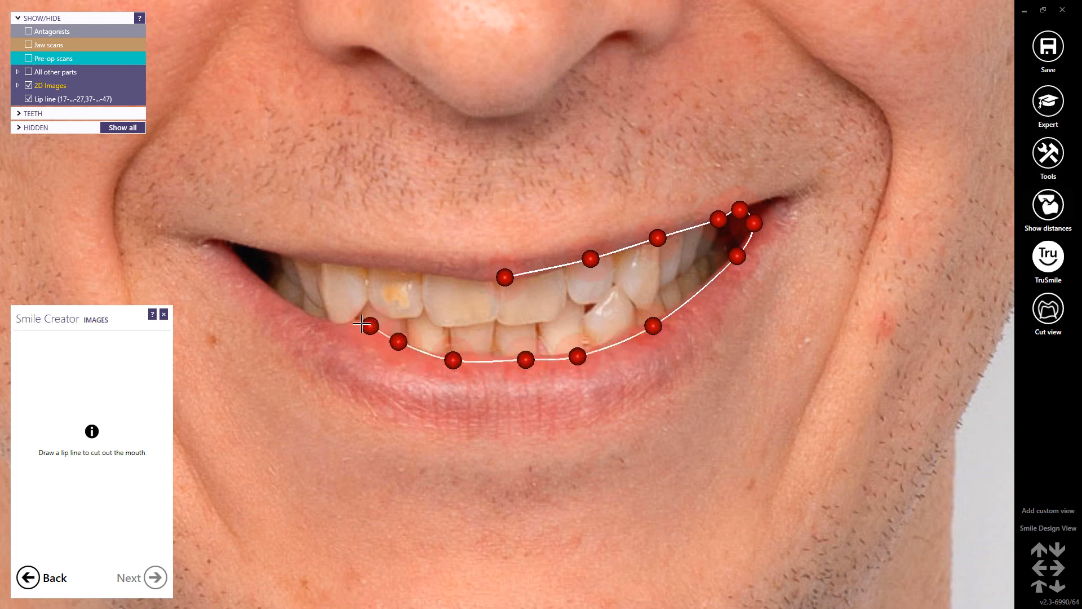
click(361, 323)
click(332, 322)
click(284, 299)
click(243, 270)
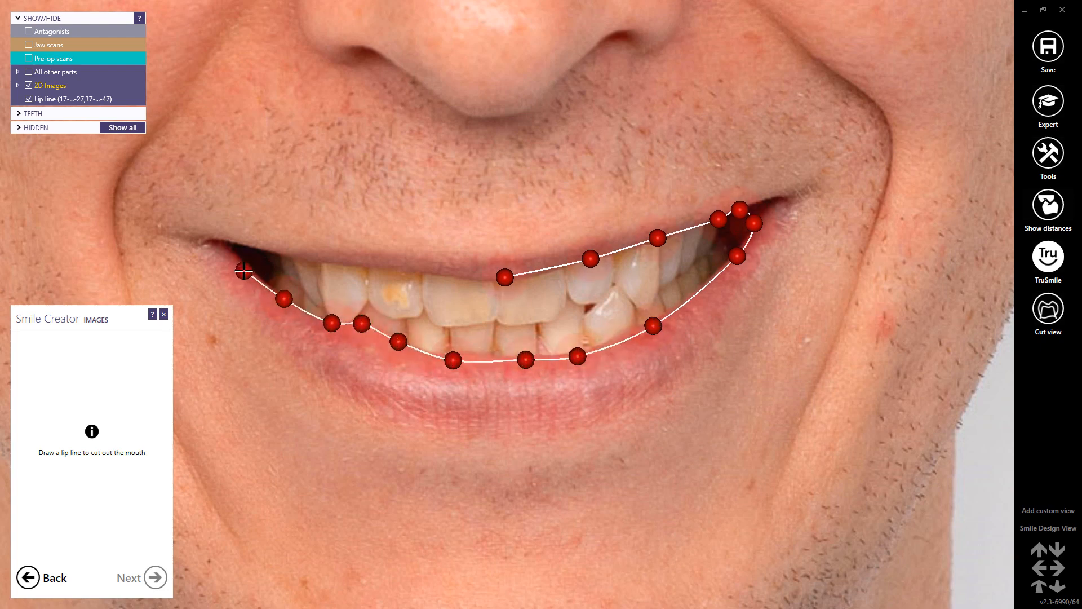
click(243, 254)
click(291, 254)
click(375, 264)
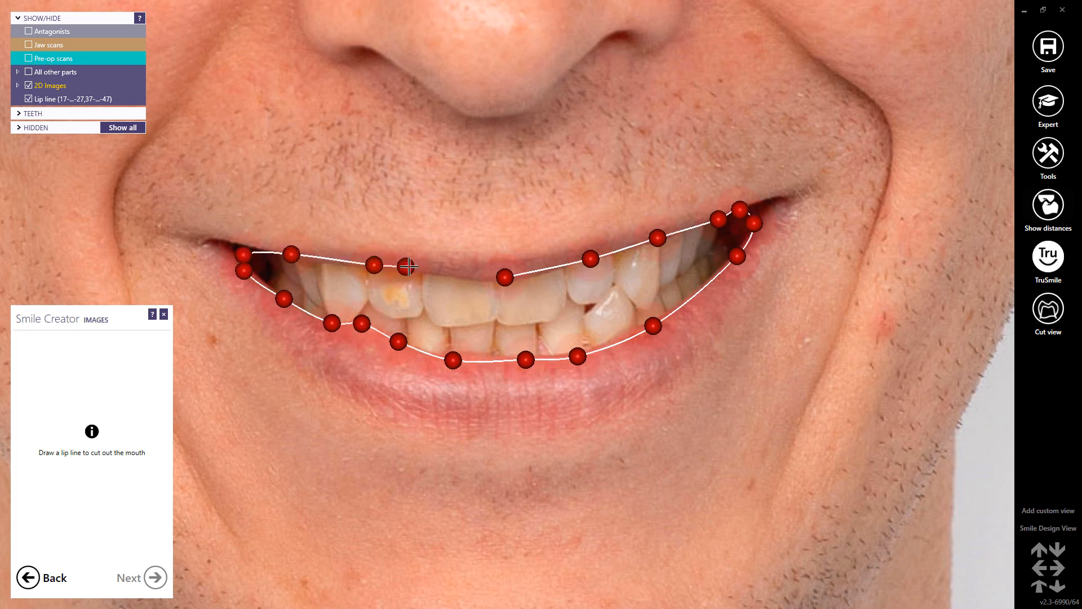
double_click(448, 274)
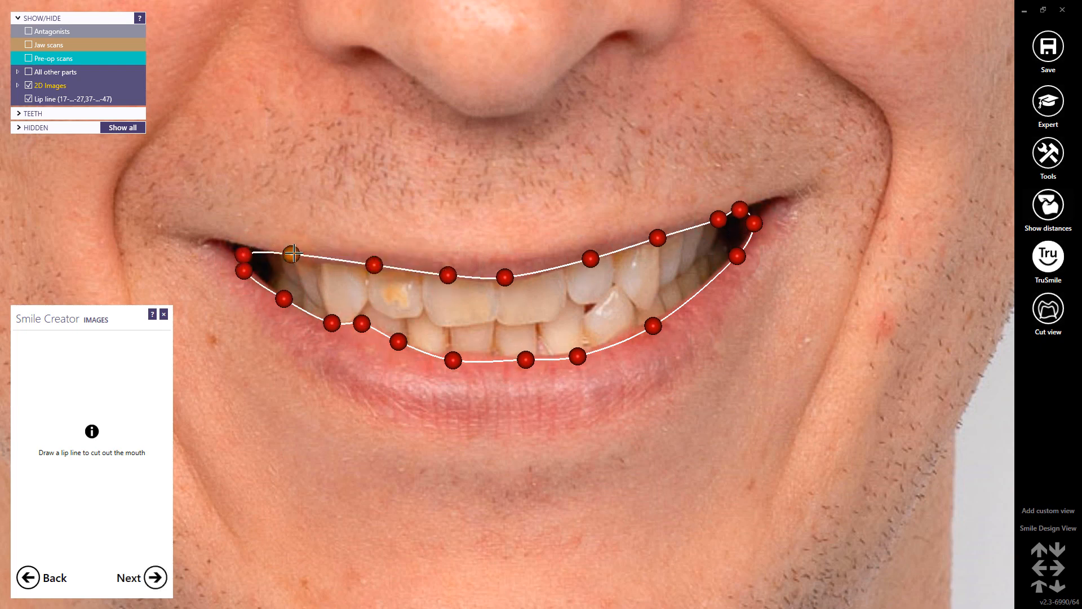
Refine the lip line points at the patient's right mouth corner and at the middle of both lips, and accept the cutout.
drag(290, 254, 309, 259)
drag(244, 270, 256, 279)
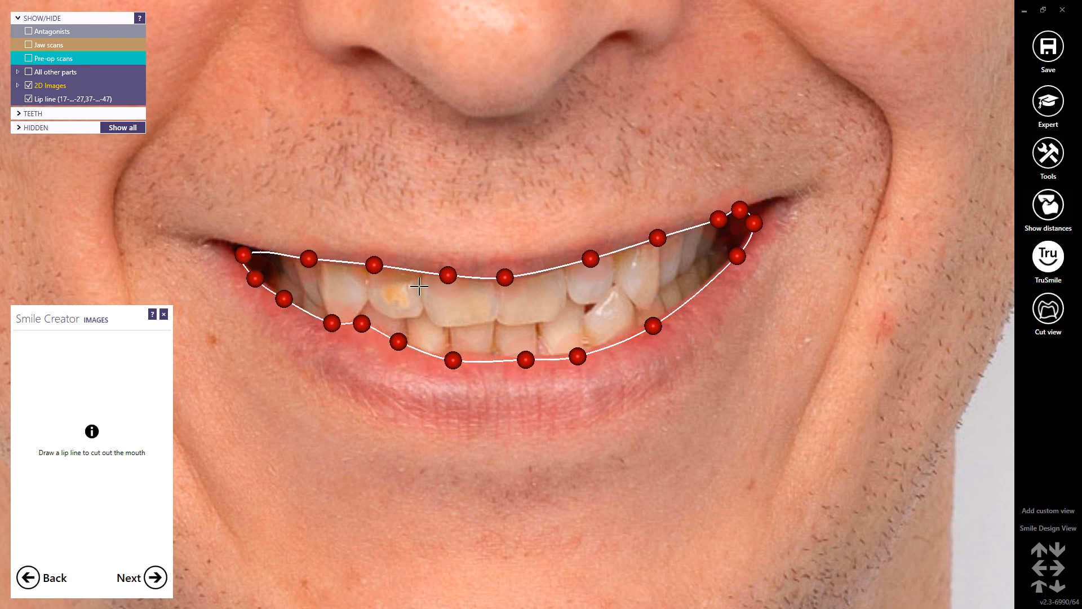
drag(505, 277, 505, 280)
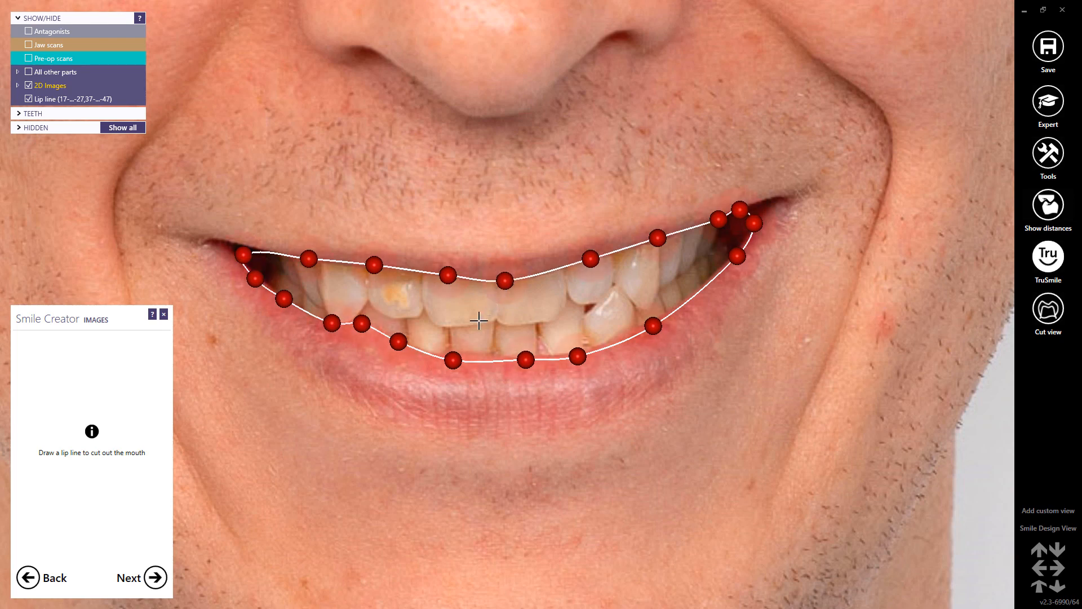
drag(454, 359, 460, 357)
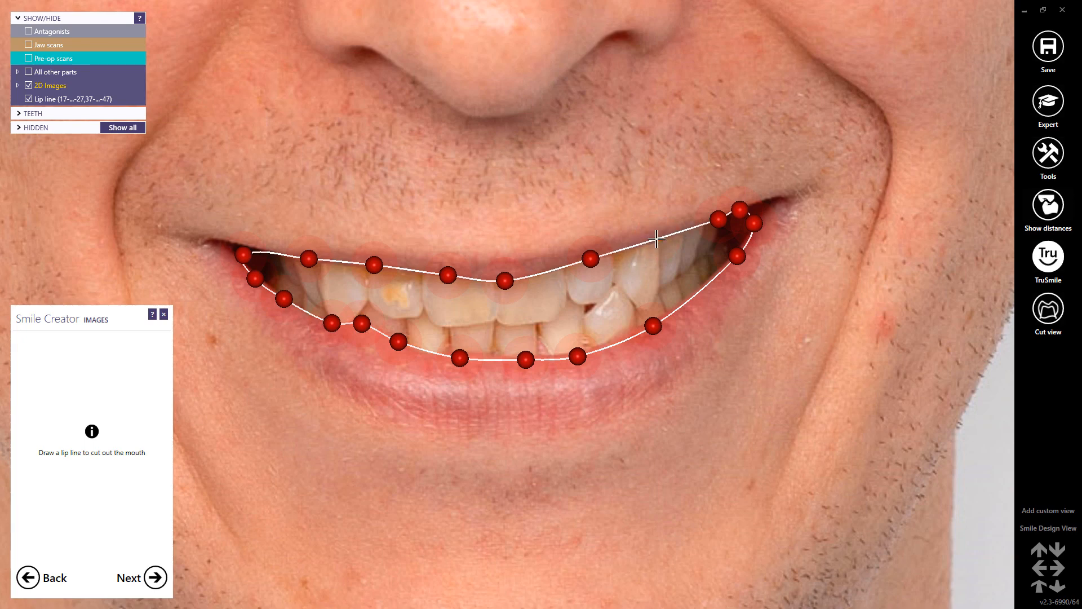
click(154, 577)
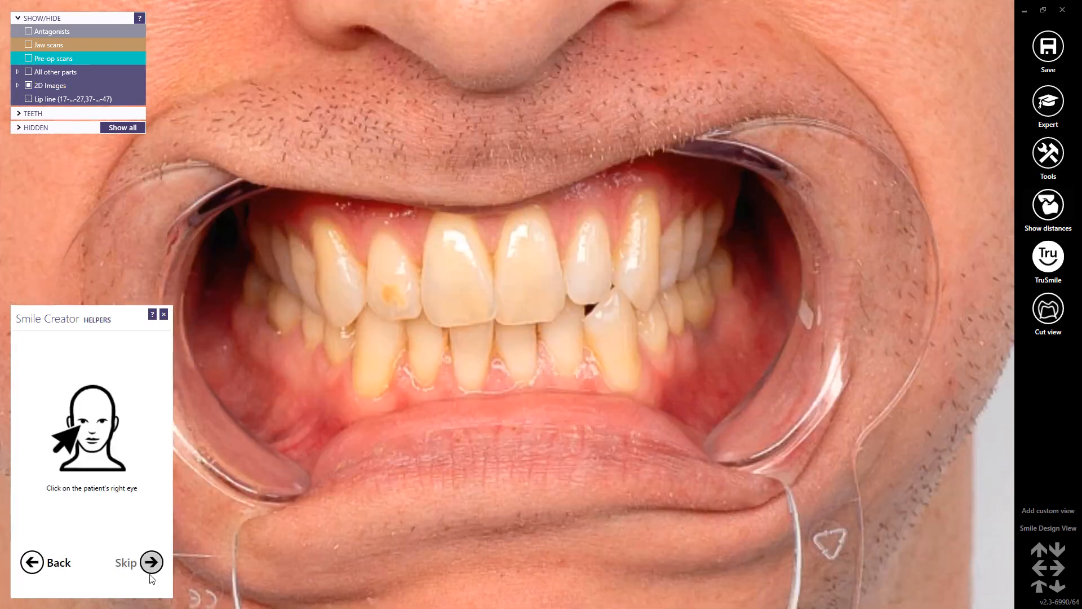
Mark the patient's right and left pupils to create the facial helper lines.
scroll(516, 354, down, 5)
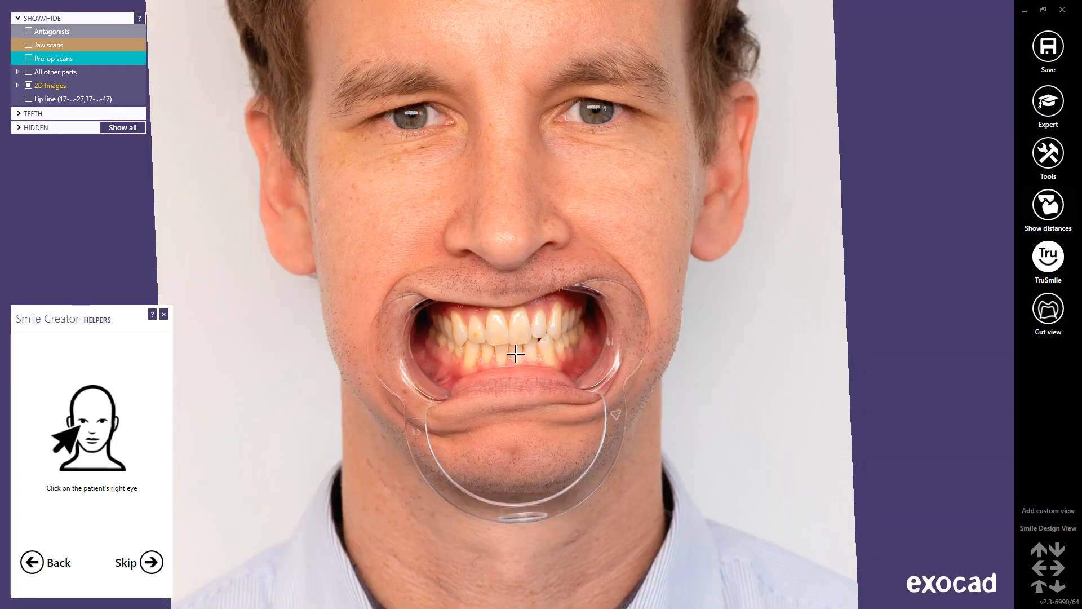
click(414, 114)
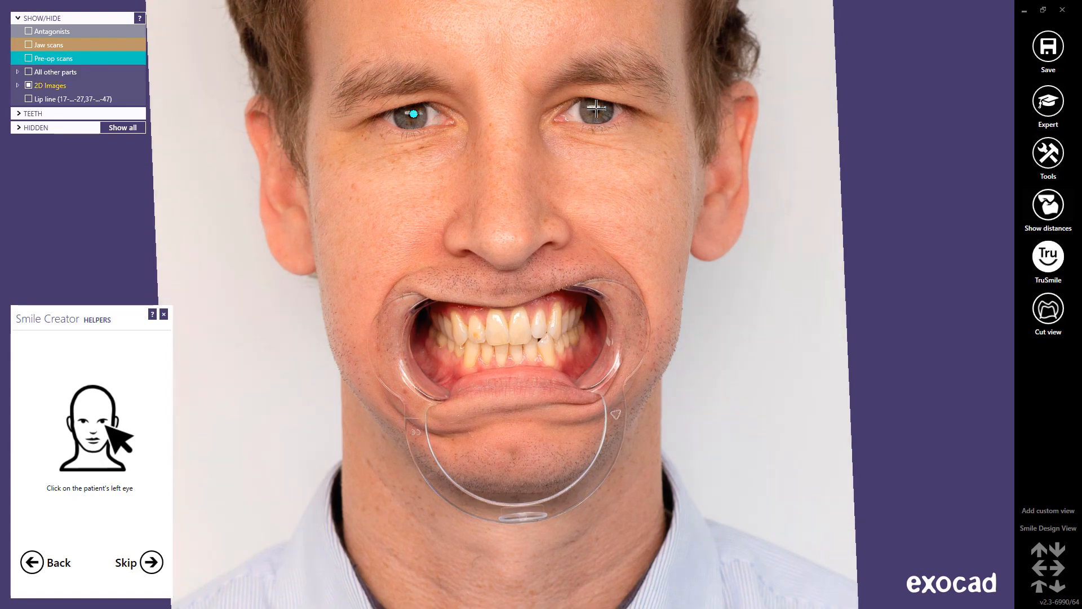
click(596, 109)
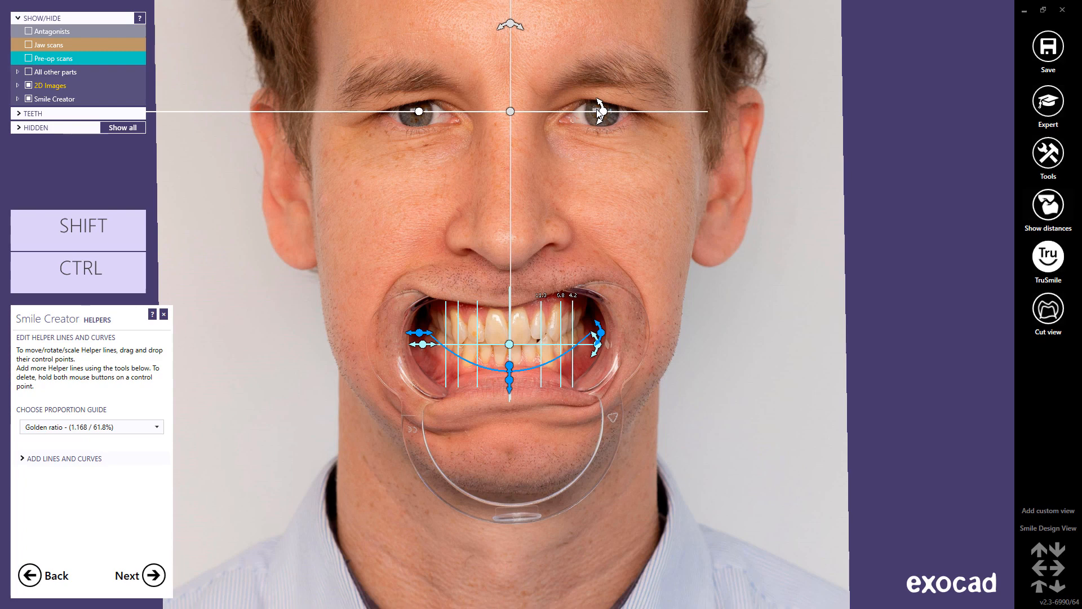
Set the proportion guide to Modified - 1.25 (80%).
click(157, 428)
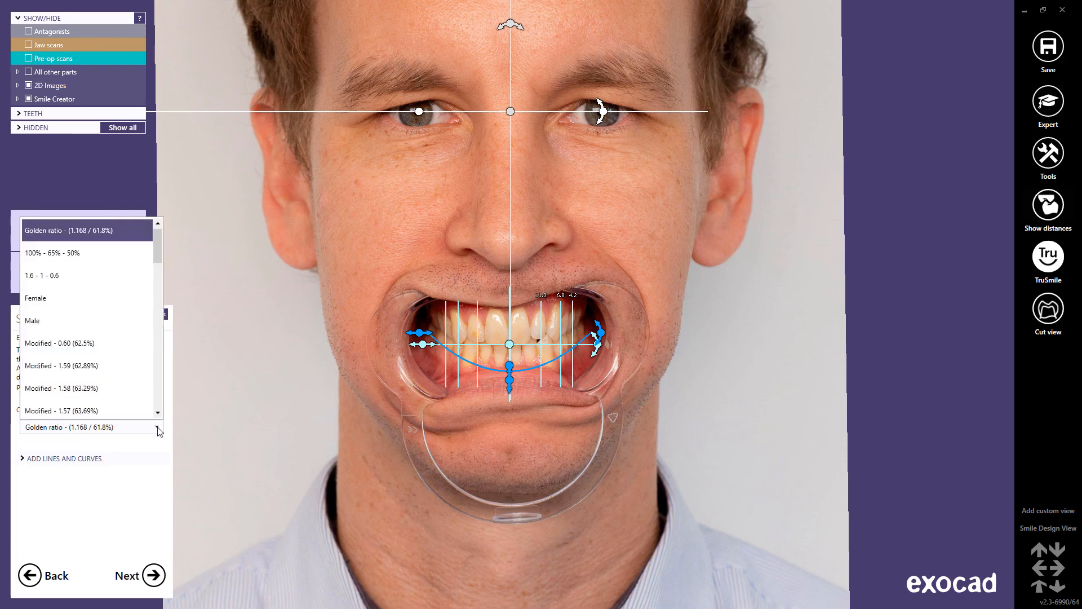
scroll(151, 394, down, 1)
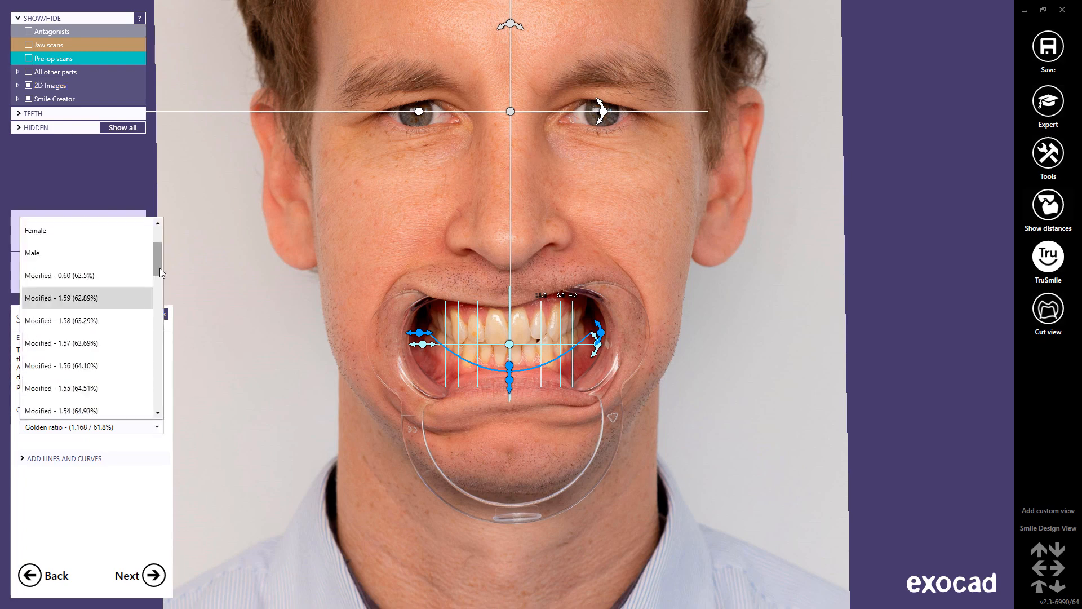
drag(158, 272, 160, 417)
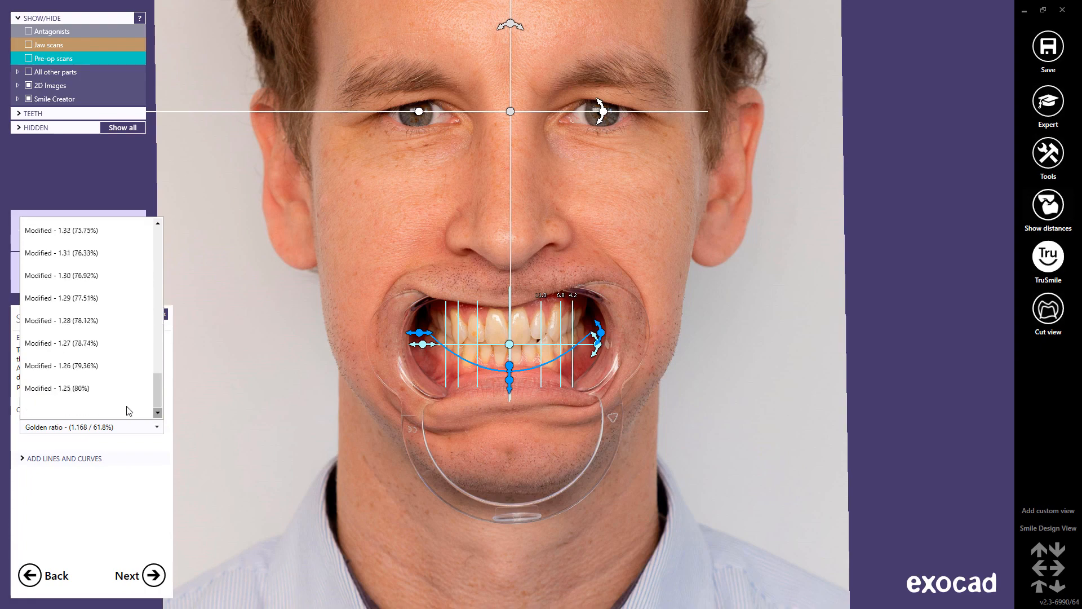
click(79, 397)
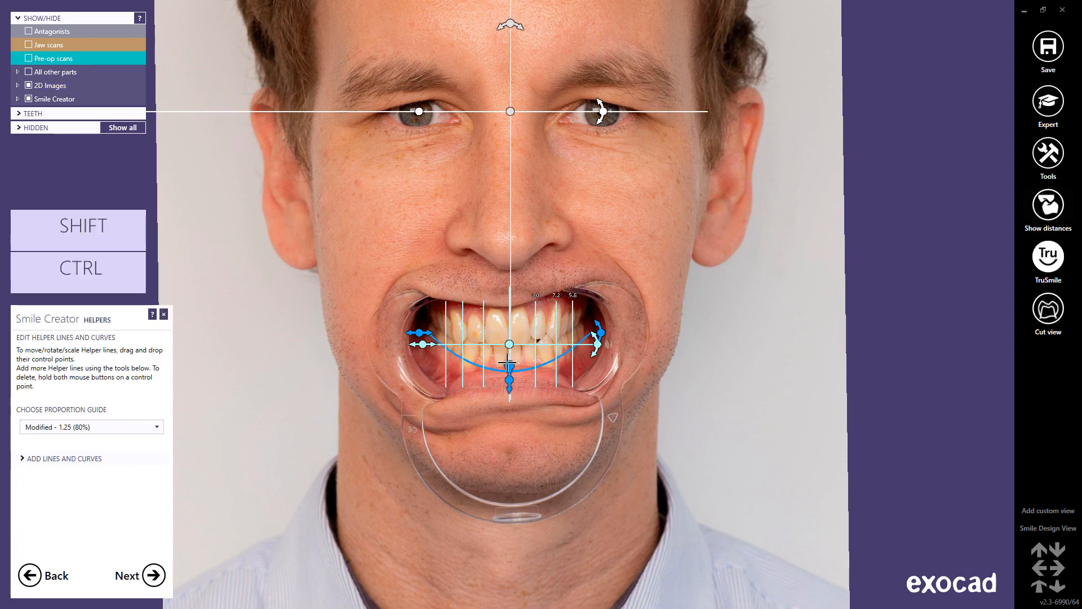
Center the proportion guide on the dental midline and narrow it to lateral incisor and canine widths of about 6.3 and 5.0.
scroll(507, 360, up, 2)
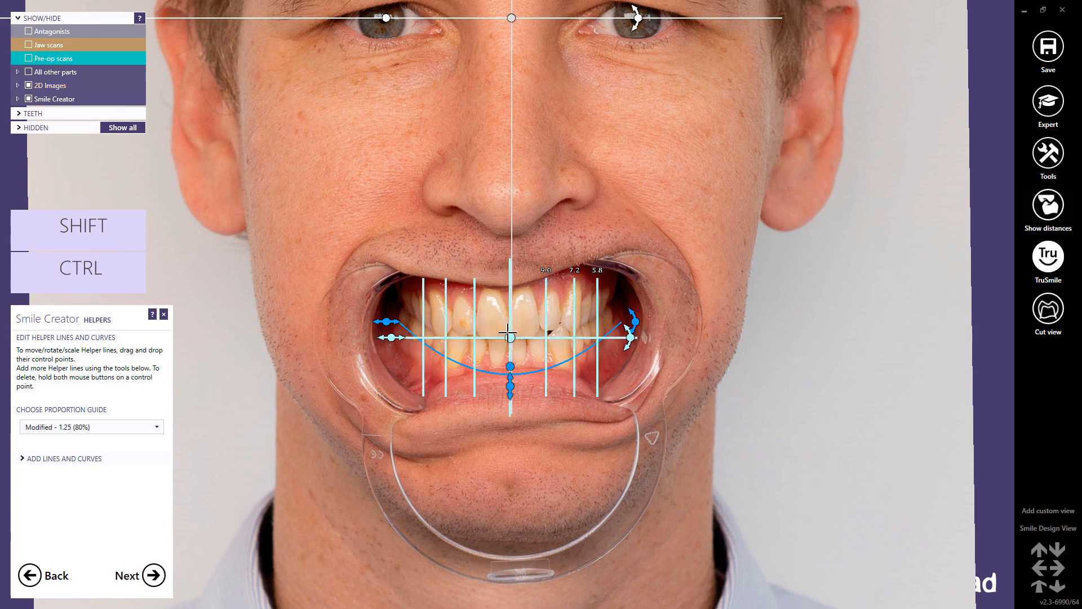
mouse_move(511, 339)
mouse_down()
mouse_move(513, 349)
mouse_move(510, 340)
mouse_up()
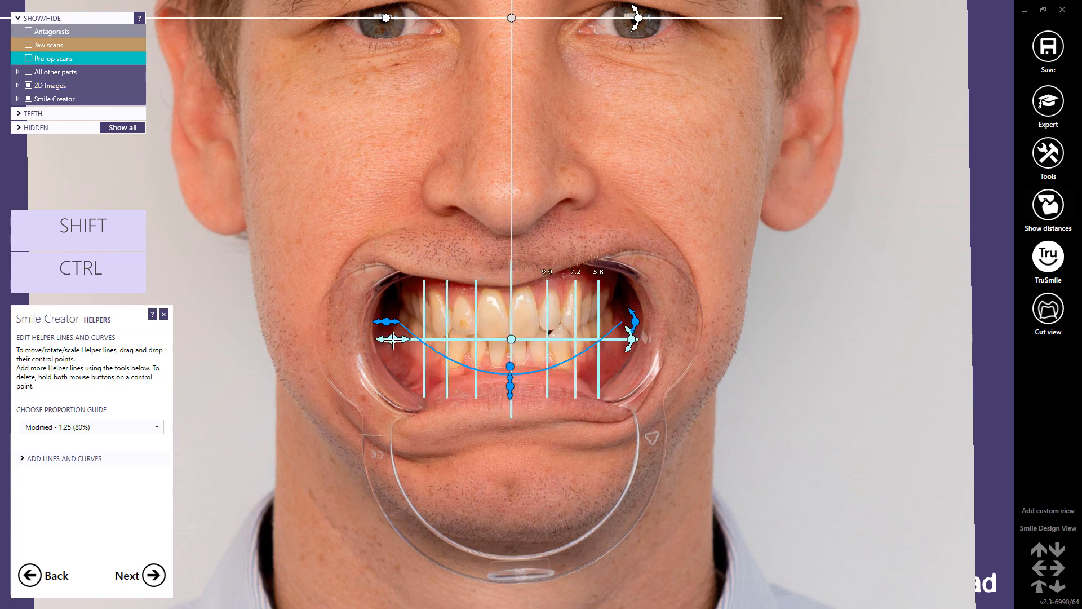
drag(393, 339, 410, 340)
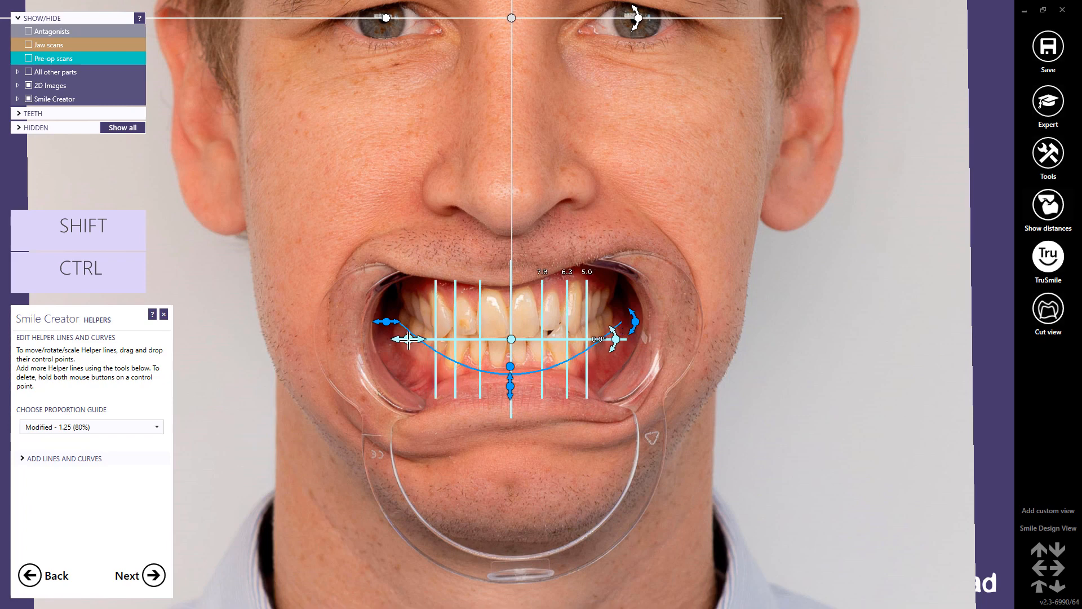
drag(615, 339, 616, 338)
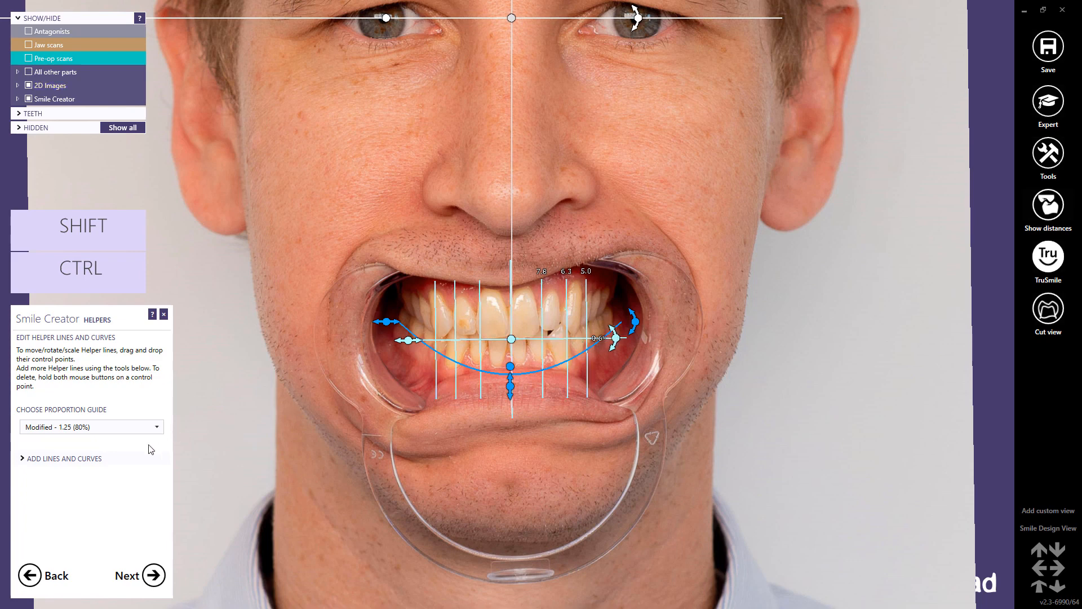
Expand the options for adding lines and curves, and move the smile curve slightly up toward the upper teeth.
click(109, 459)
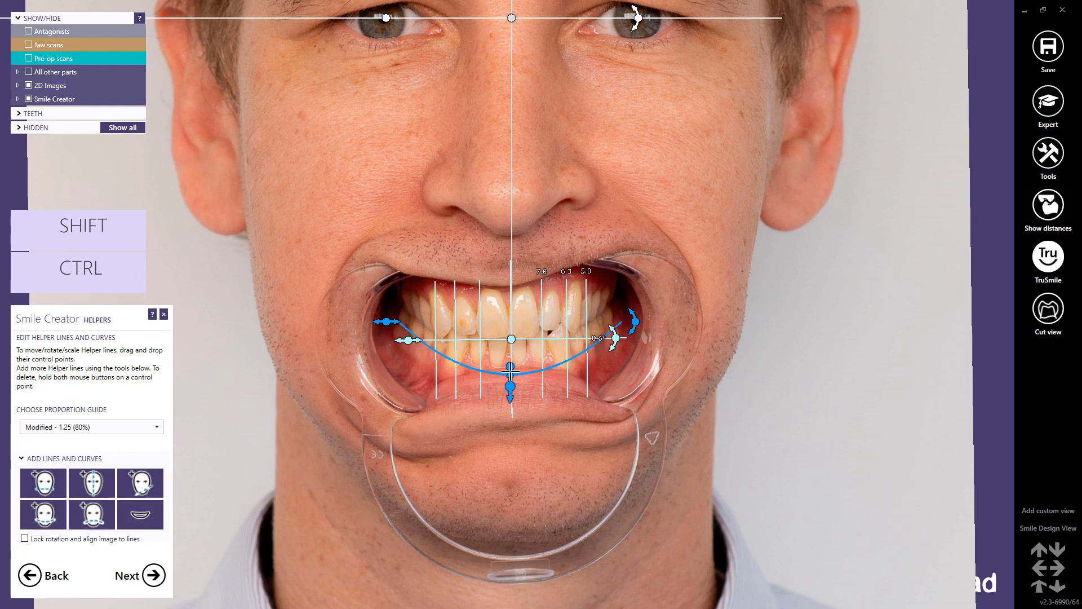
drag(510, 370, 511, 354)
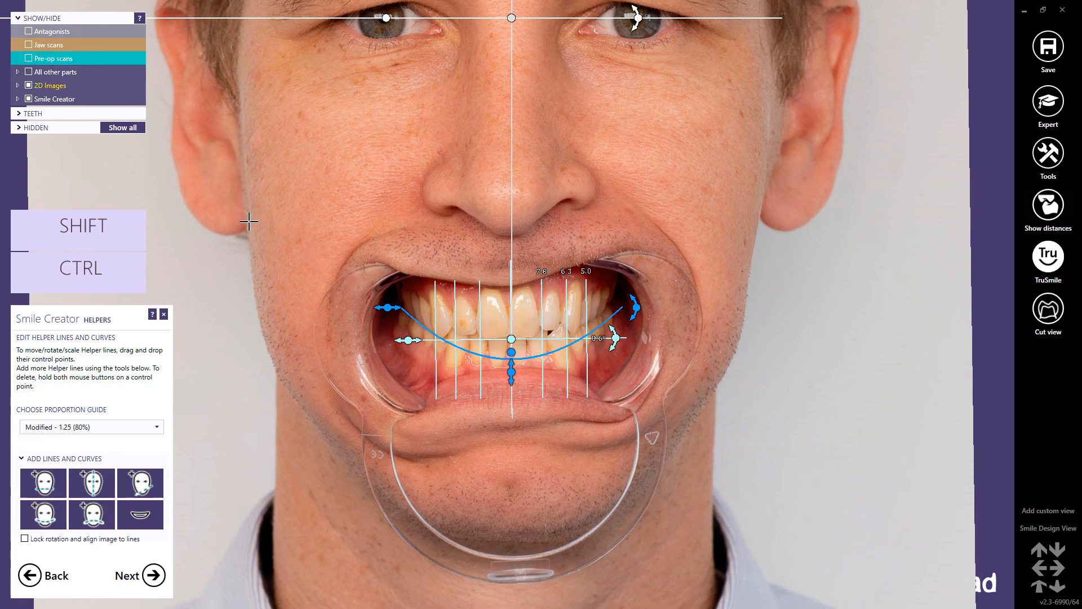
Show the patient_smile.jpg image together with the helper lines.
click(18, 86)
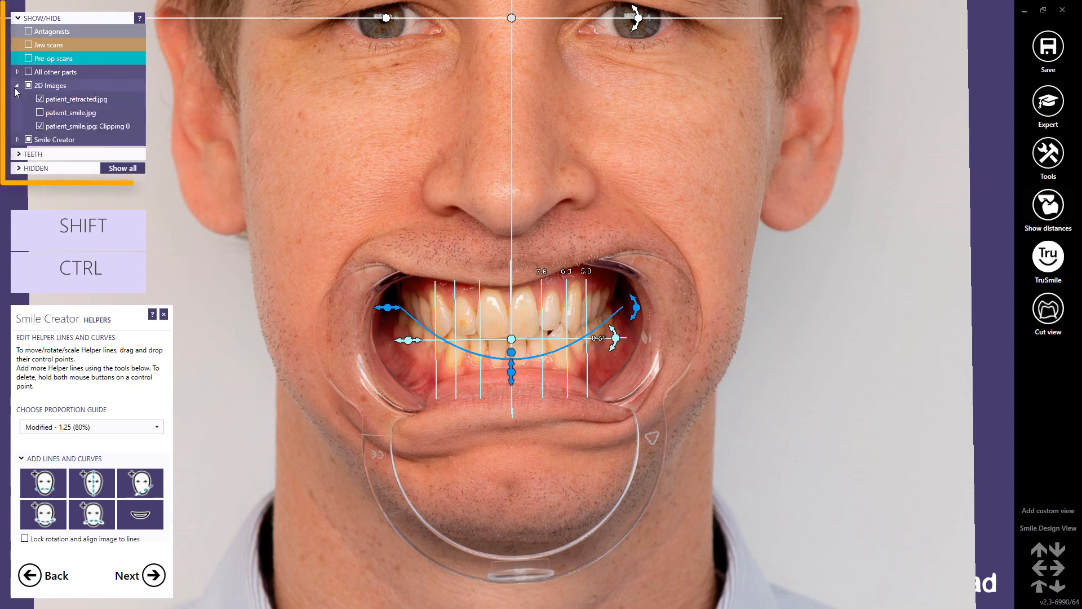
click(40, 112)
click(40, 112)
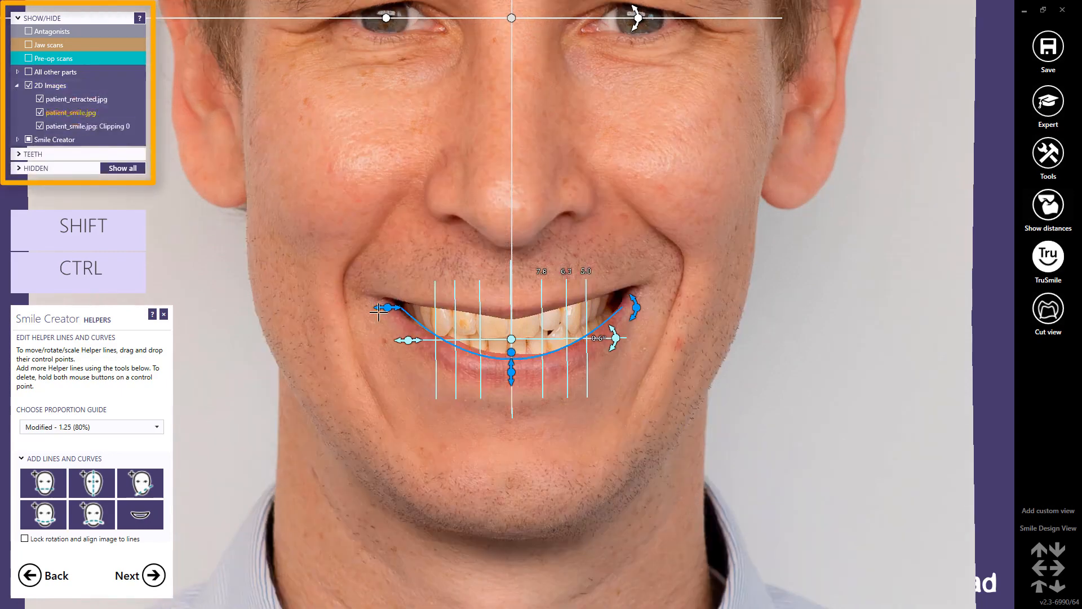
Shift the smile curve slightly up and sideways along the upper teeth, and hide the patient_smile.jpg image.
drag(510, 367, 519, 351)
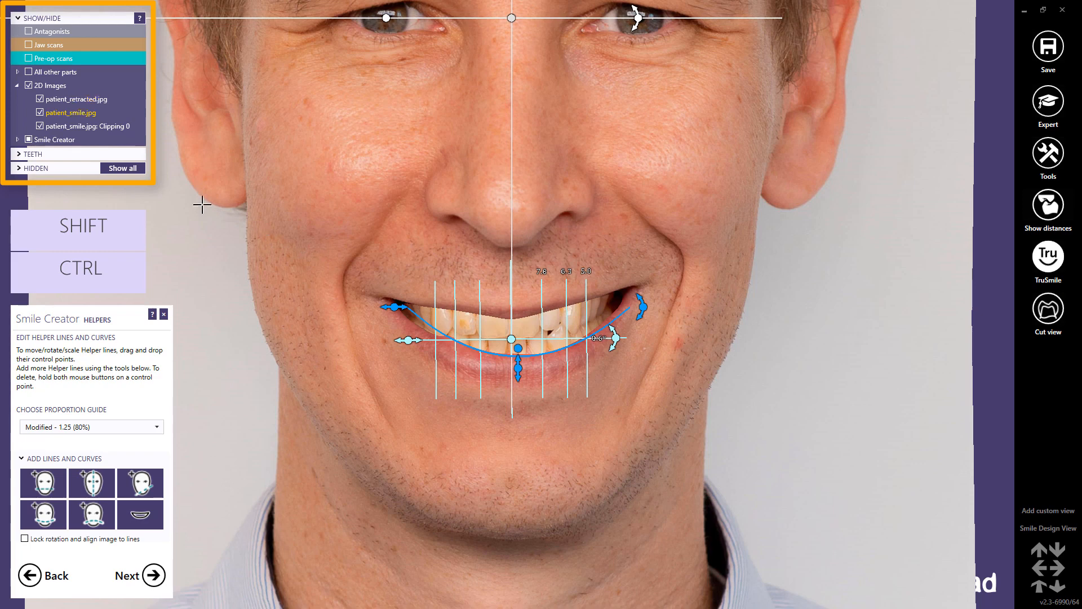
click(40, 112)
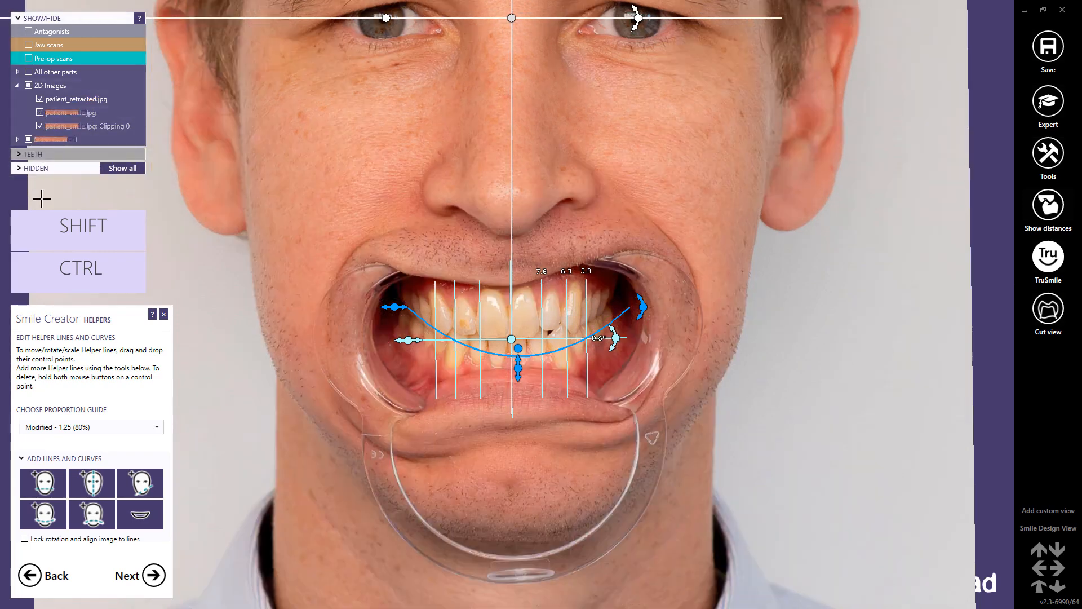
Add a horizontal helper line along the gum margin of the upper front teeth and delete it again.
click(45, 483)
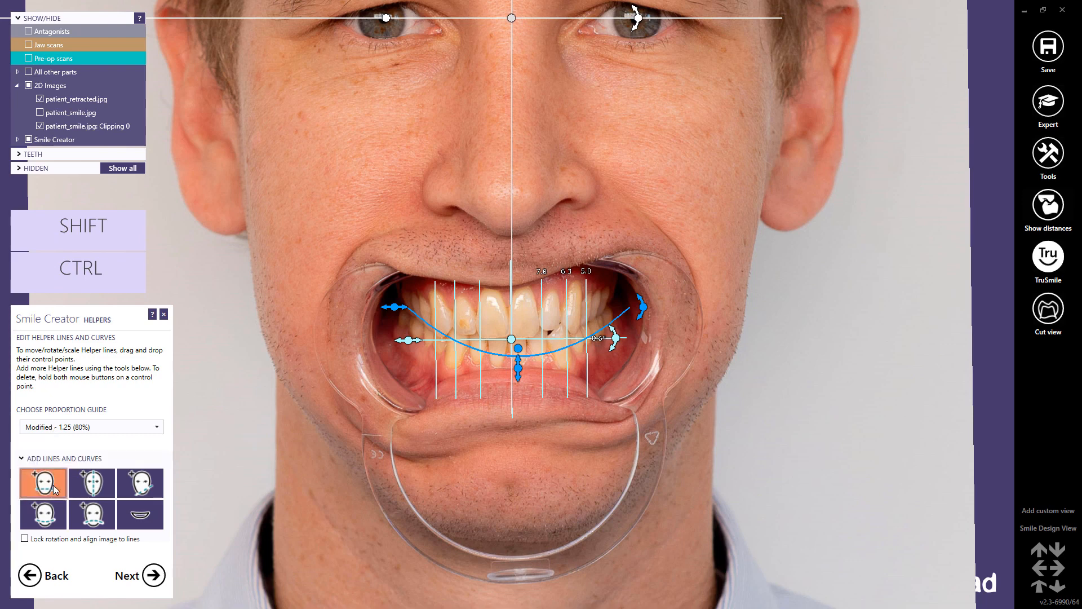
click(525, 284)
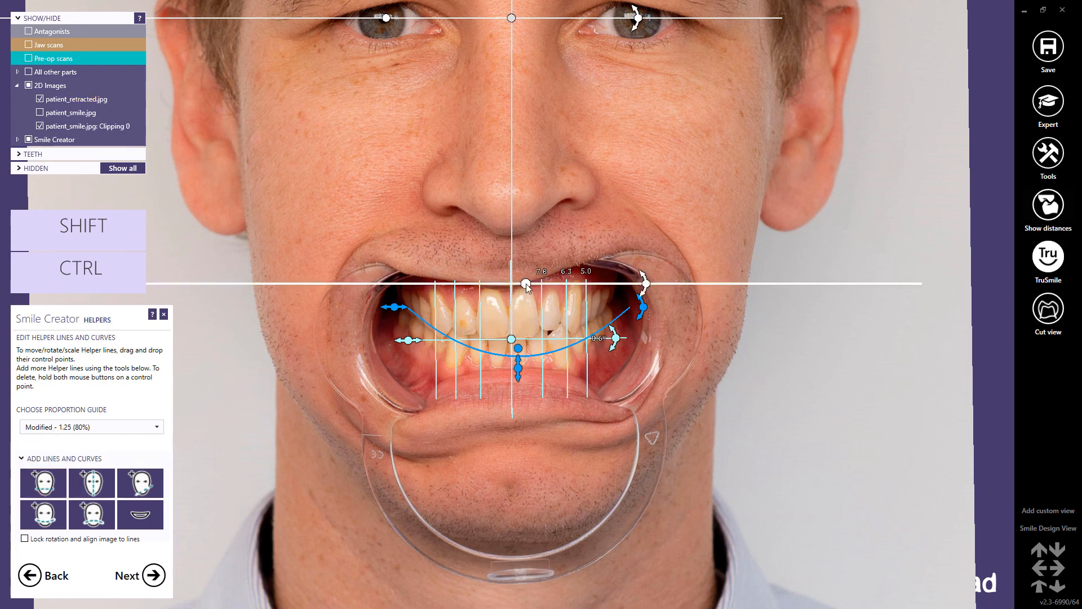
click(525, 283)
right_click(525, 283)
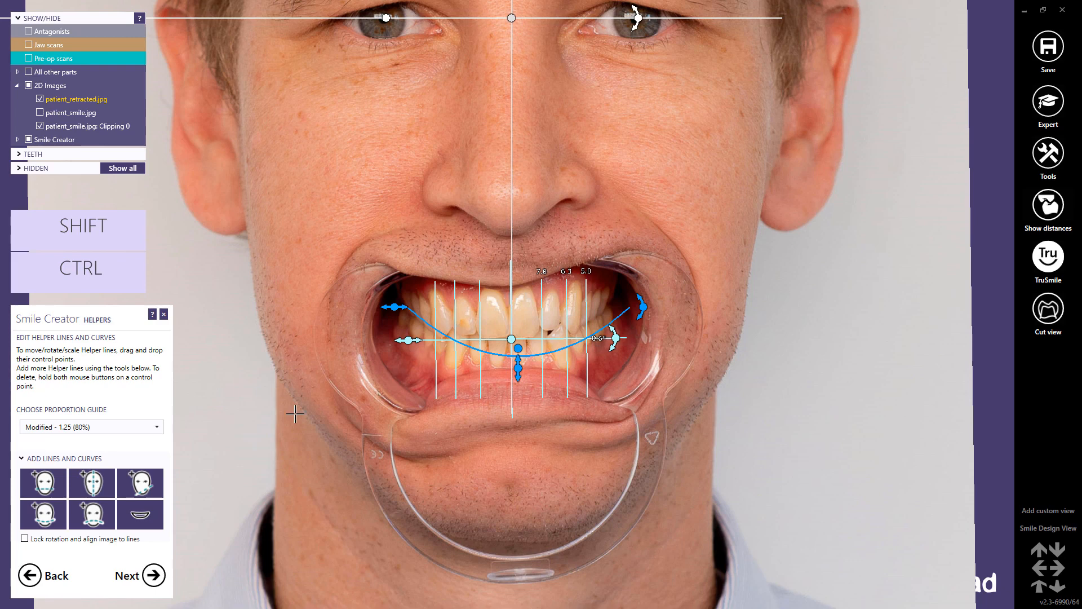
Add two vertical helper lines, one running down from the inner corner of each eye.
click(111, 483)
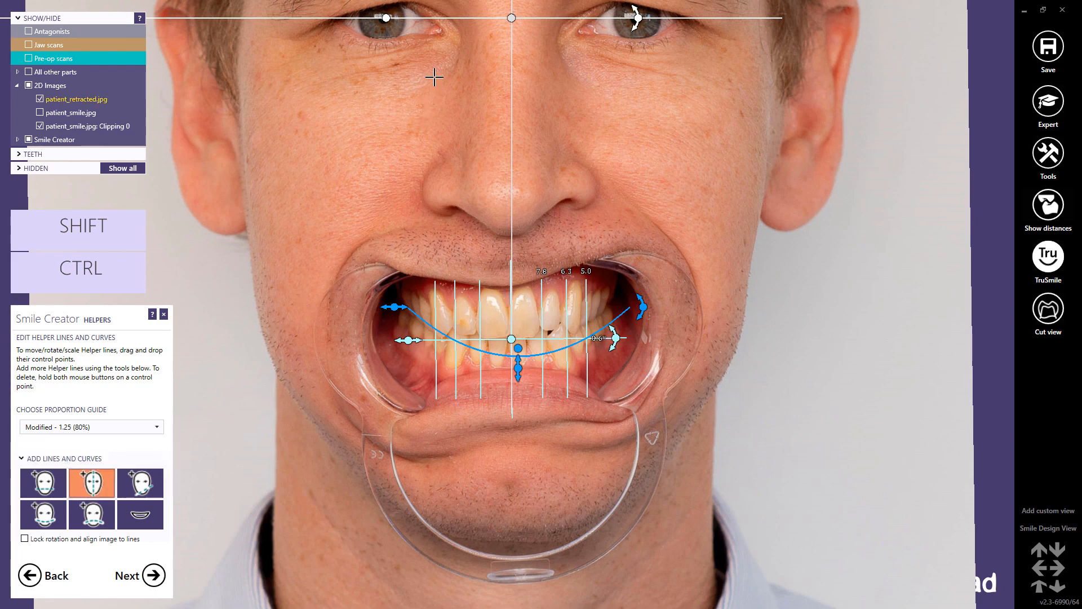
click(442, 34)
click(92, 482)
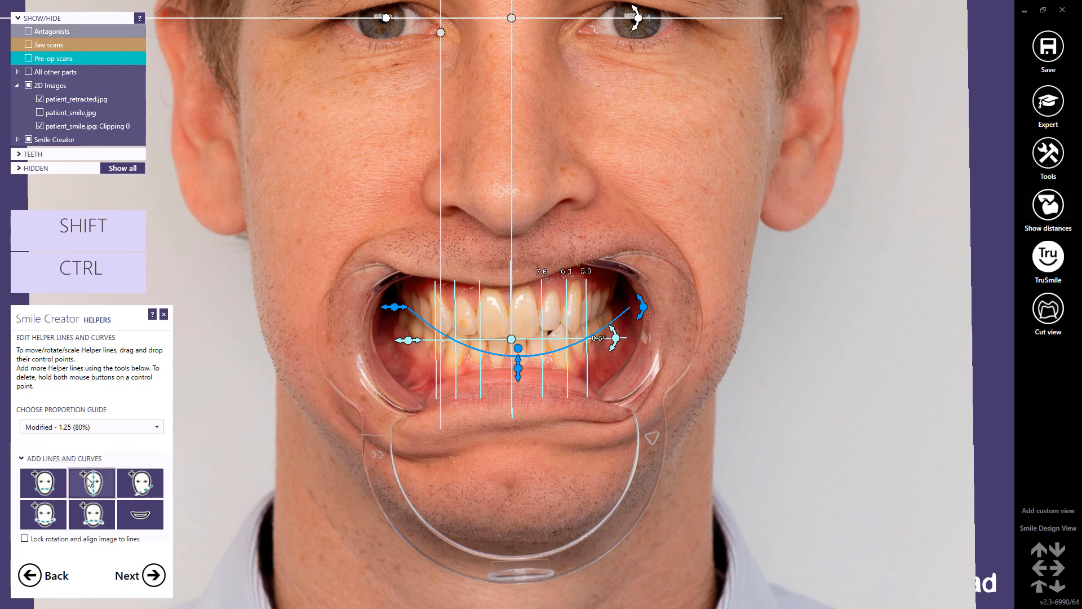
click(579, 33)
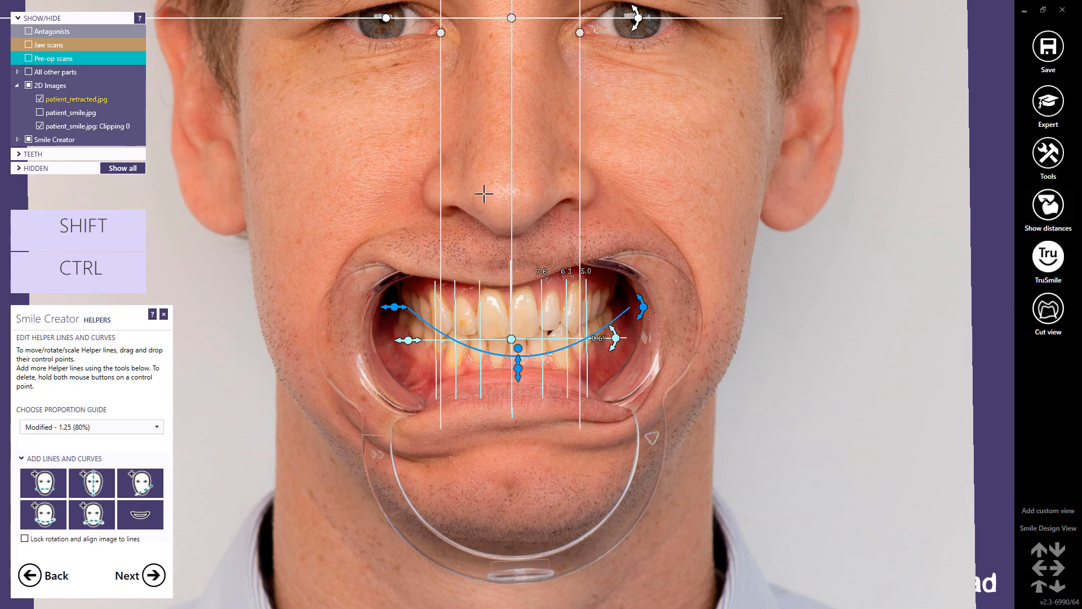
Add two free helper lines through the upper canines' gum margins and rotate each one to a steep, nearly vertical angle.
click(151, 496)
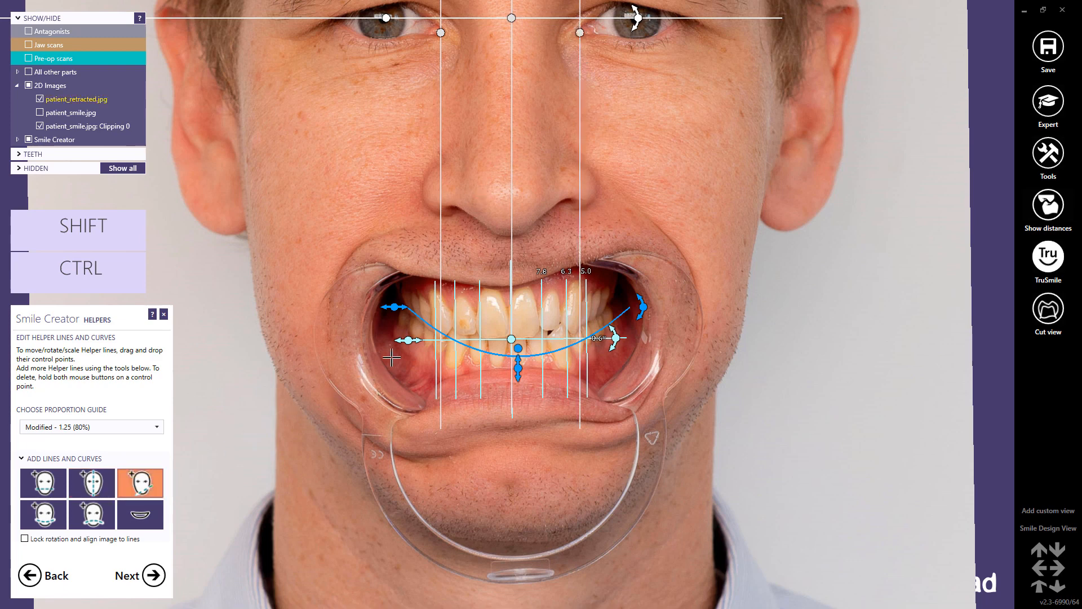
click(431, 289)
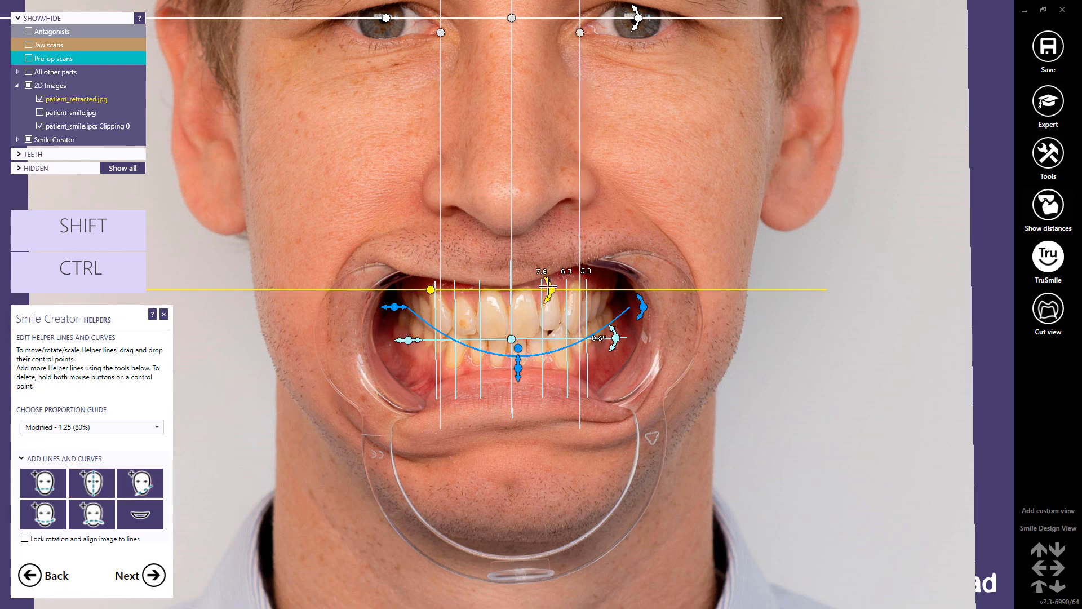
drag(547, 289, 467, 440)
click(140, 483)
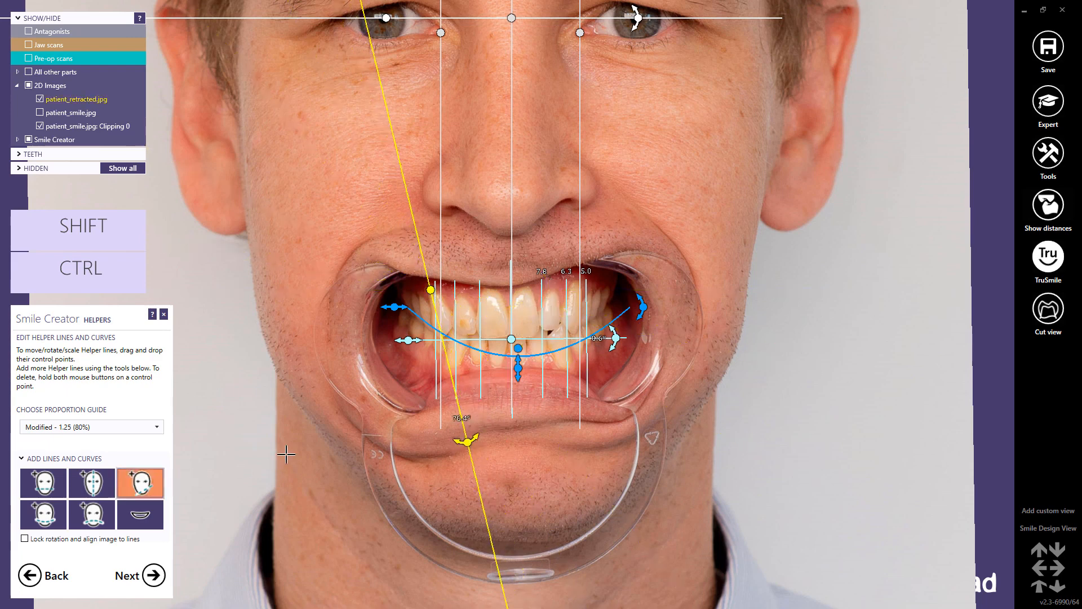
click(576, 281)
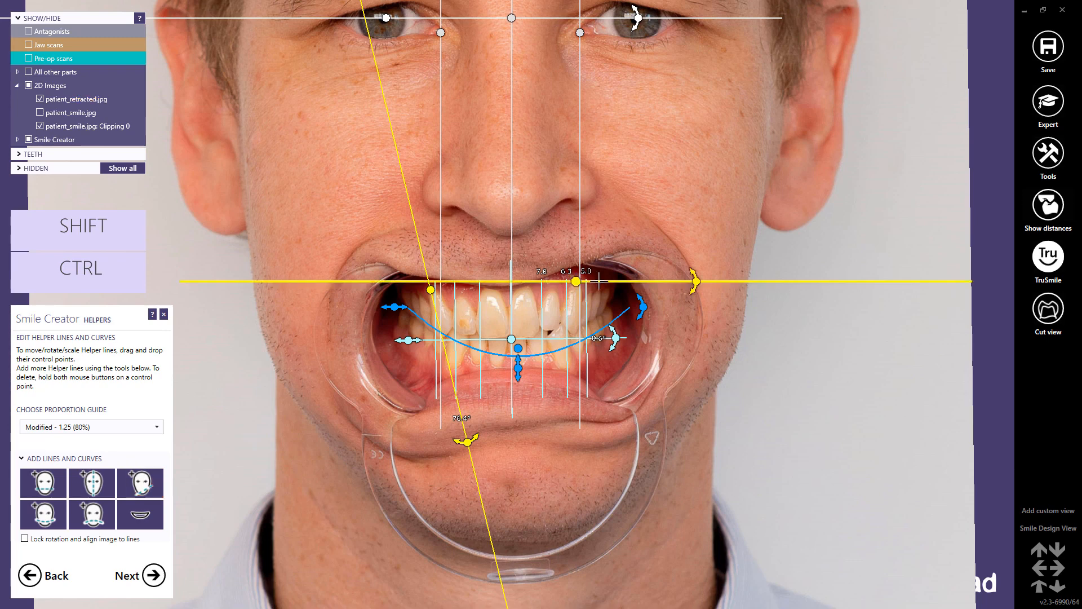
drag(698, 282, 571, 478)
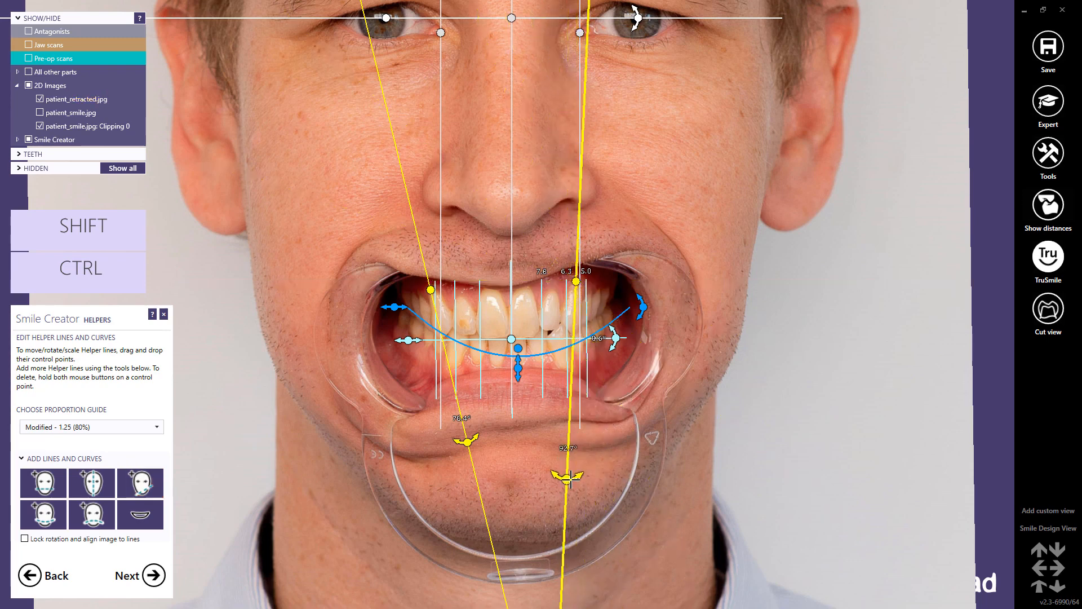
Add a second curve and move it up to the gum margins of the upper front teeth.
click(91, 514)
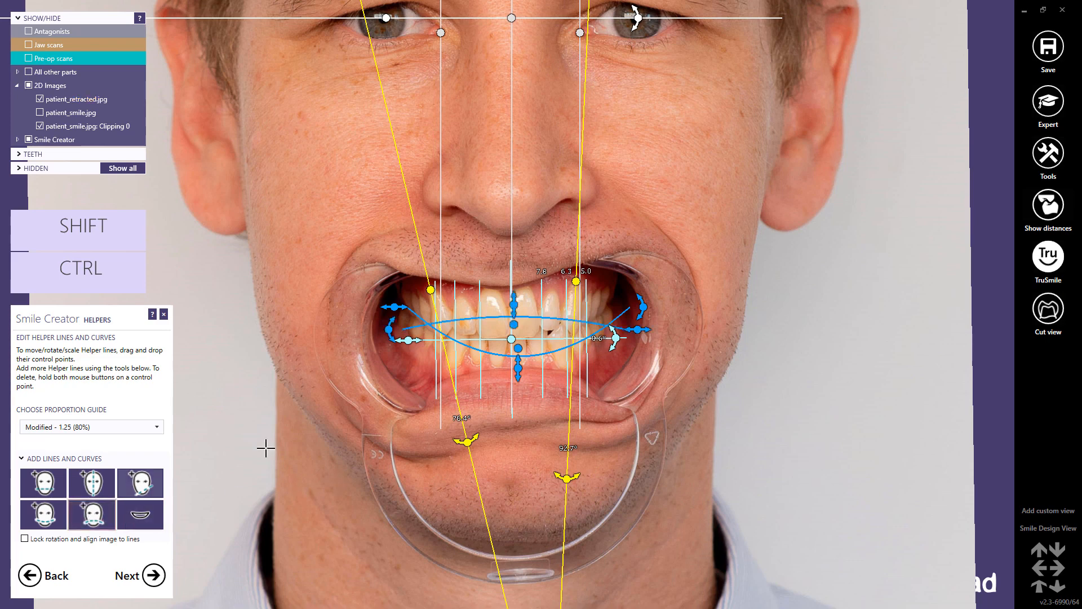
drag(513, 324, 509, 273)
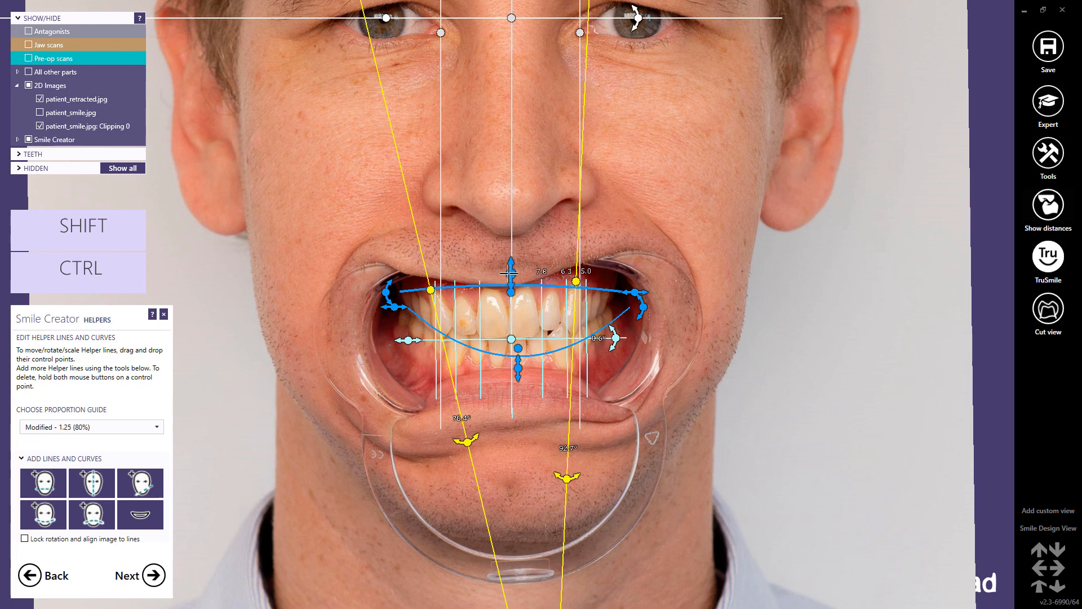
click(148, 523)
click(147, 523)
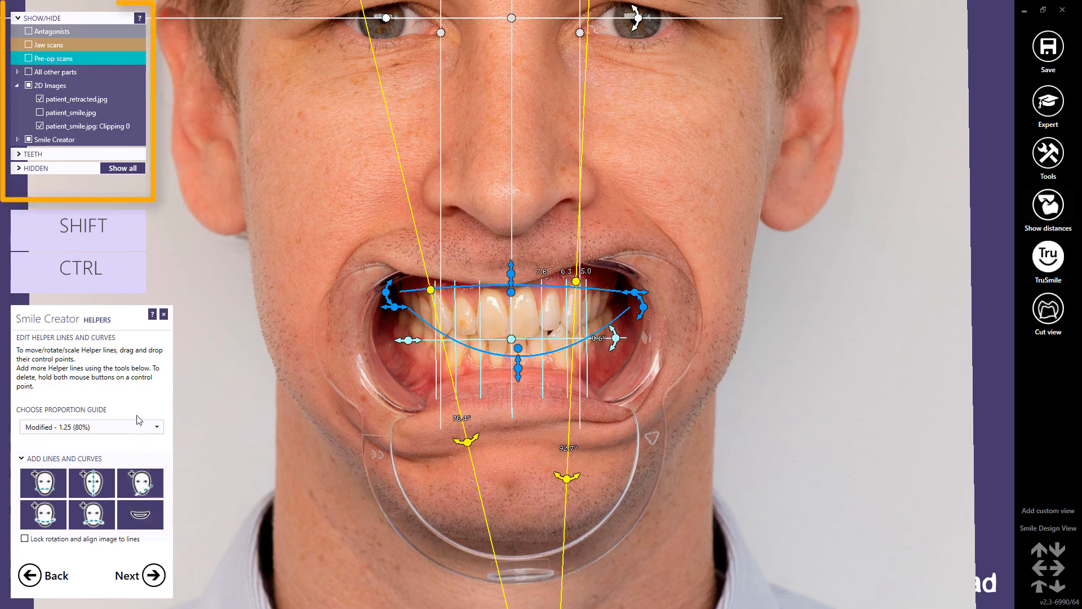
Examine the list of Smile Creator helper lines and curves and their visibility, and collapse the group.
click(17, 139)
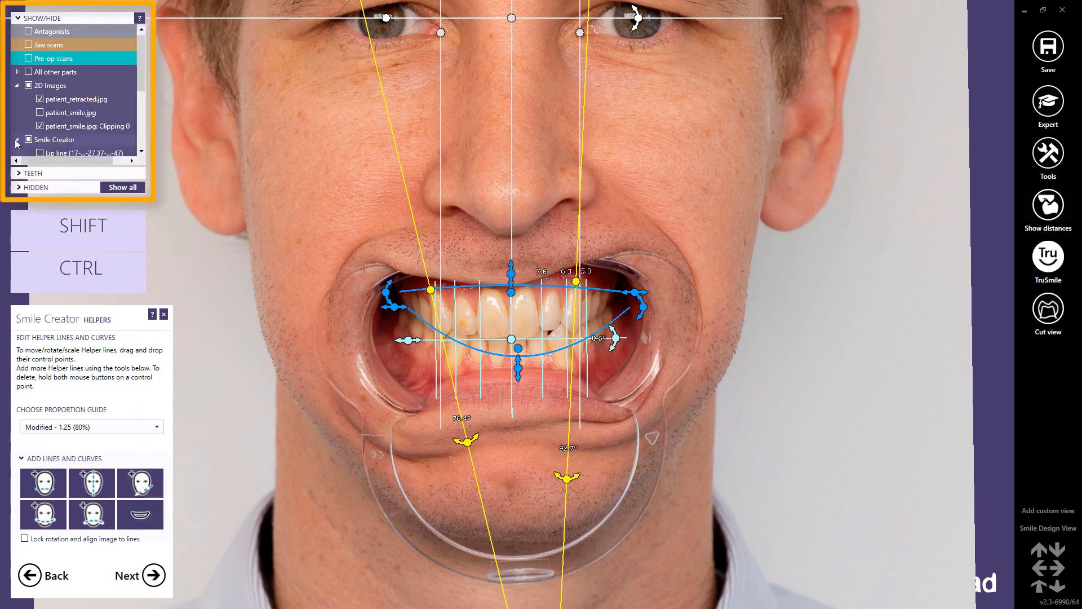
drag(144, 80, 138, 155)
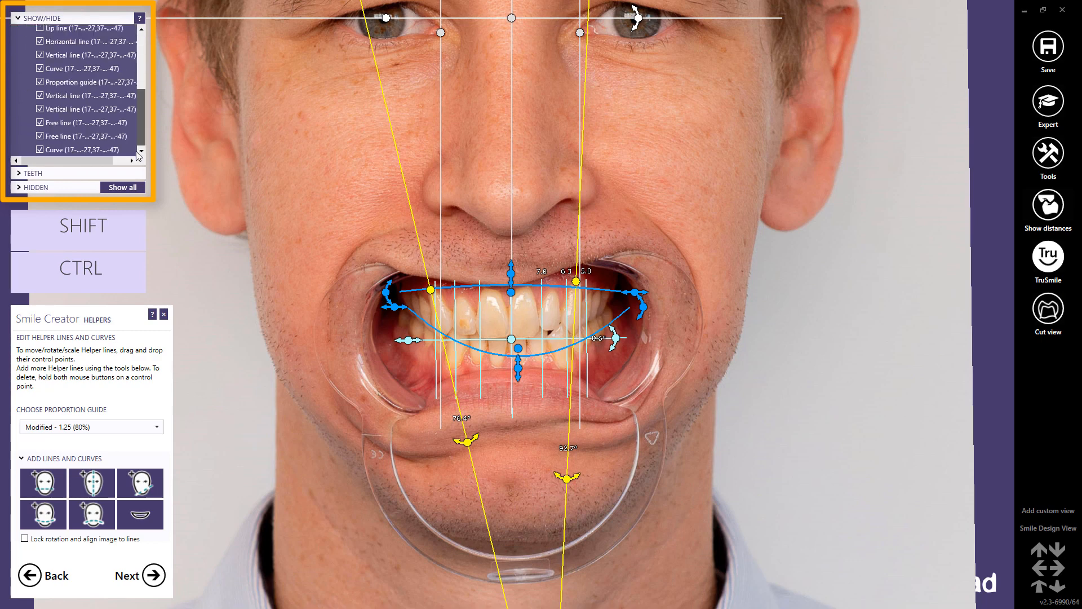
scroll(136, 149, up, 5)
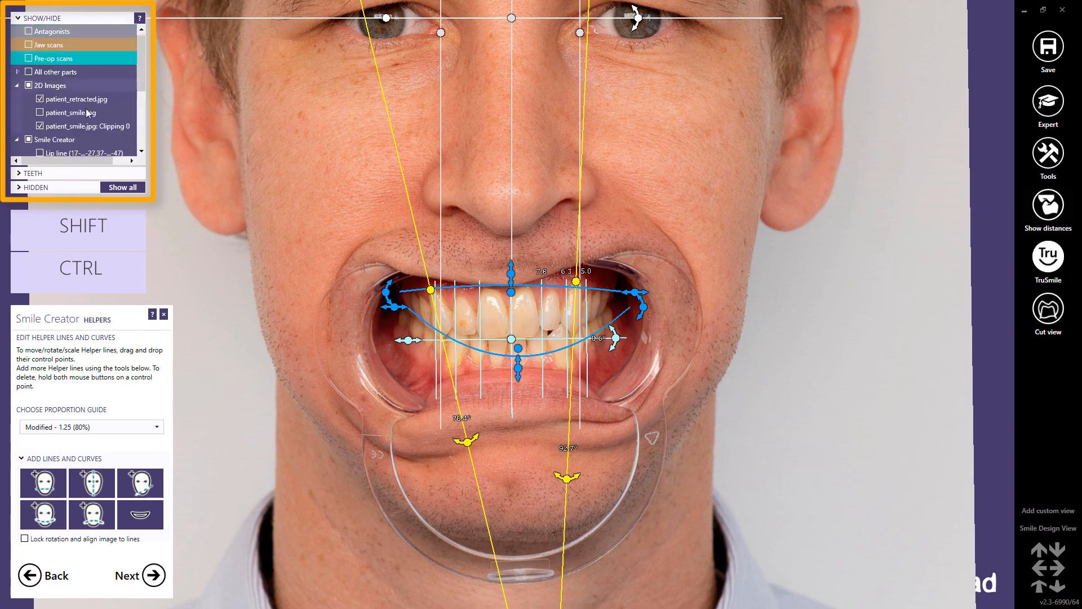
click(17, 141)
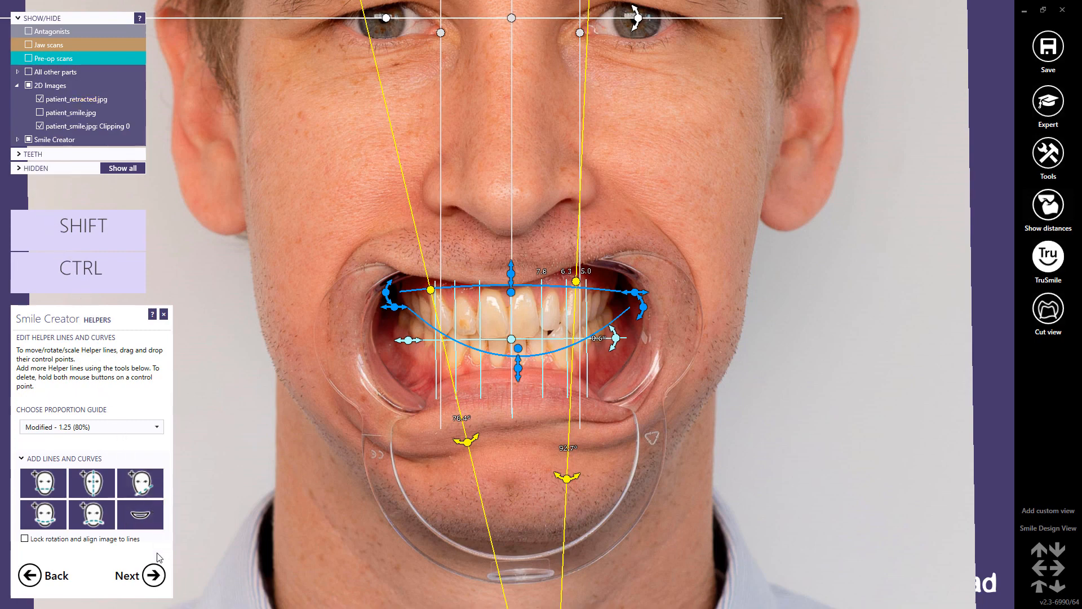
Continue to tooth modelling and load the pritiT tooth library for the upper front teeth.
click(154, 575)
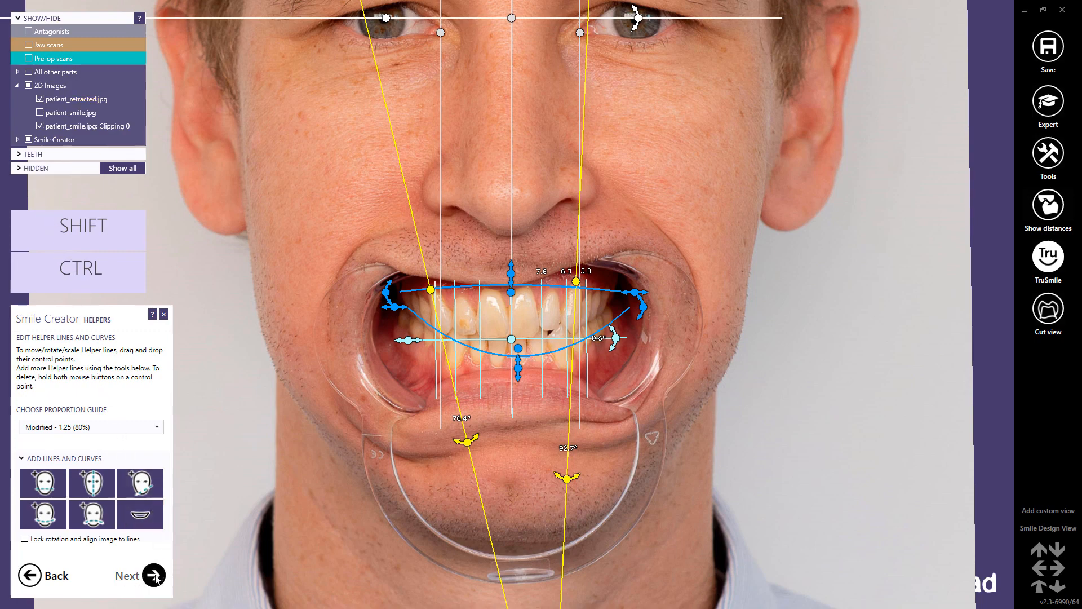
click(154, 576)
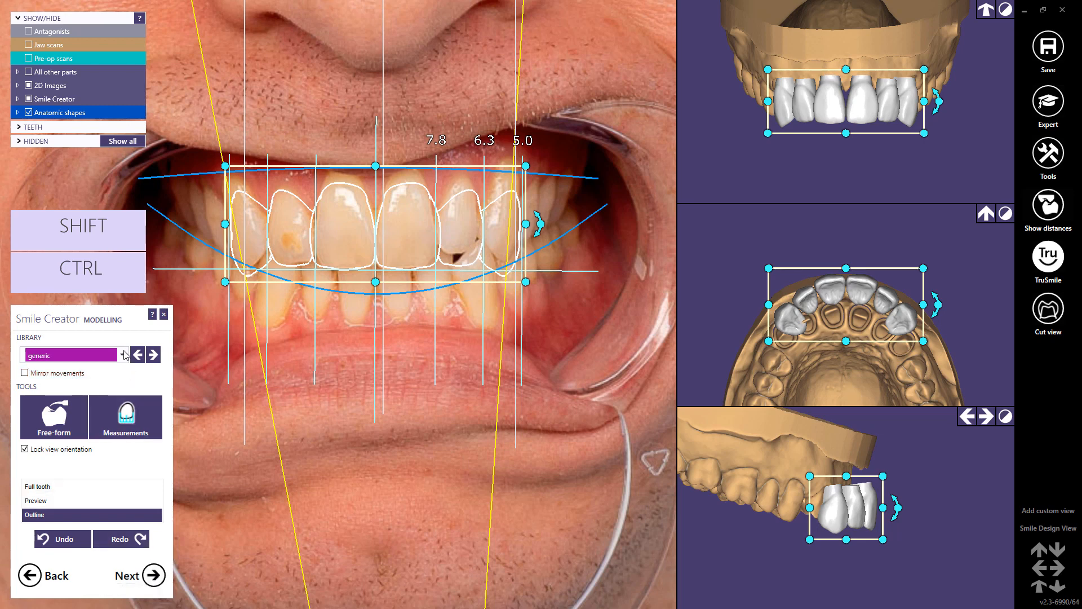
click(123, 354)
drag(125, 431, 127, 506)
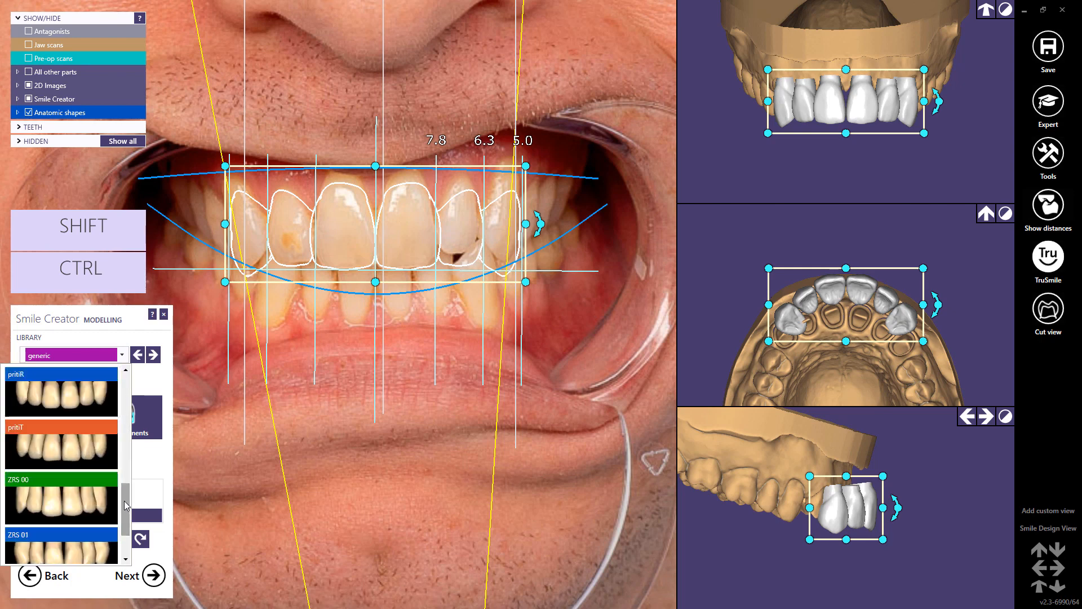
click(80, 427)
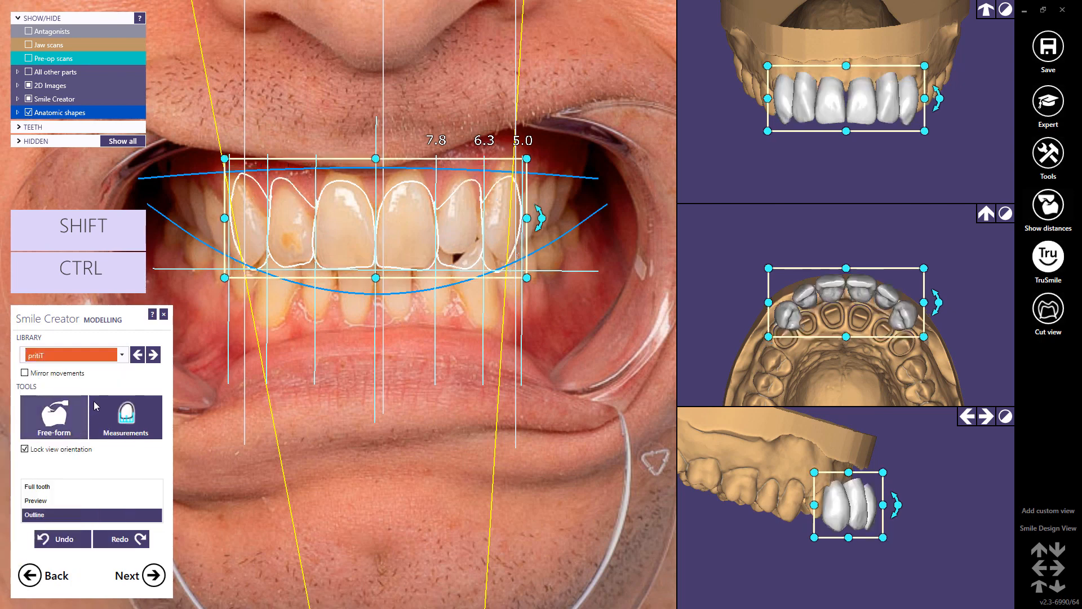
Go back through the preceding tooth libraries to try pritiR, hsl and generic-smooth on the front teeth.
click(139, 357)
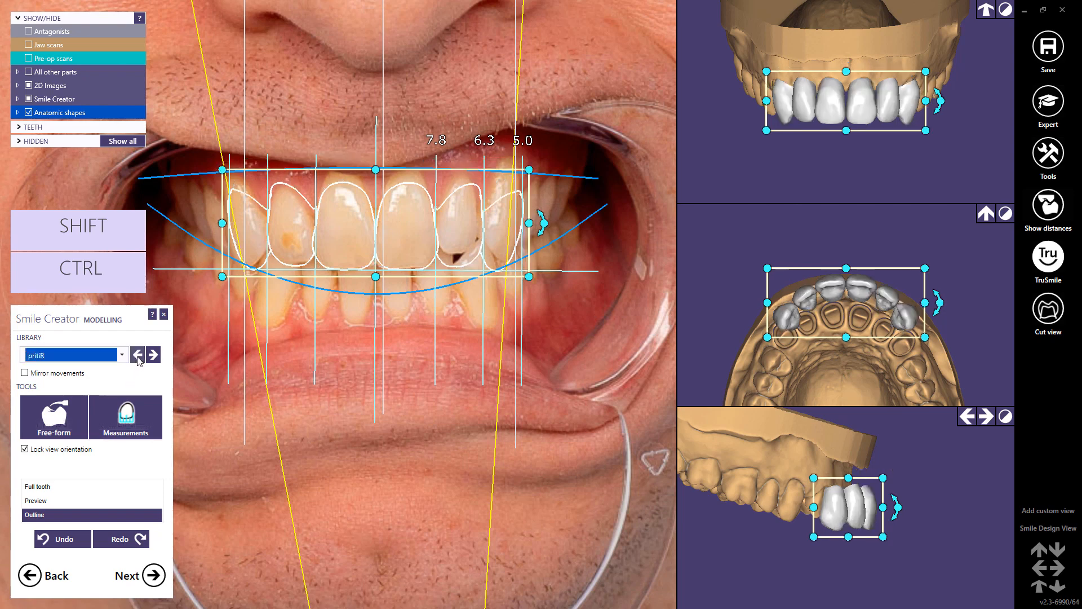
click(138, 357)
click(138, 355)
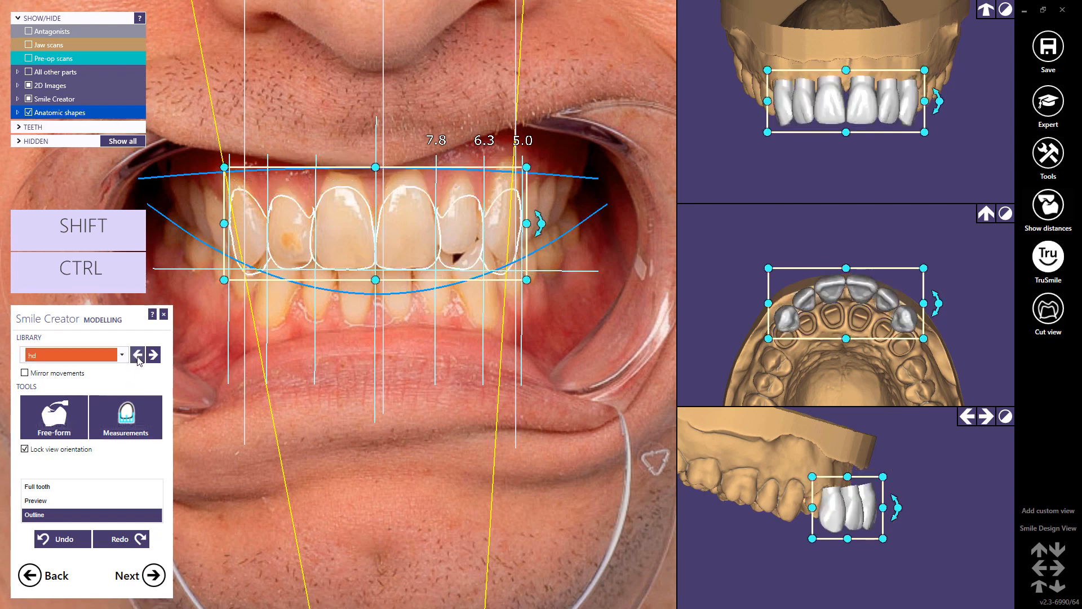
click(138, 355)
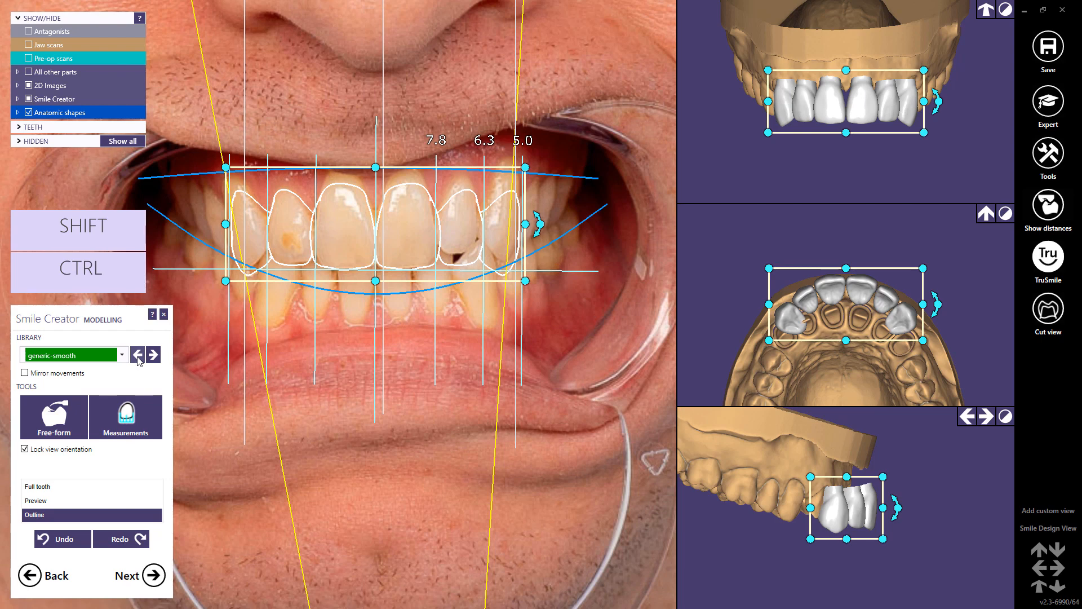
Switch the upper front teeth to the ashortia tooth library directly from the photo view.
key(ctrl)
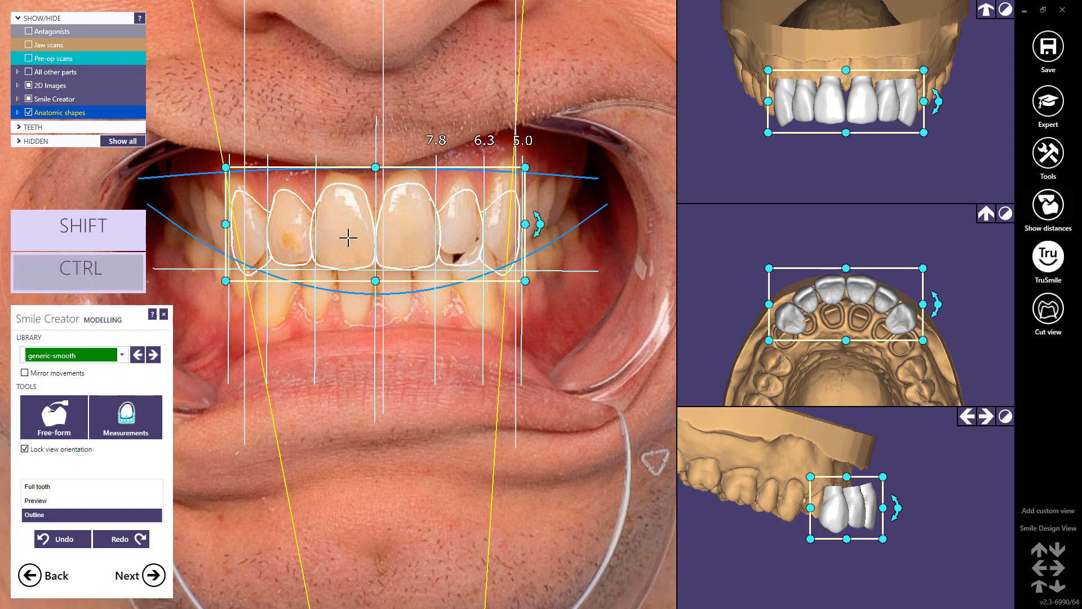
ctrl+scroll(348, 238, down, 1)
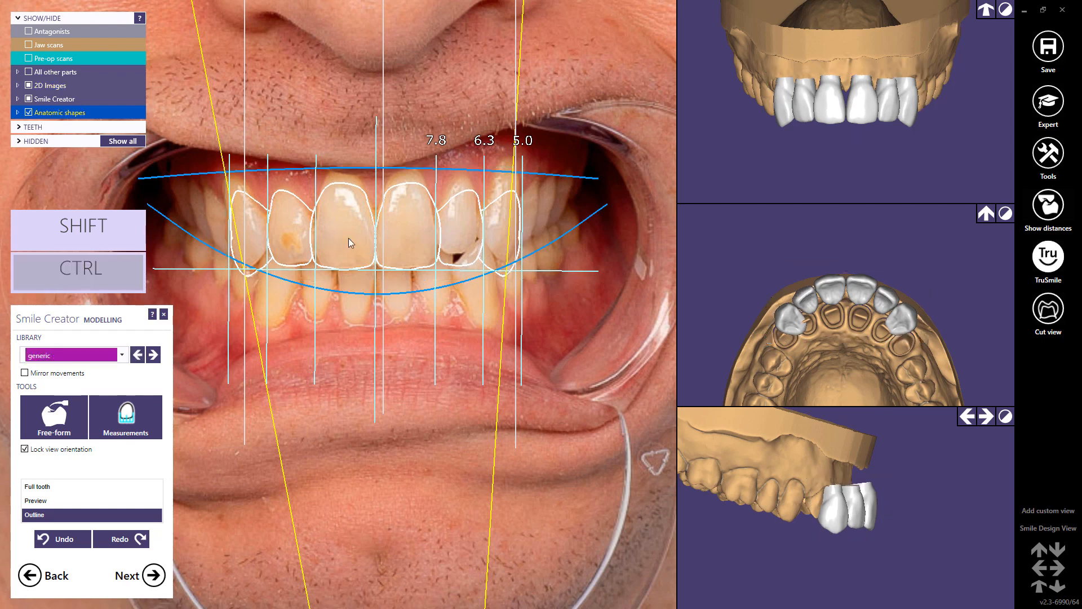
ctrl+scroll(349, 243, down, 1)
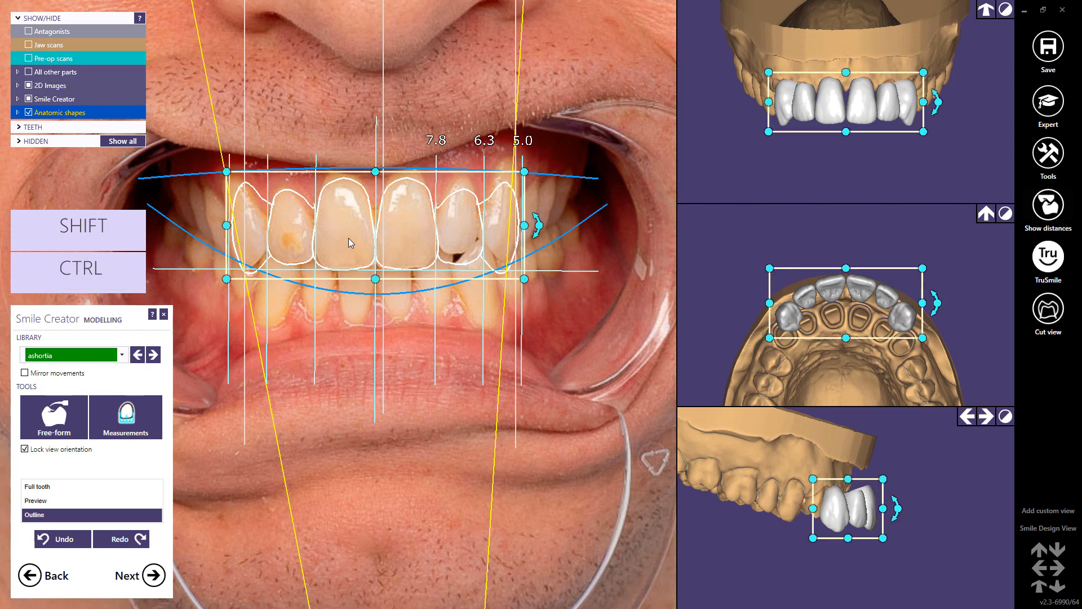
Fit the six-tooth setup to the photo by nudging its position, extending it up toward the gum curve and rotating it slightly.
drag(348, 238, 347, 239)
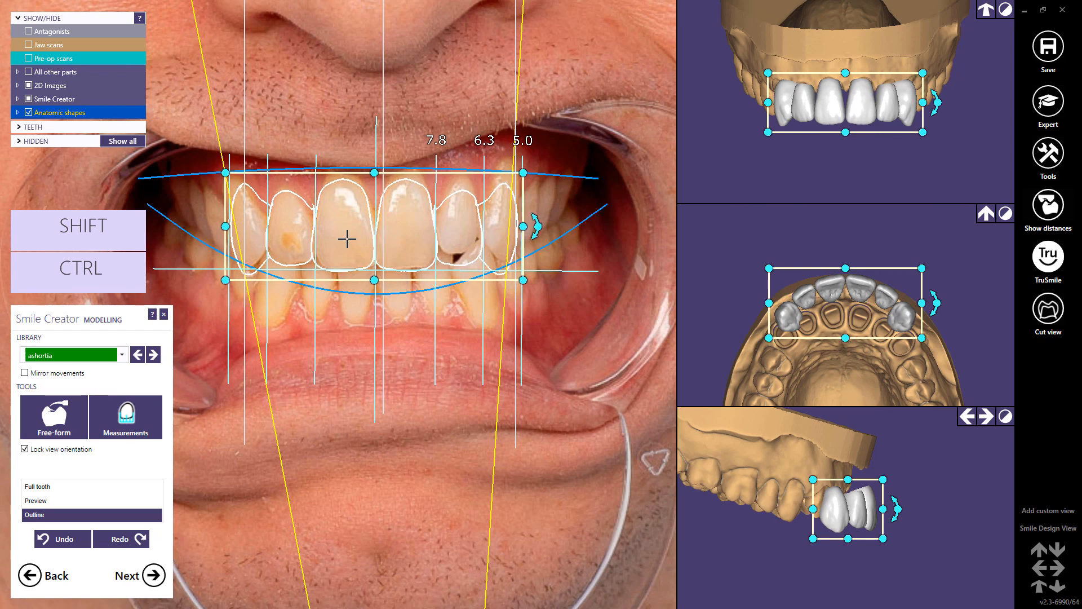
drag(374, 172, 375, 166)
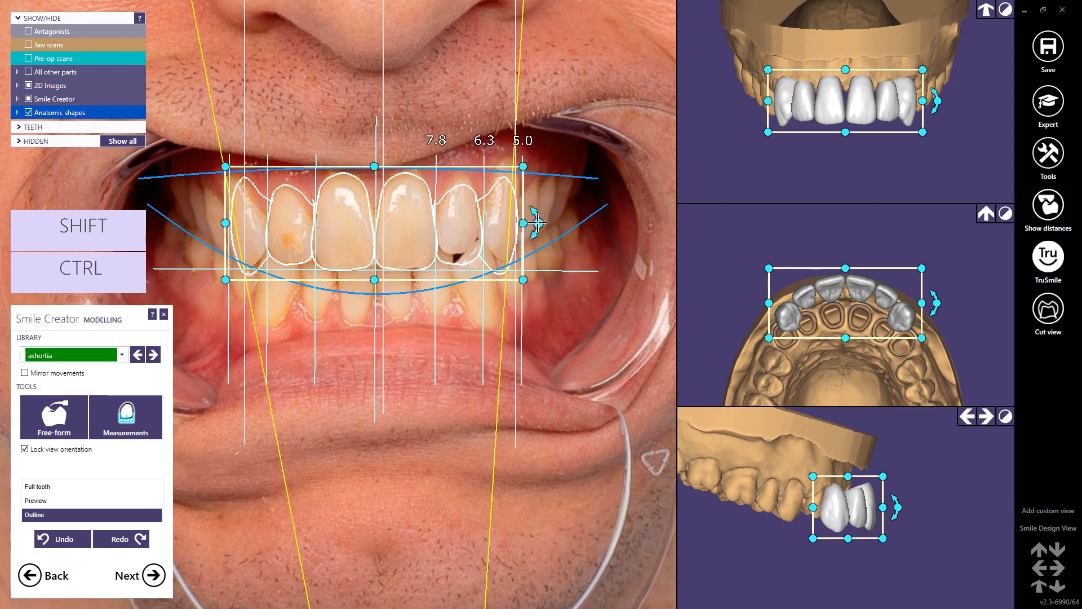
drag(536, 222, 537, 223)
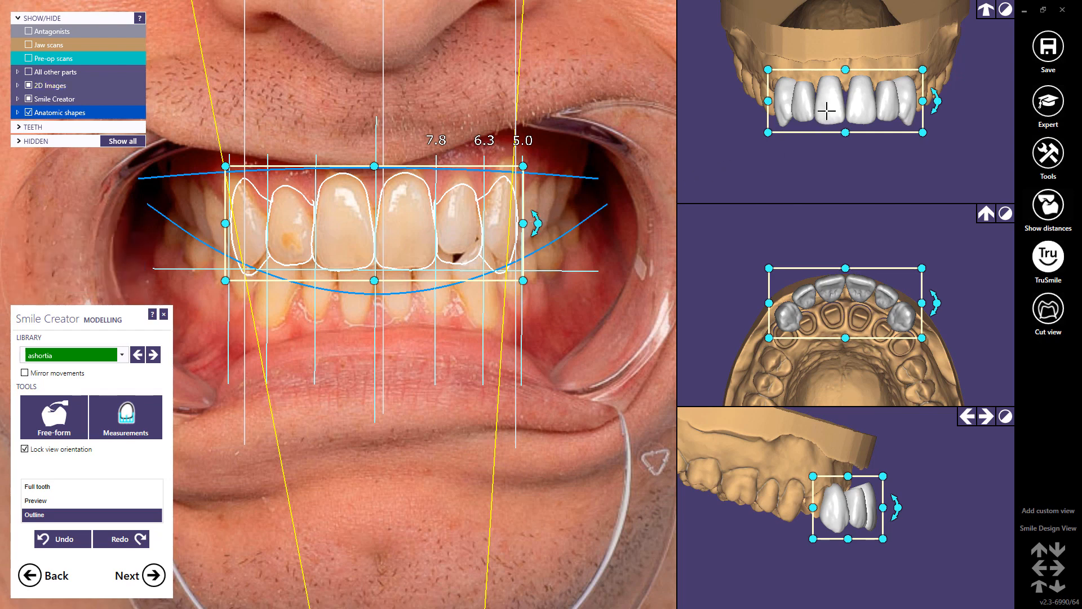
drag(826, 111, 828, 110)
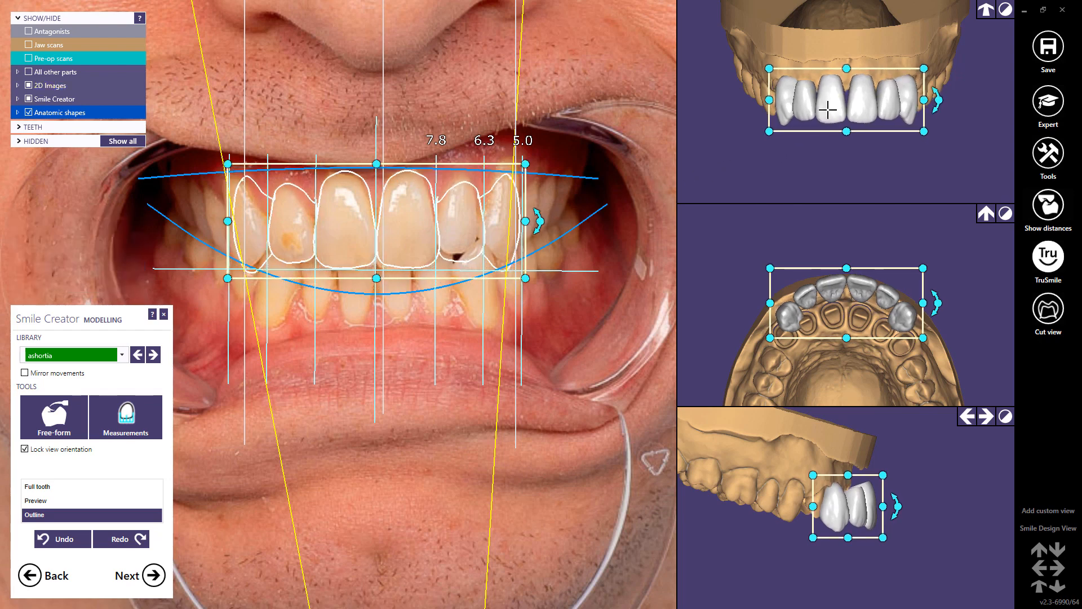
click(1011, 9)
click(1012, 9)
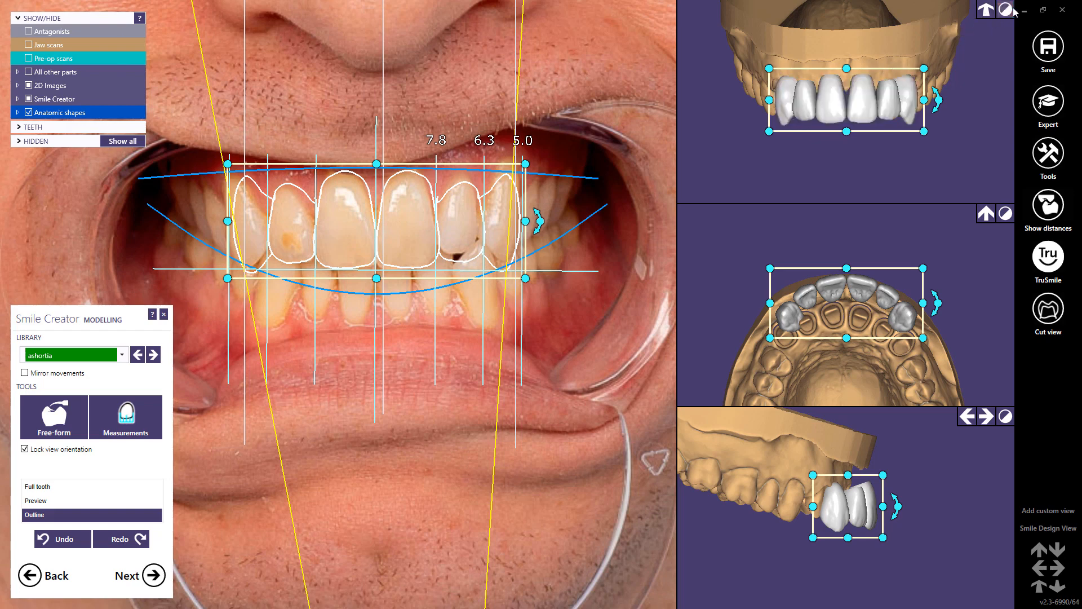
Move the six-tooth setup back onto the dental arch in the occlusal view, adjust its depth and tilt it slightly in the side view.
drag(889, 292, 890, 325)
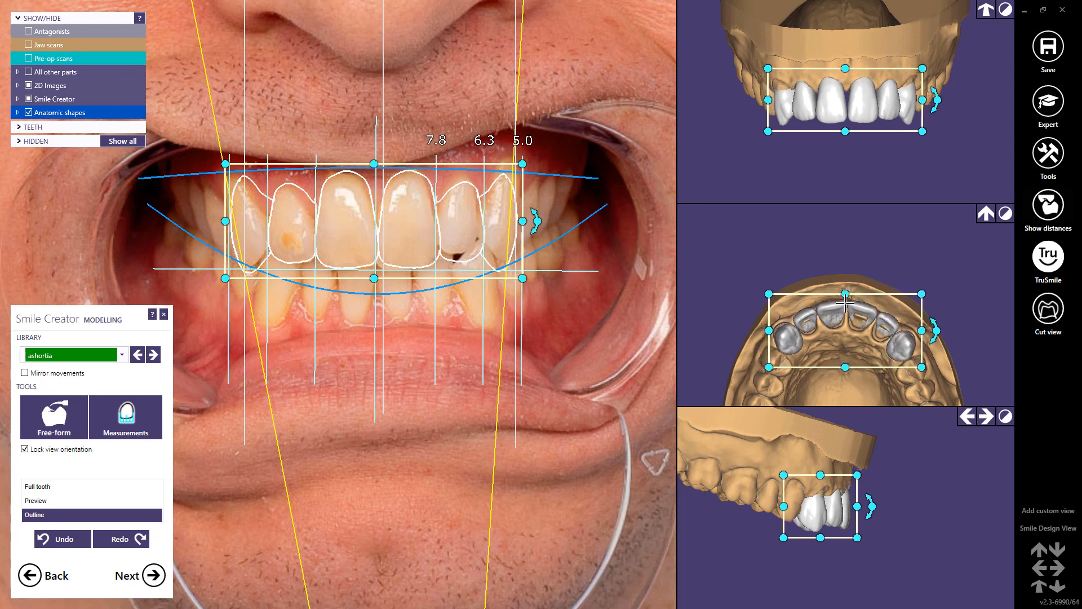
drag(845, 293, 845, 295)
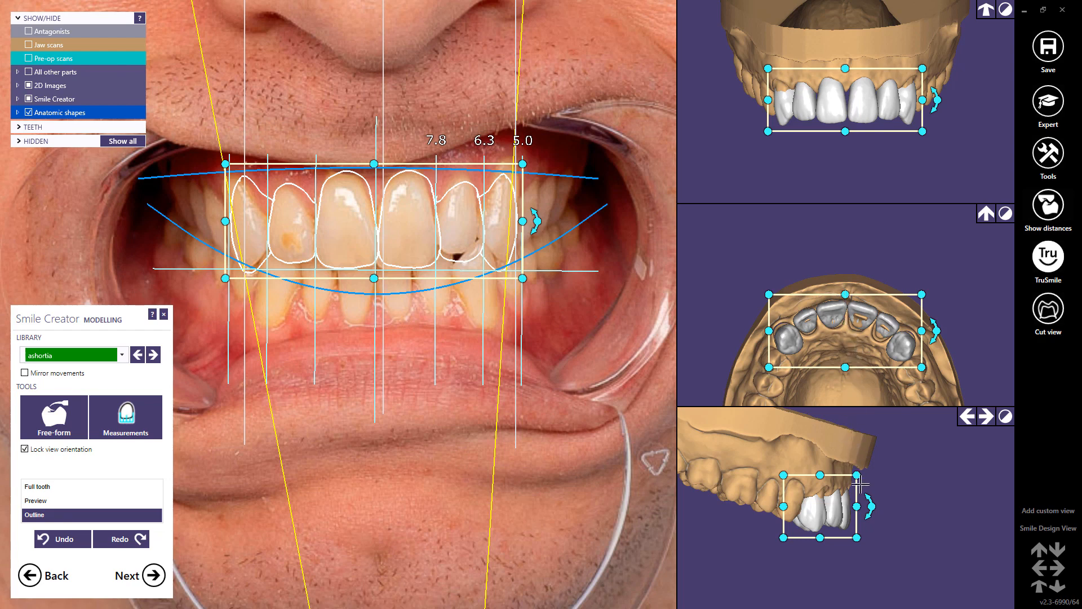
drag(870, 506, 872, 514)
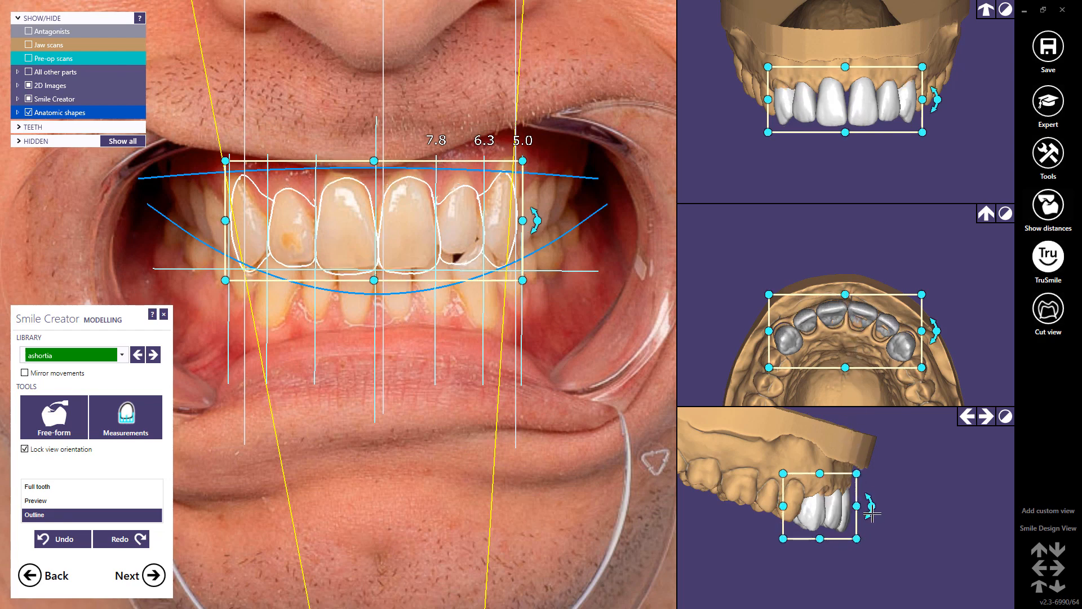
click(985, 416)
click(986, 420)
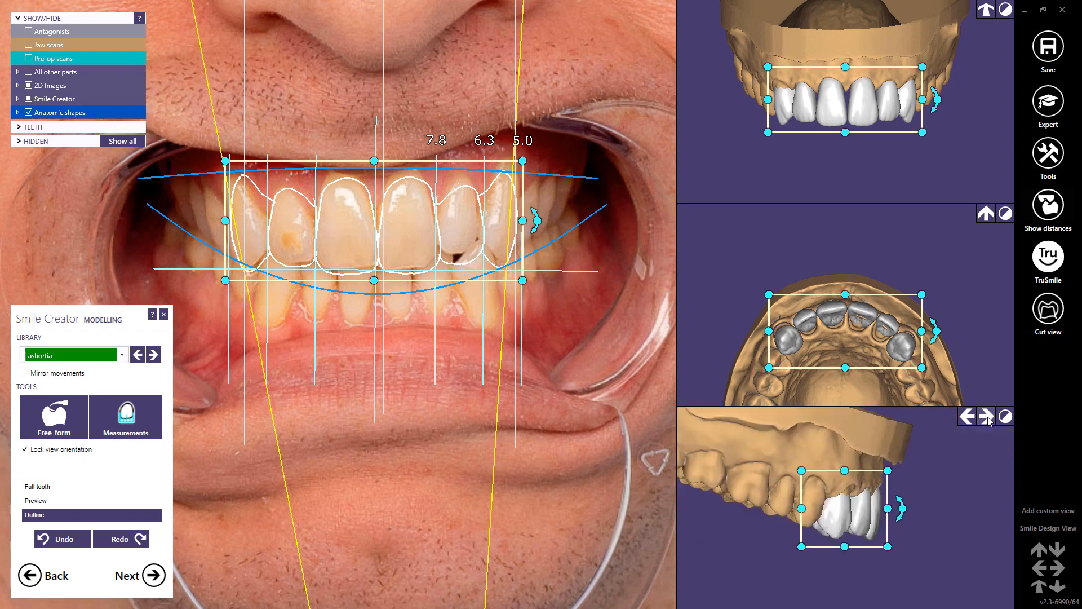
Select the two central incisors, then each lateral incisor, and nudge them into line along the arch in the occlusal view.
drag(867, 272, 830, 353)
drag(856, 319, 855, 319)
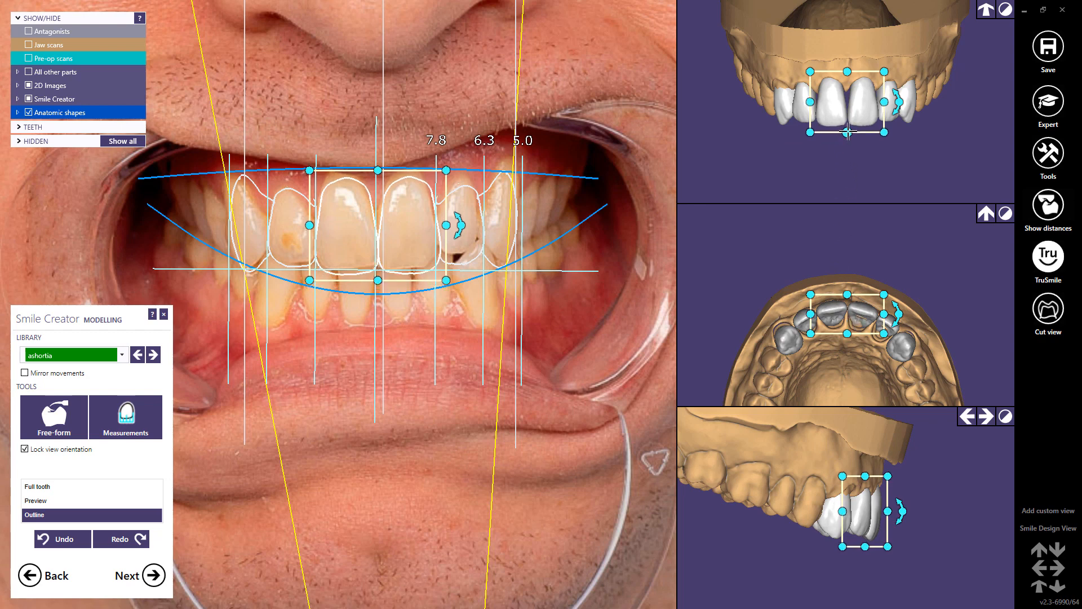
click(801, 321)
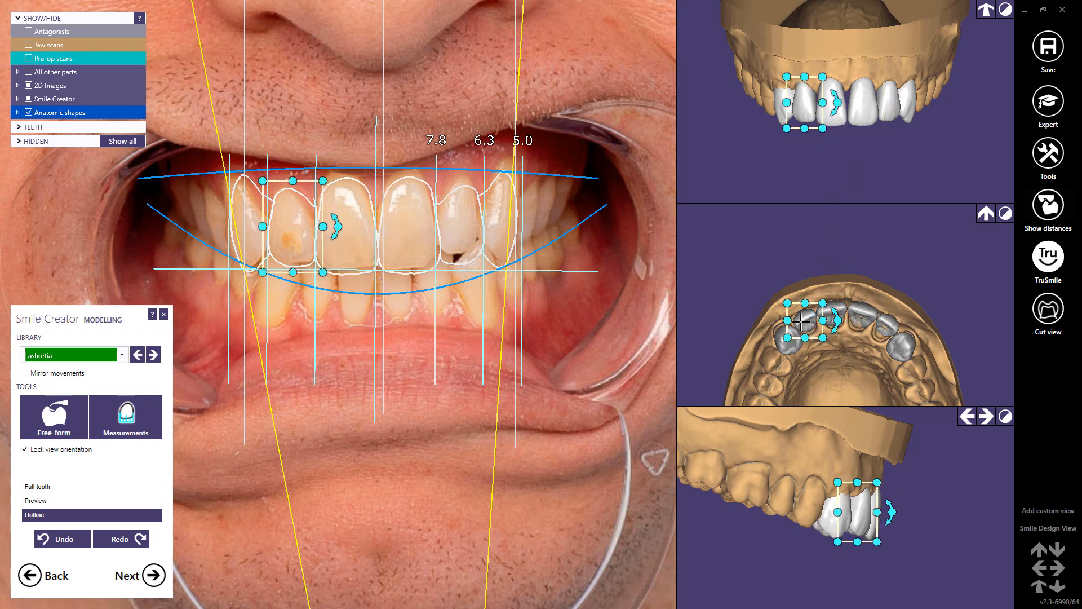
drag(800, 321, 802, 323)
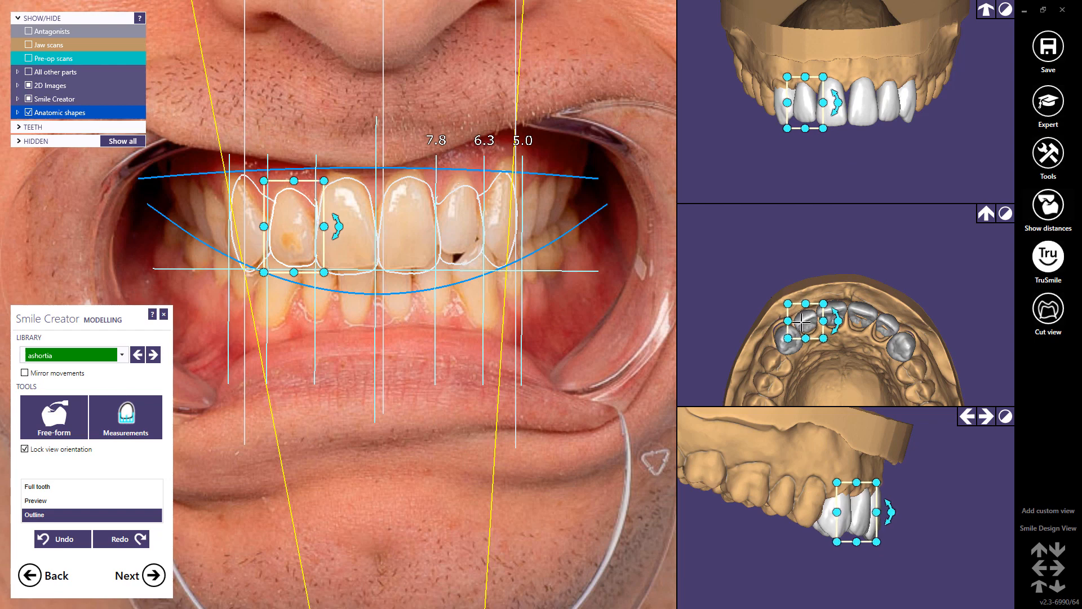
click(878, 330)
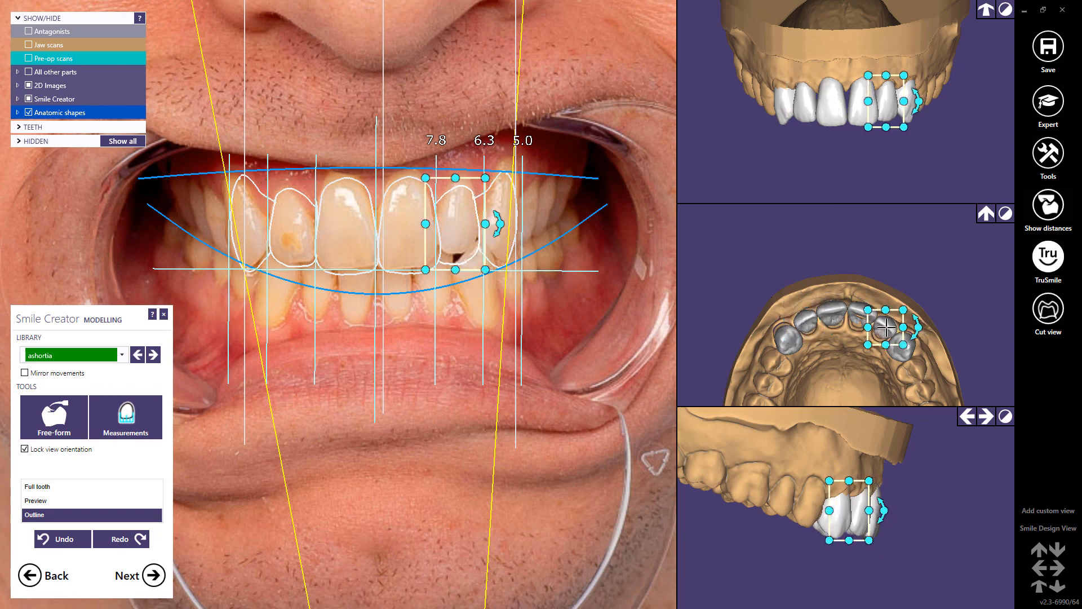
drag(886, 327, 887, 327)
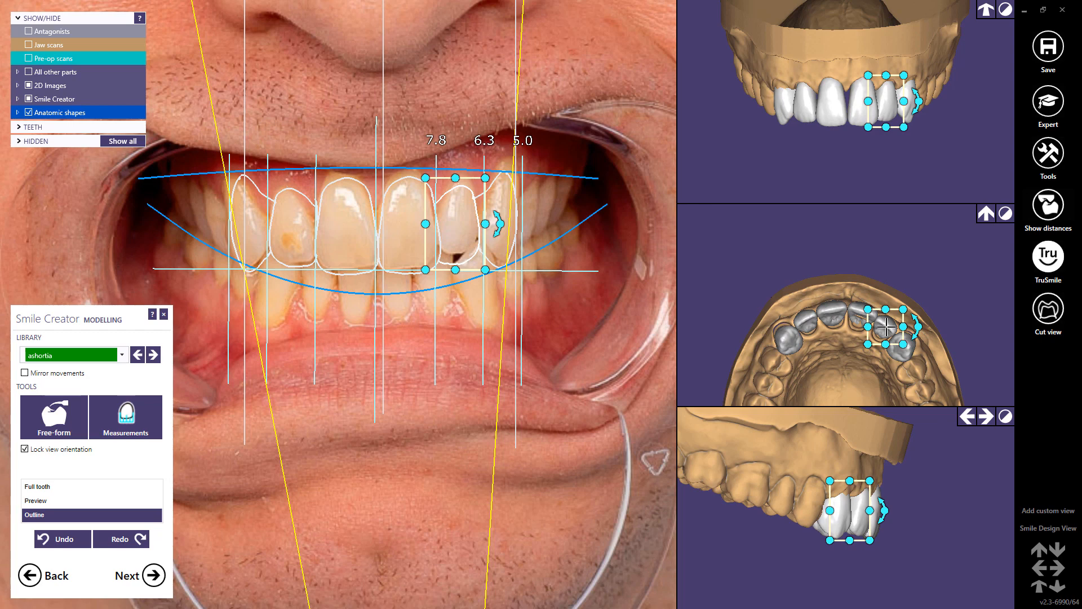
Enable mirrored movements and rotate and shift the patient's right canine outward so both canines follow the arch.
click(789, 338)
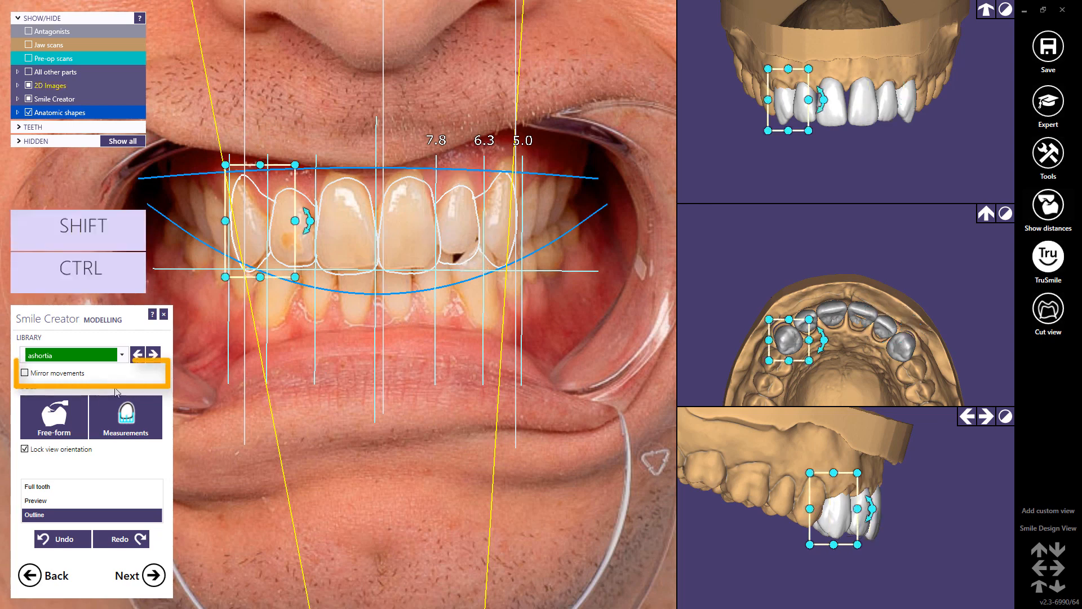
click(24, 373)
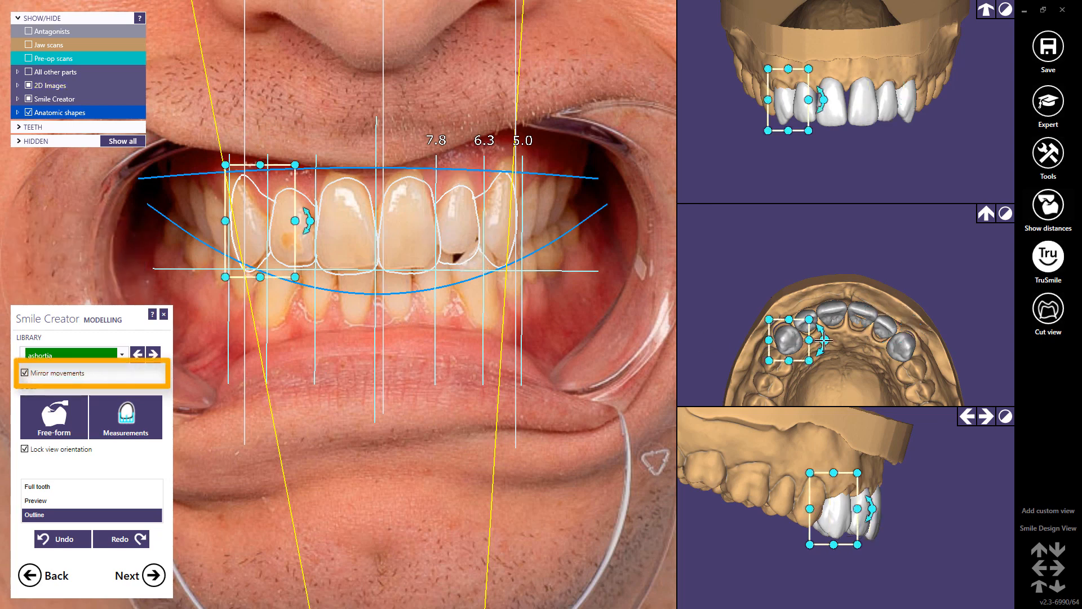
drag(822, 339, 783, 343)
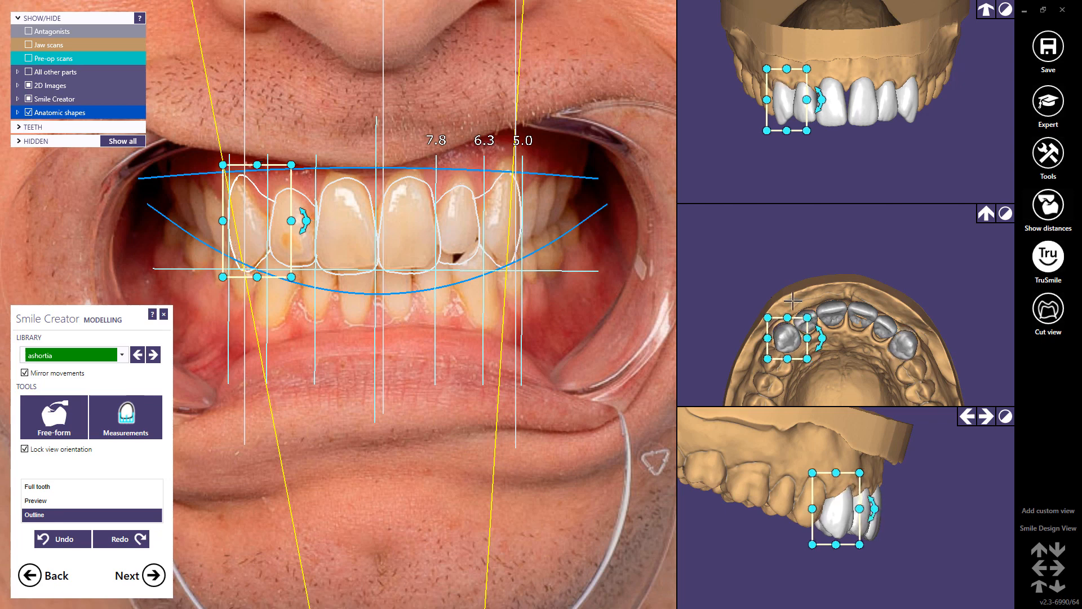
drag(783, 118, 818, 99)
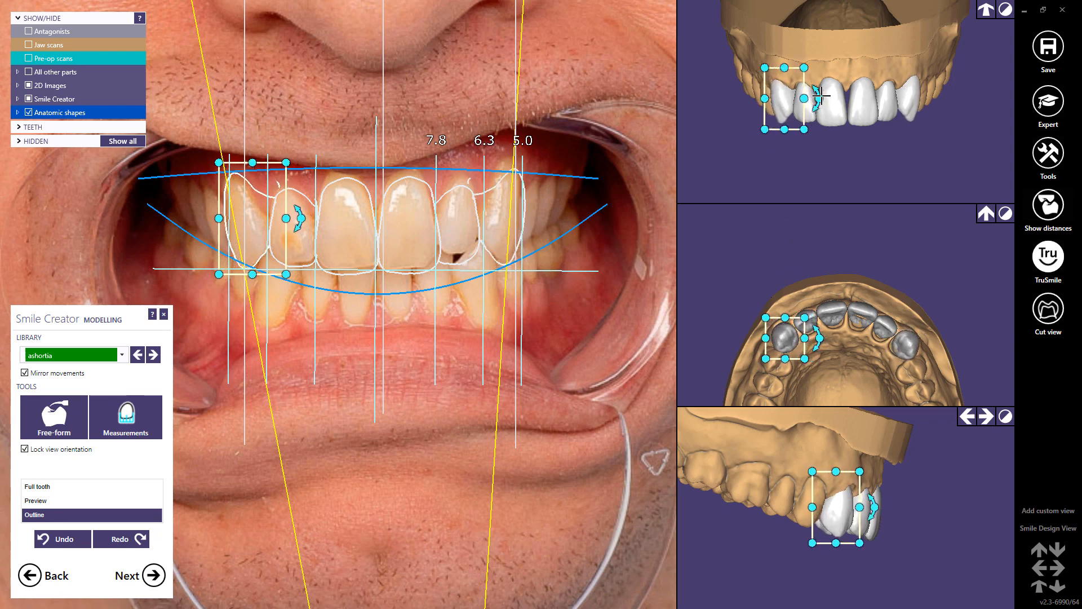
Shorten the patient's left lateral incisor, disable mirrored movements and resize that tooth individually to fit the photo and helper lines.
click(462, 242)
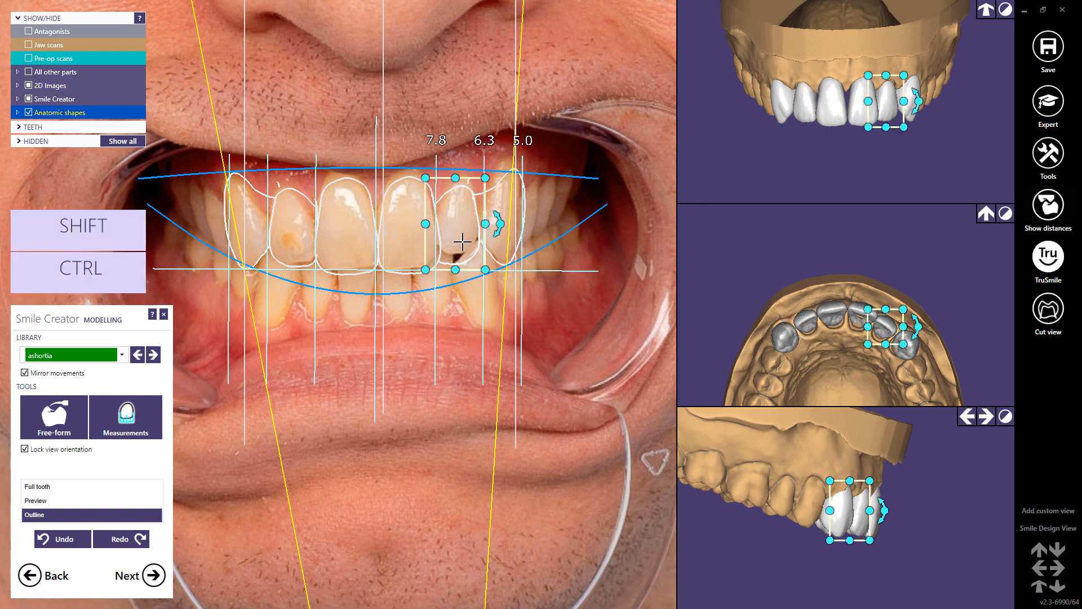
drag(456, 270, 456, 268)
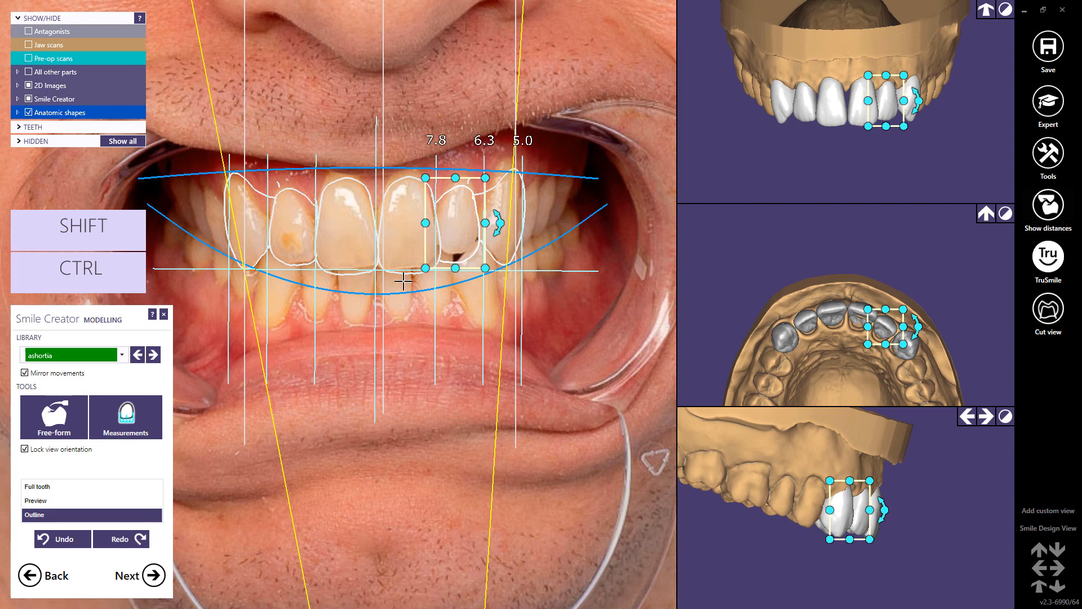
click(24, 372)
drag(485, 223, 486, 223)
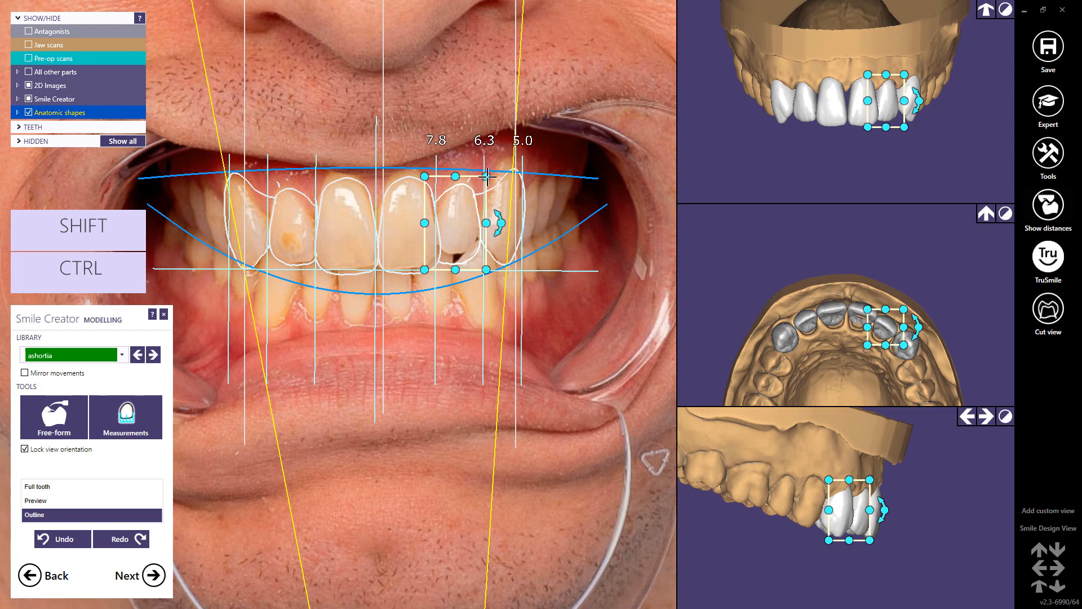
drag(486, 177, 457, 172)
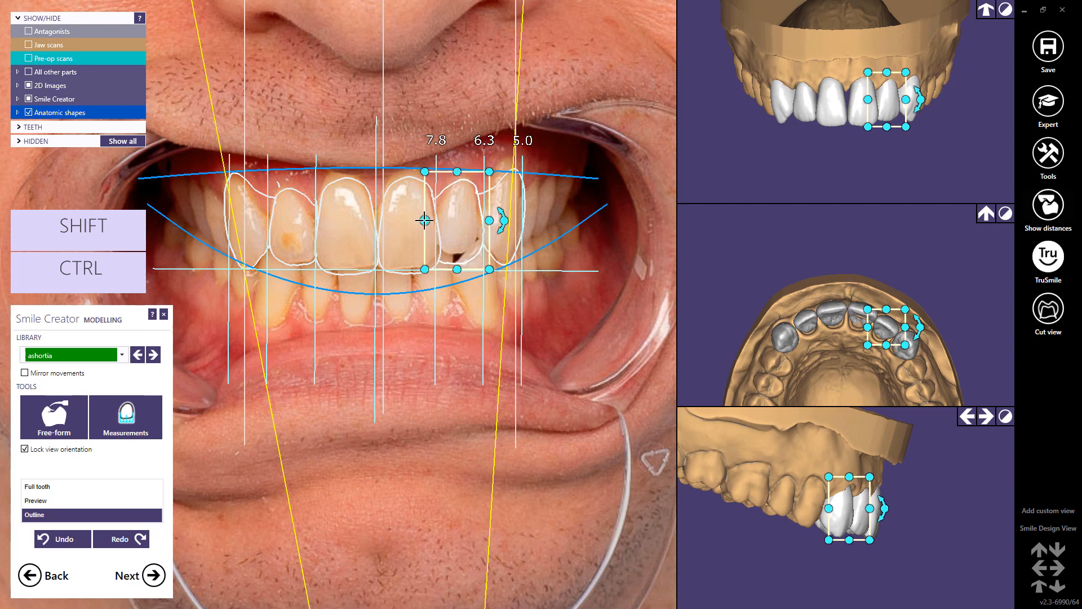
drag(425, 220, 427, 220)
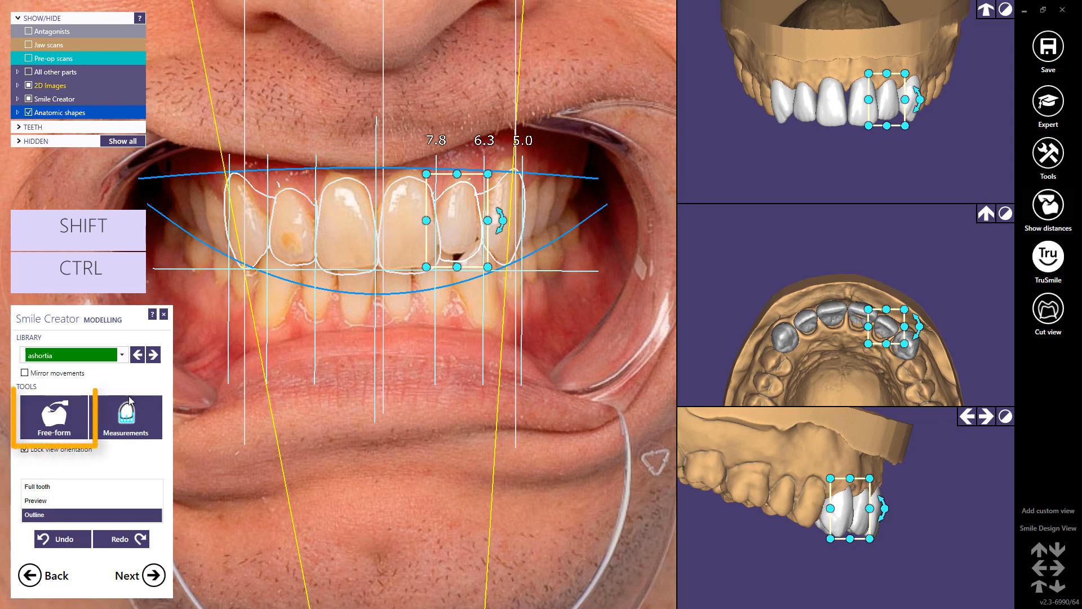
Free-form the front teeth by adjusting Tooth Parts near the gum line and scaling the patient's right central incisor with Entire Tooth, and accept.
click(54, 417)
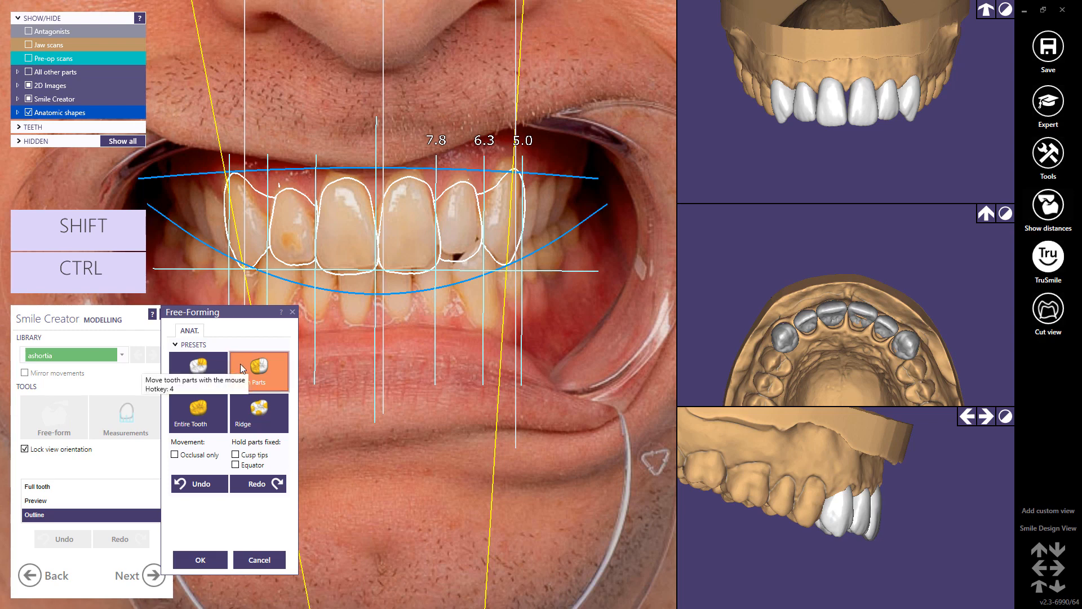
scroll(377, 246, up, 2)
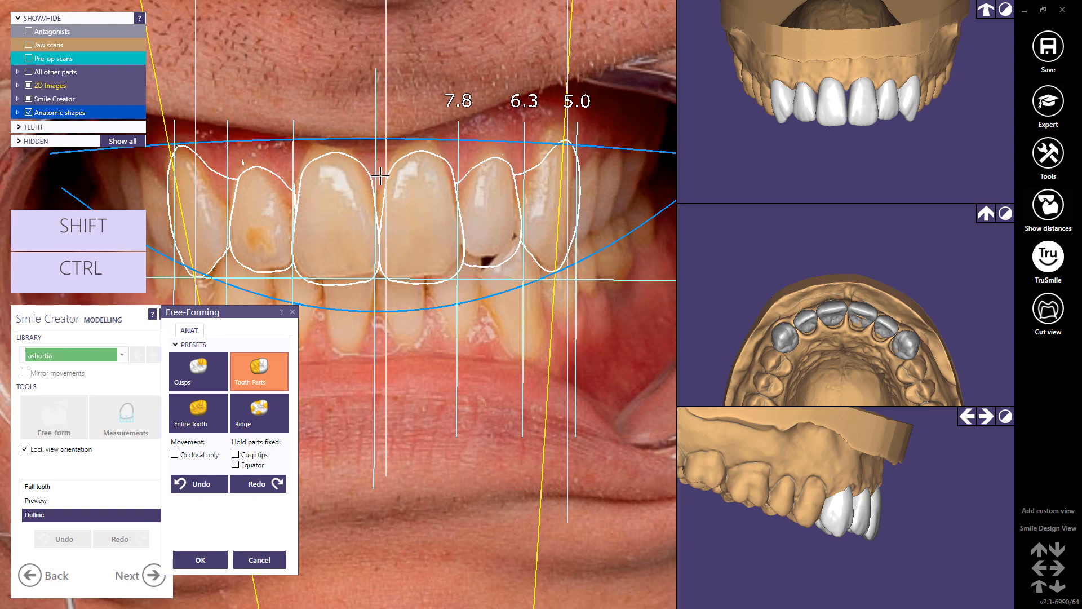
drag(388, 176, 384, 175)
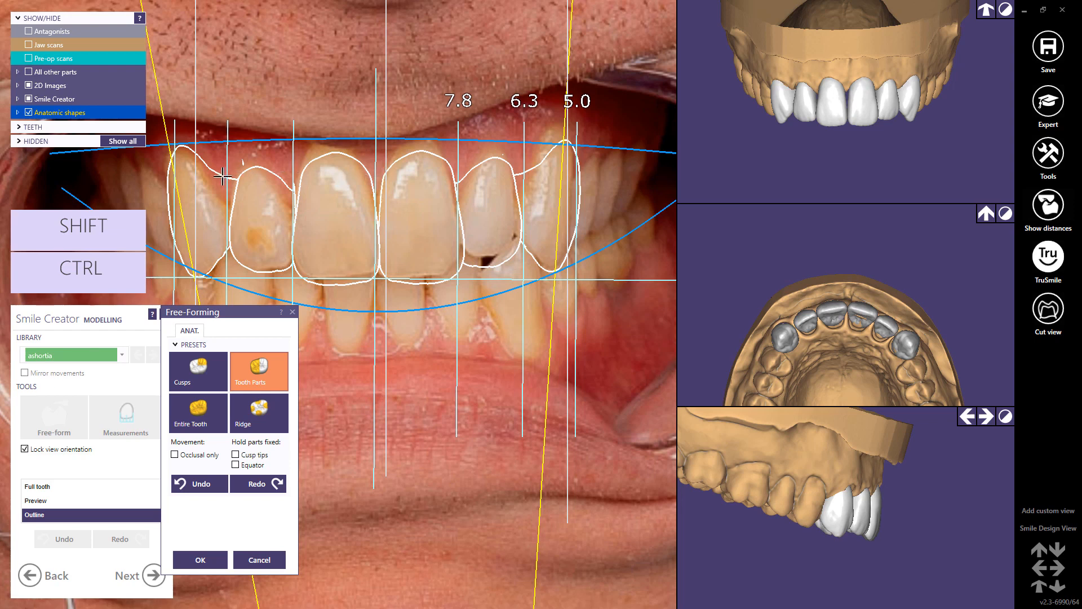
click(209, 401)
drag(343, 227, 341, 225)
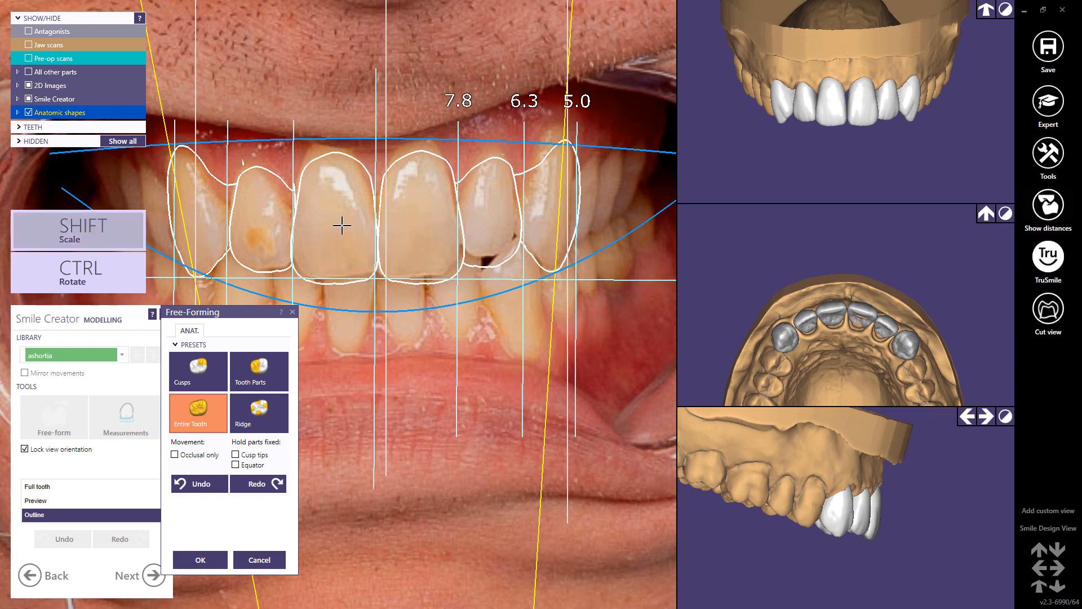
mouse_move(343, 225)
shift+mouse_down()
mouse_move(347, 236)
mouse_move(341, 224)
mouse_move(352, 222)
mouse_move(337, 228)
shift+mouse_up()
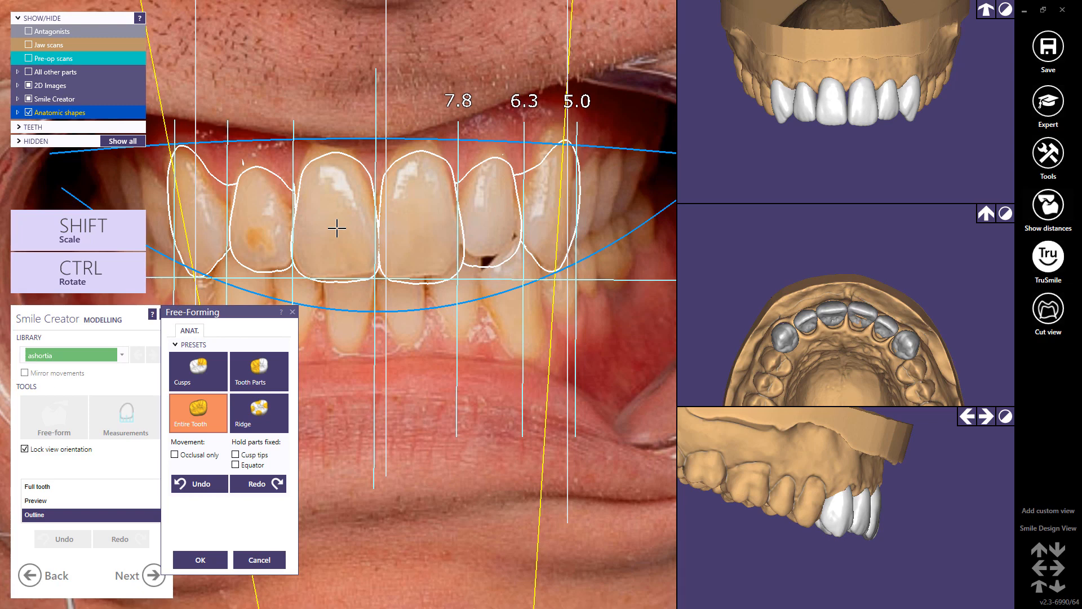
click(201, 559)
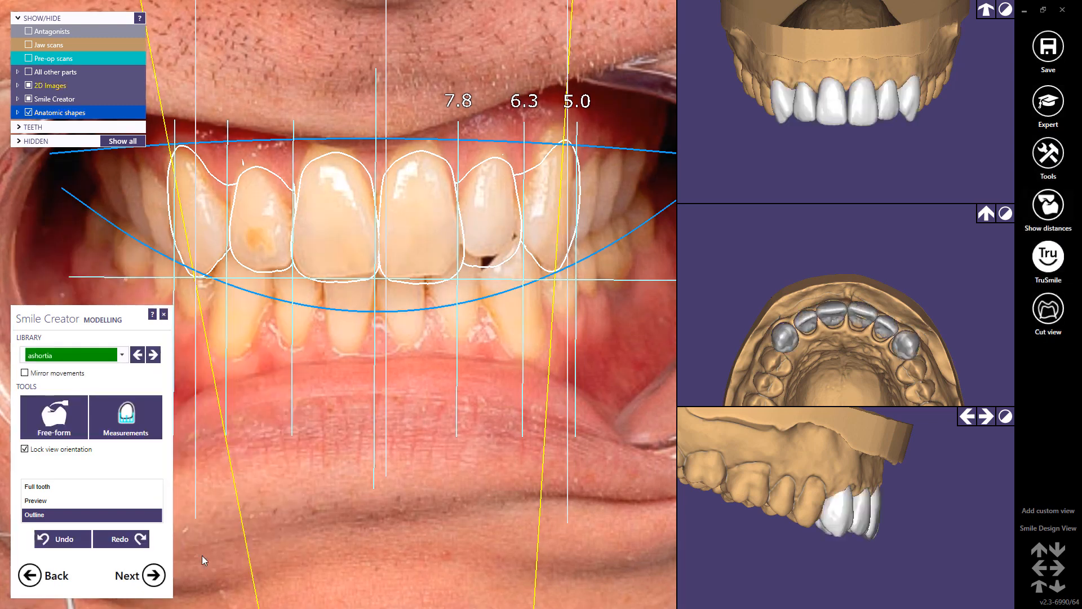
Check the width and length measurements of the patient's left central incisor and hide the measurements again.
click(125, 417)
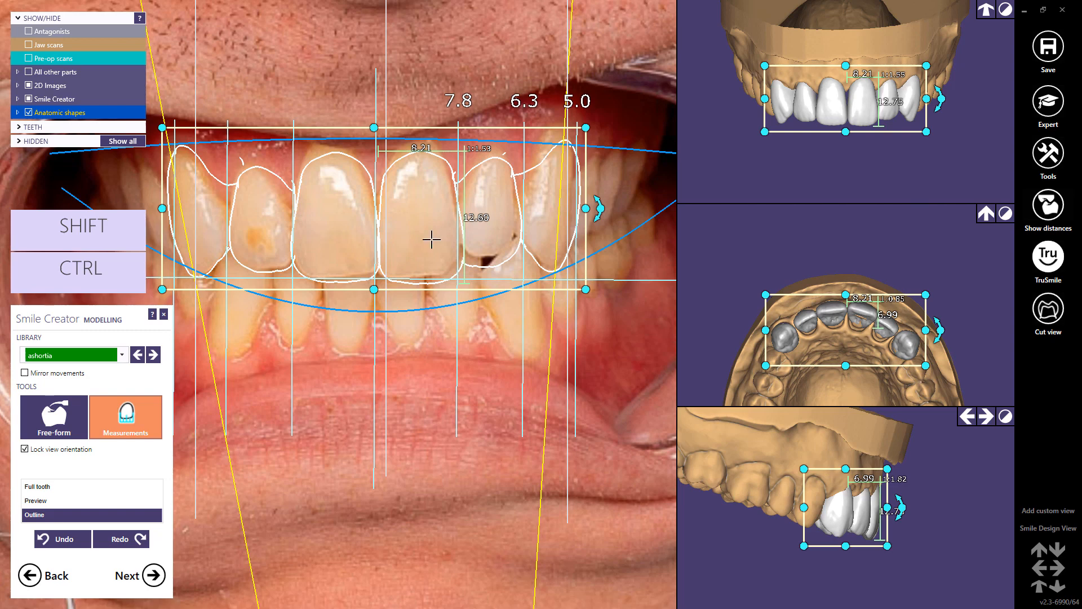
click(136, 423)
click(264, 360)
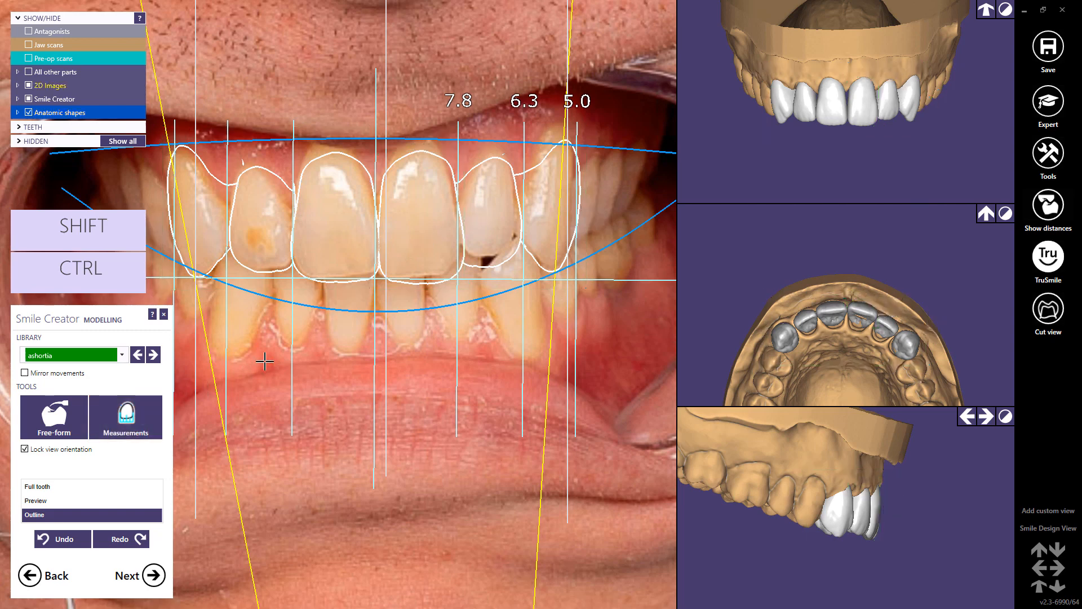
Switch the tooth display to Preview and make patient_smile.jpg semi-transparent over the retracted photo.
click(36, 501)
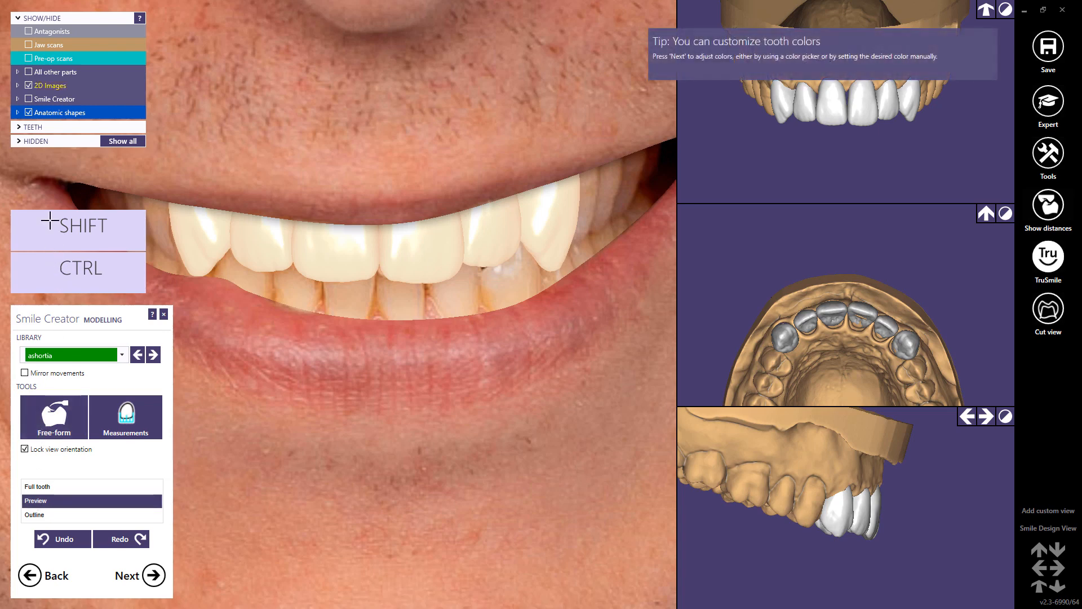
click(17, 85)
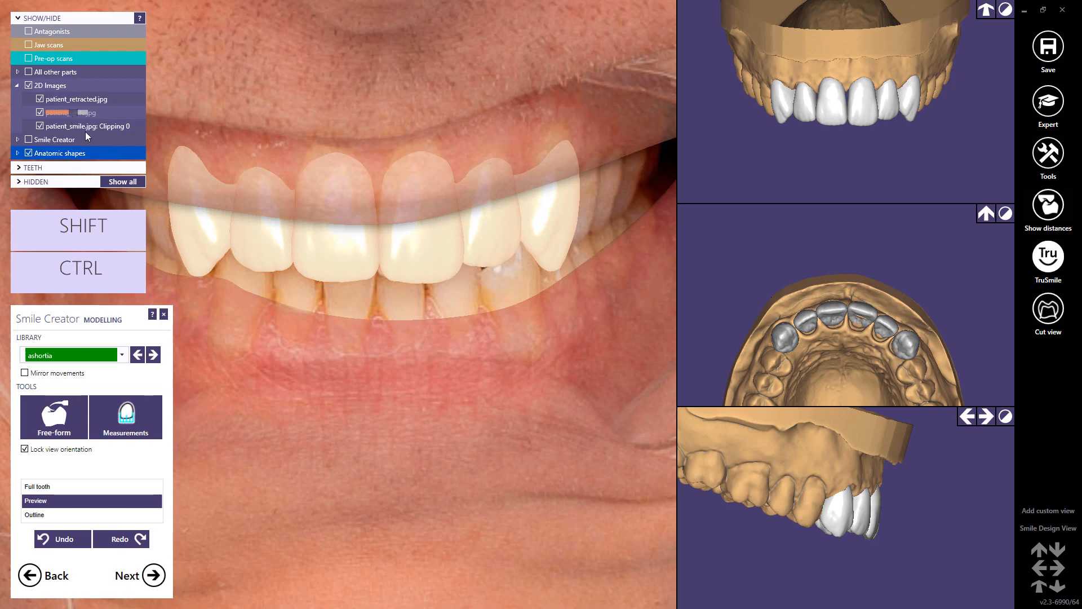
scroll(328, 279, down, 2)
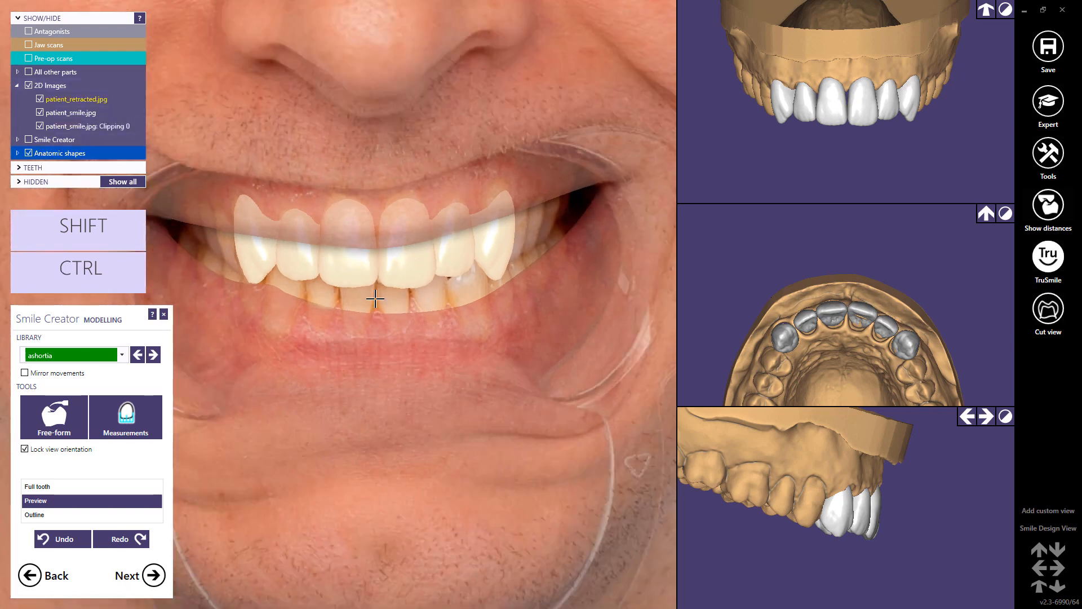
Free-form the canines with Tooth Parts and Entire Tooth, lengthen both central incisors slightly with Entire Tooth, and accept.
click(70, 417)
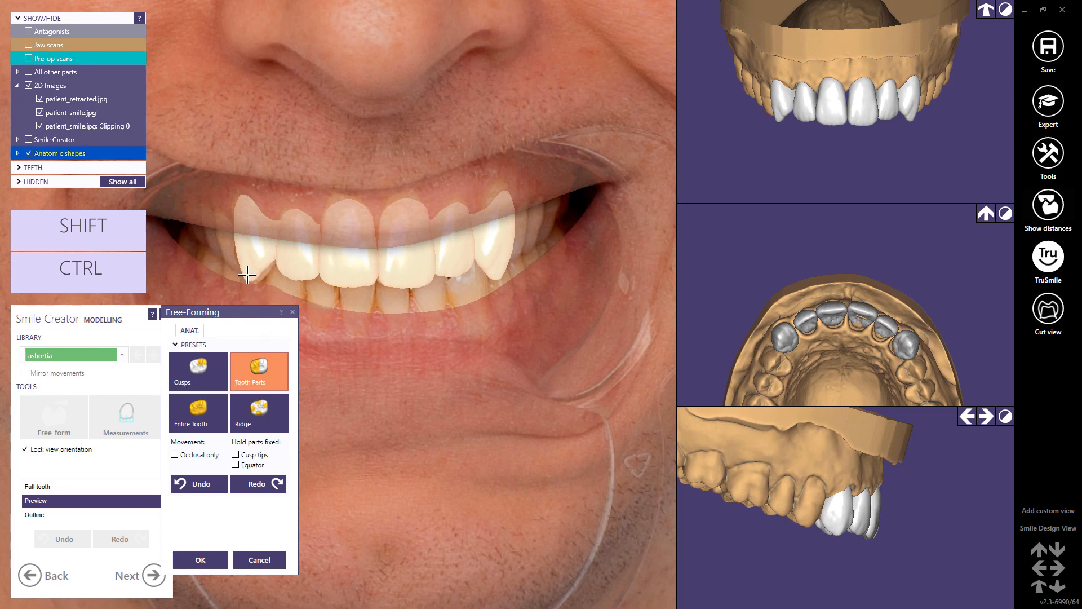
drag(246, 275, 253, 279)
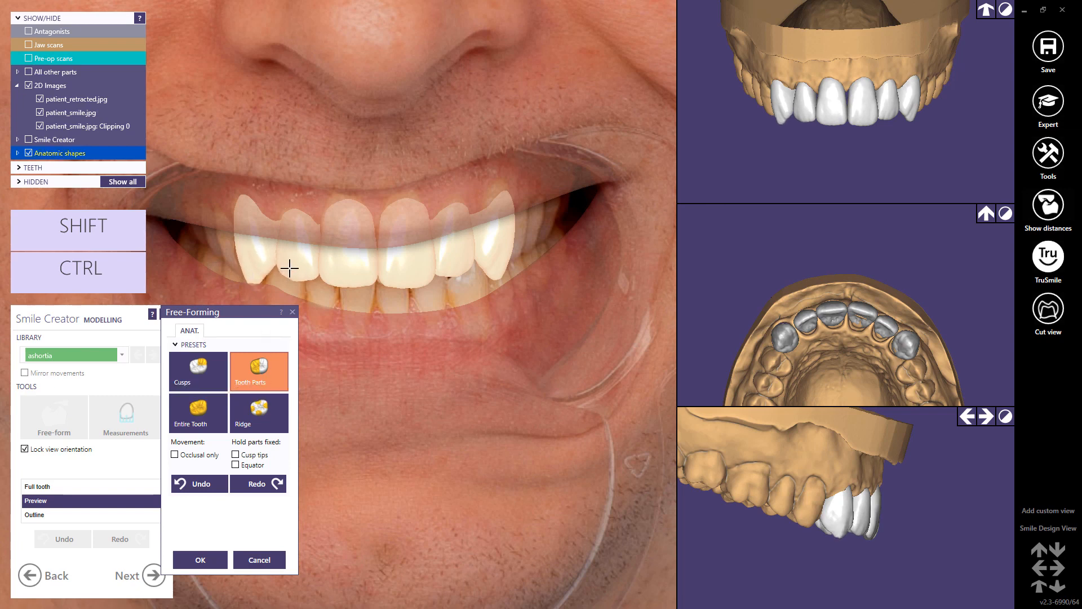
click(202, 414)
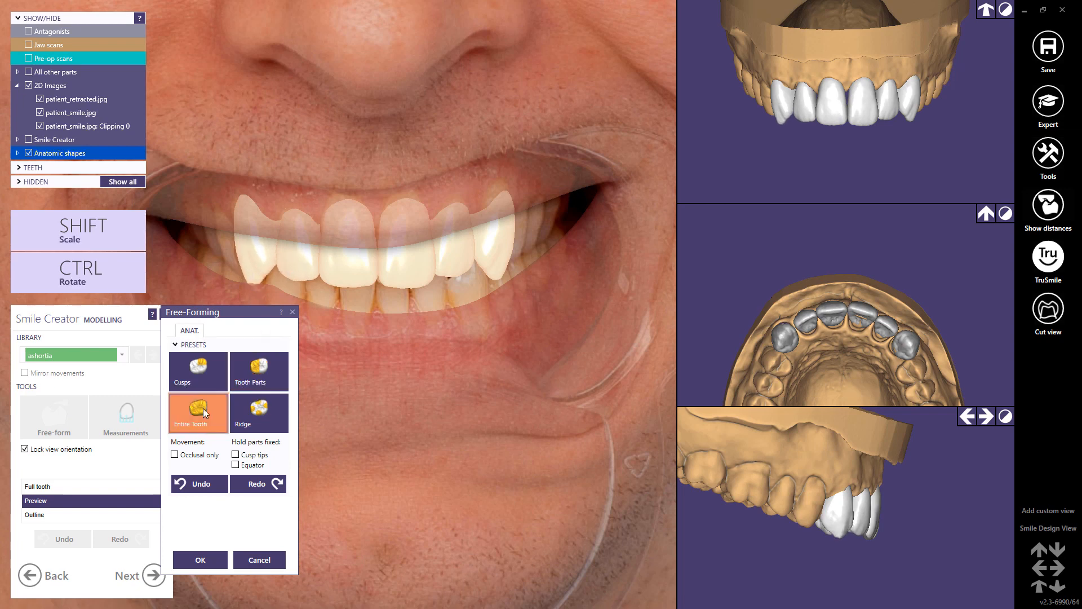
drag(246, 252, 242, 252)
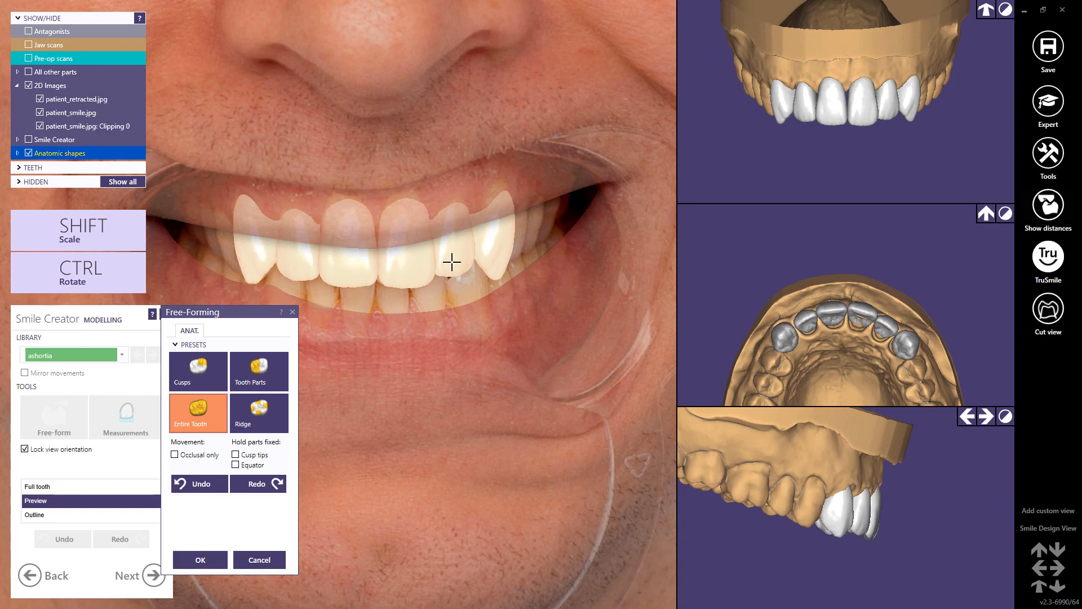
drag(483, 265, 492, 271)
drag(363, 282, 393, 281)
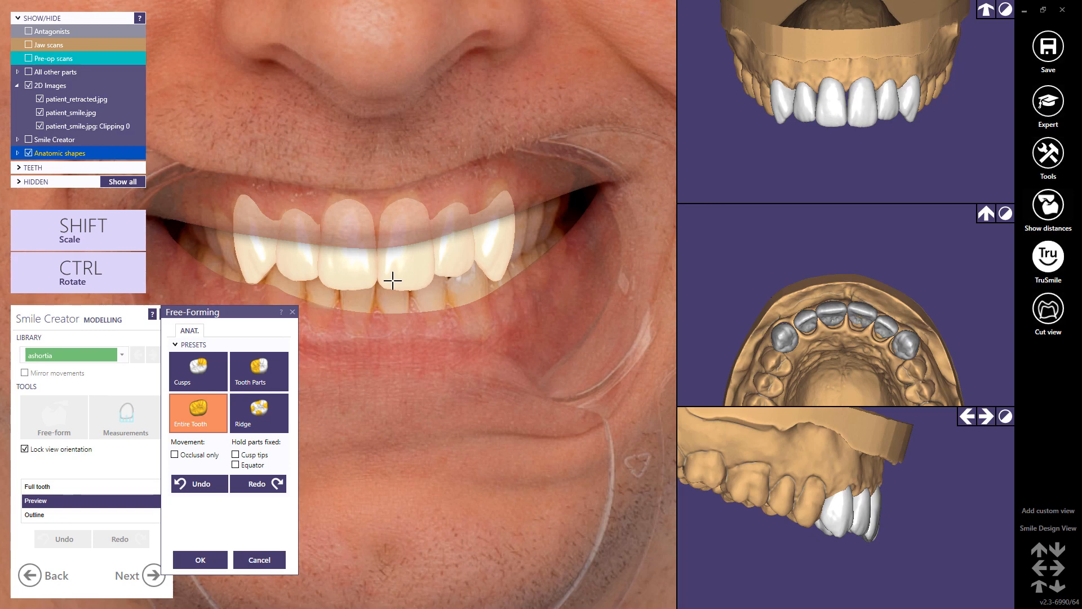
click(198, 371)
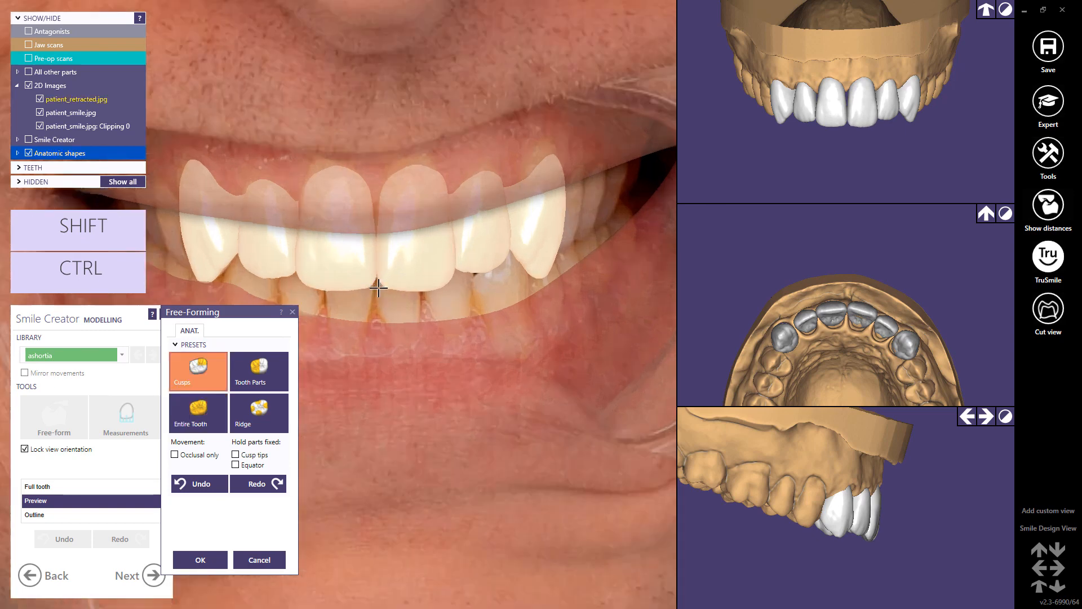
scroll(374, 285, up, 2)
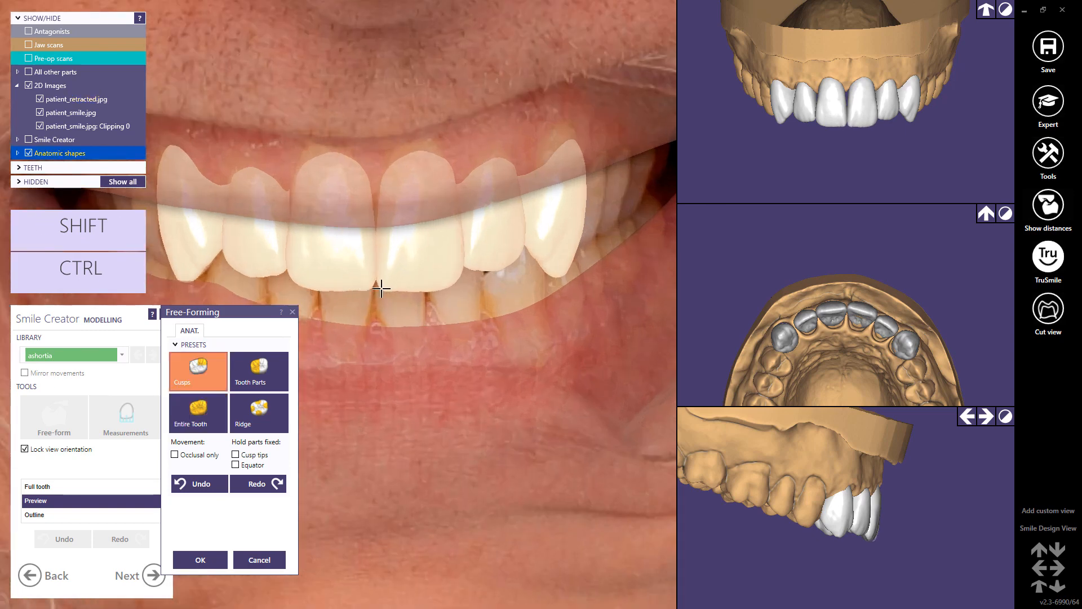
click(200, 559)
Compare the Full tooth and Preview displays of the library teeth against the photo, ending on Preview.
click(63, 488)
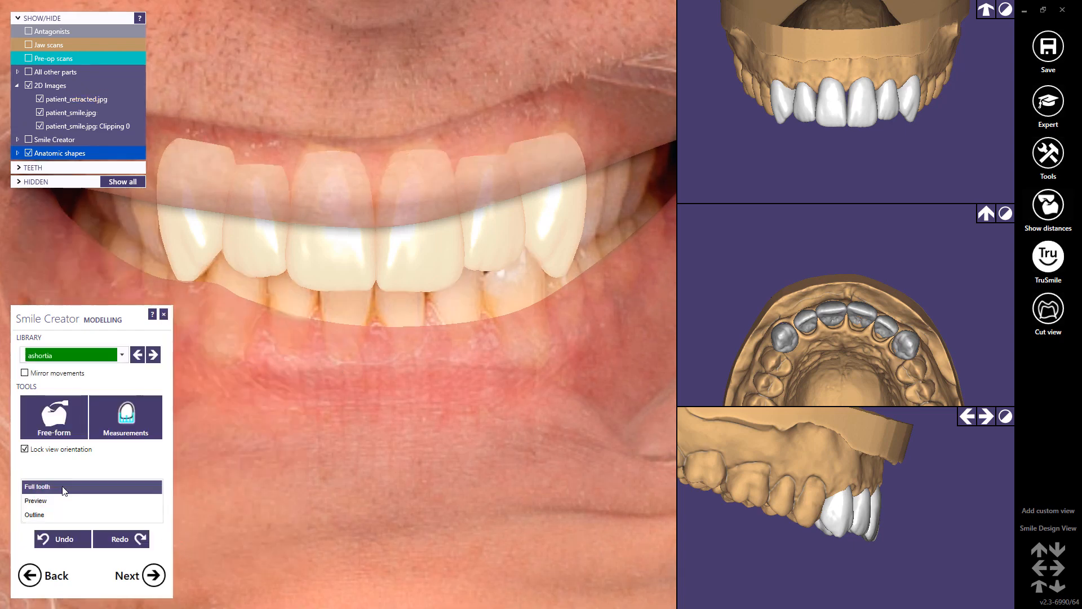
click(55, 499)
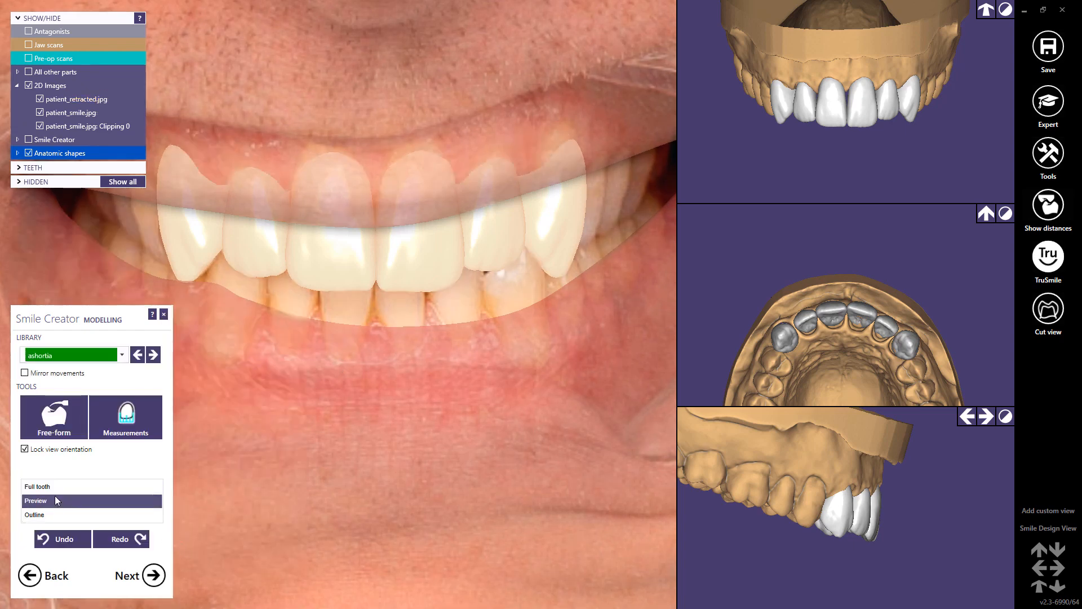
click(56, 488)
click(57, 501)
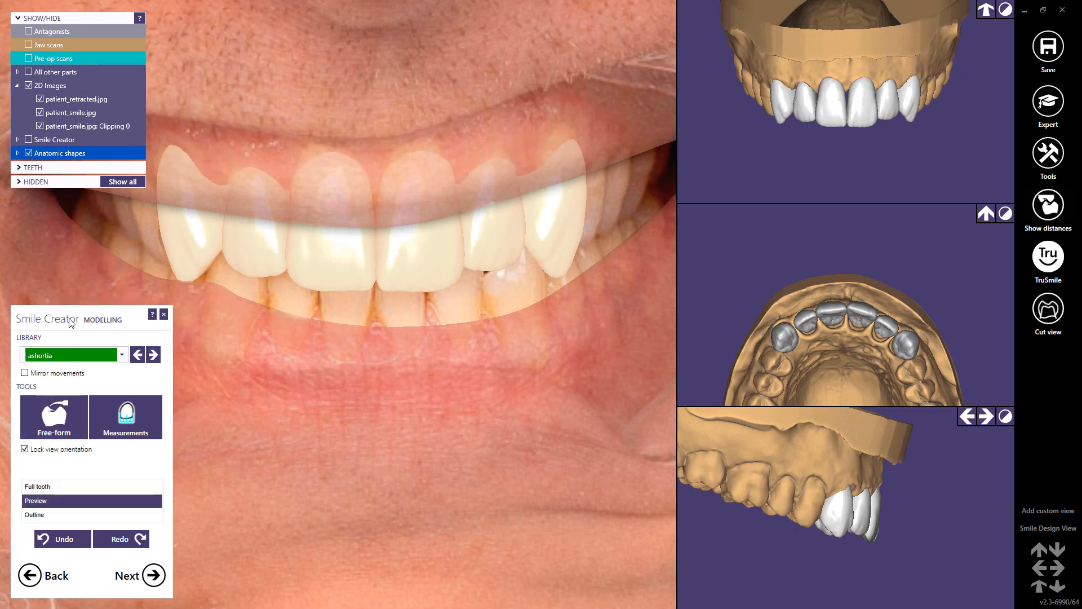
Make patient_smile.jpg fully opaque over the retracted photo and continue to the Smile Creator preview stage.
click(72, 115)
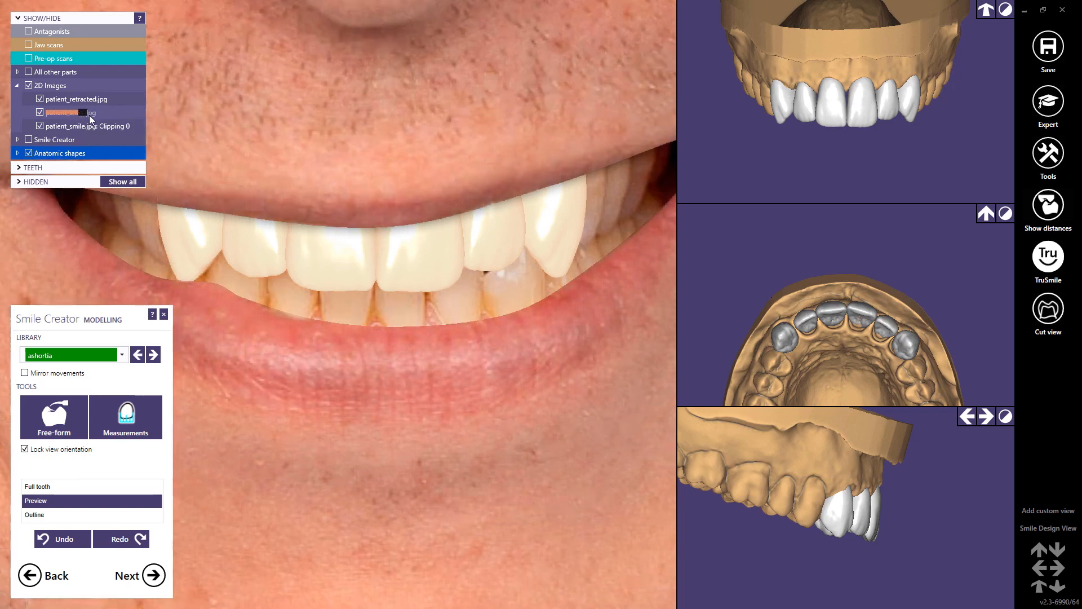
scroll(368, 322, down, 2)
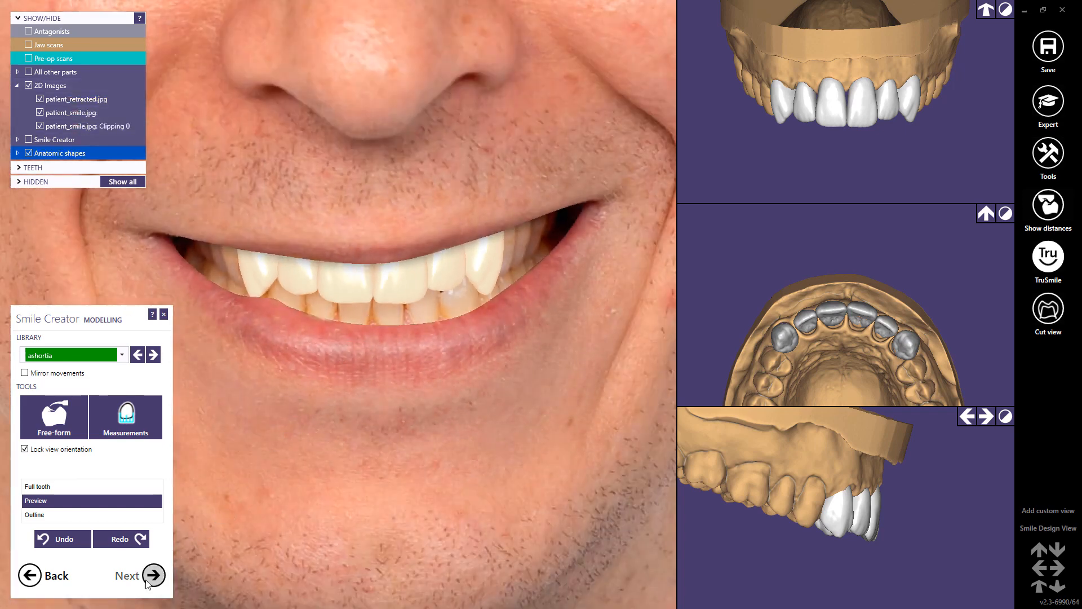
click(149, 575)
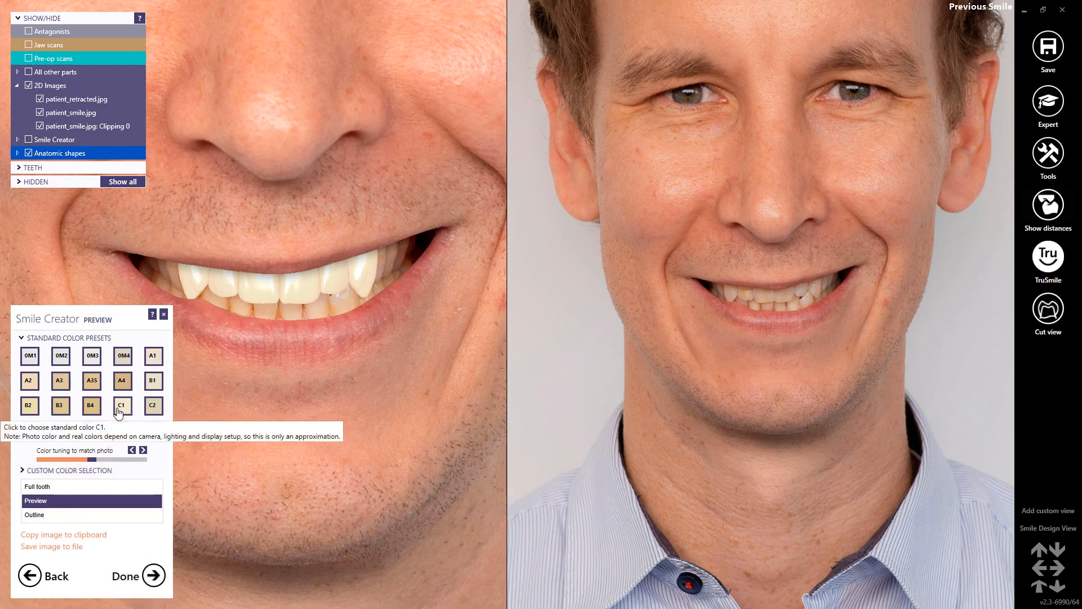
Try the standard color presets B3, D2 and D3 and tune the tooth color to match the photo.
click(59, 408)
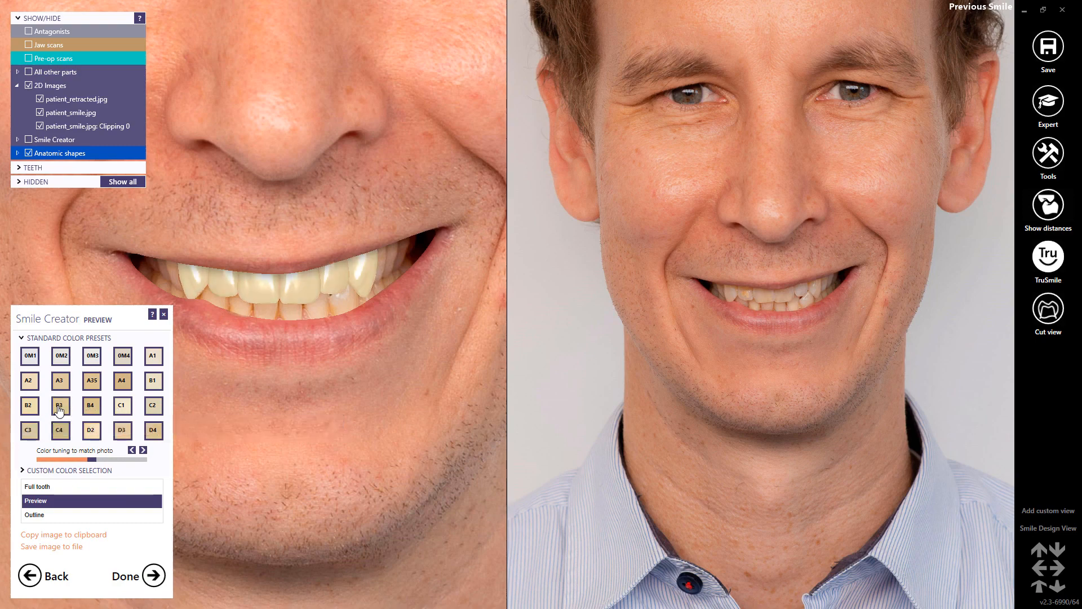
click(89, 431)
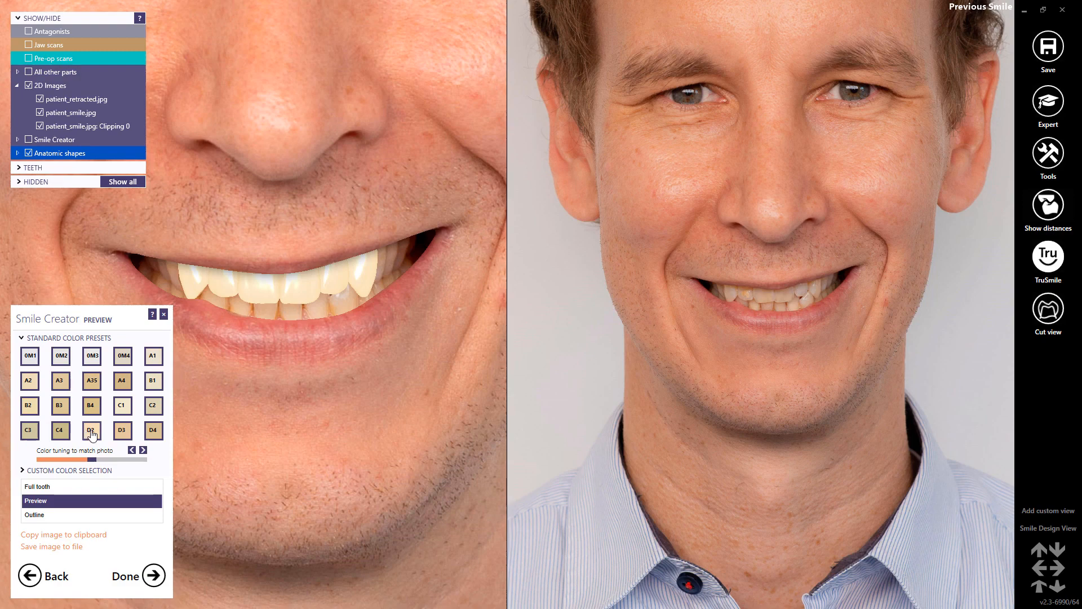
click(120, 437)
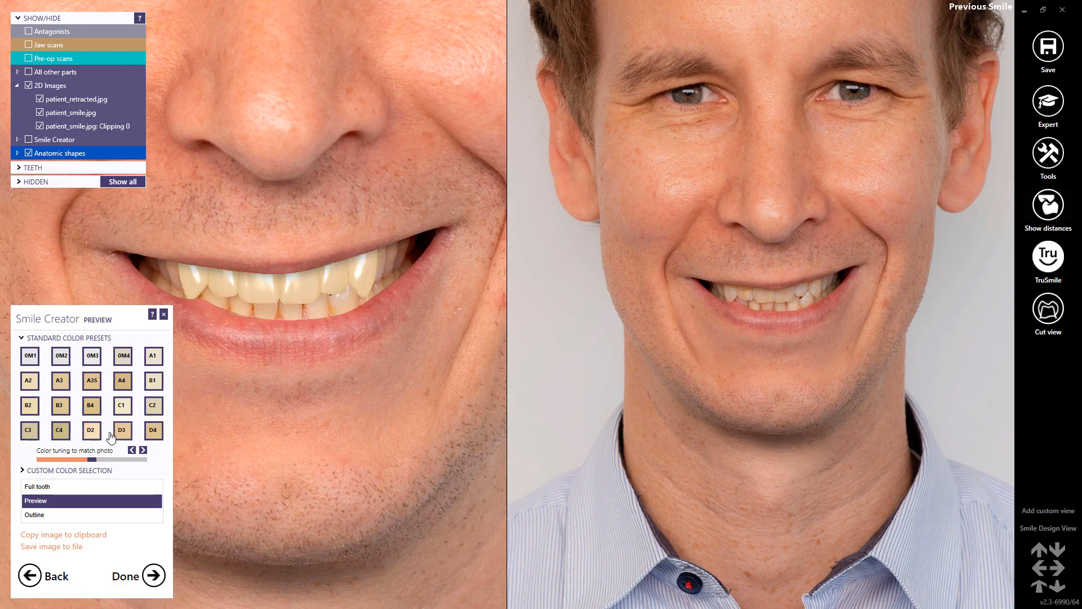
click(105, 434)
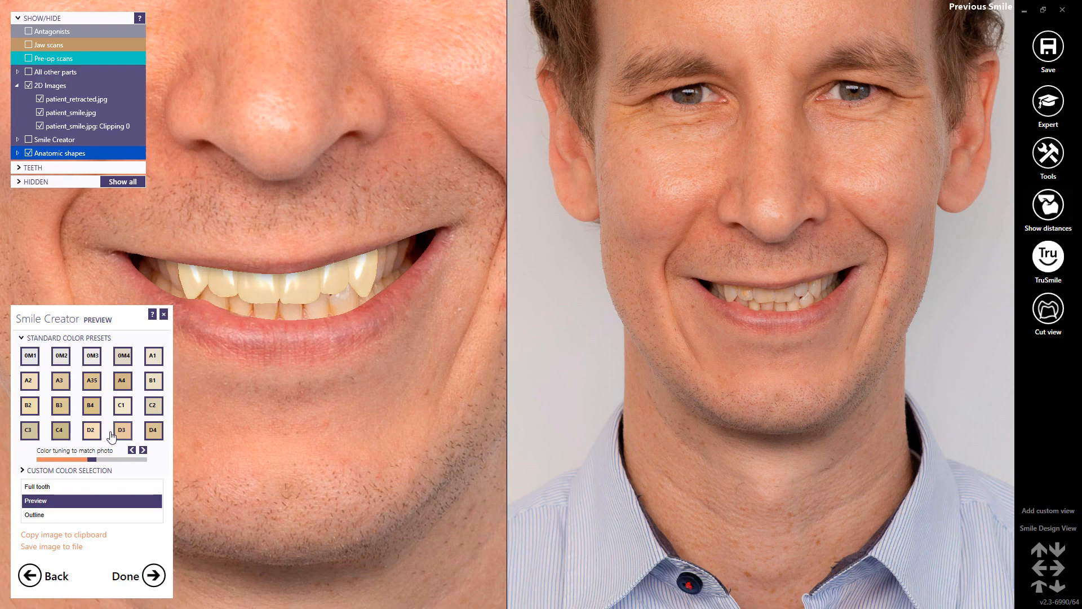
drag(94, 463, 81, 463)
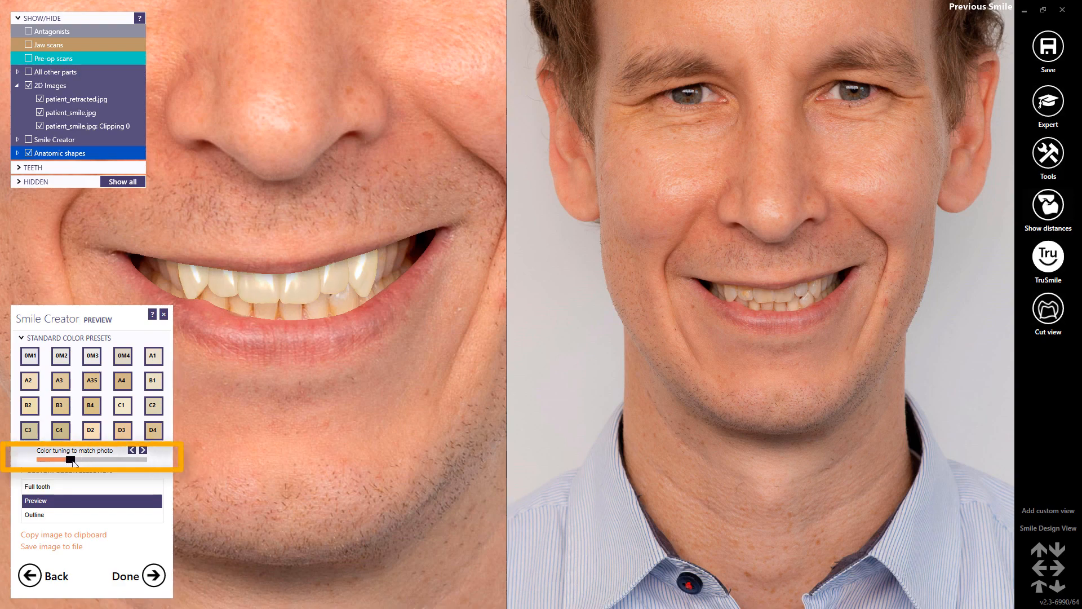
drag(111, 461, 87, 463)
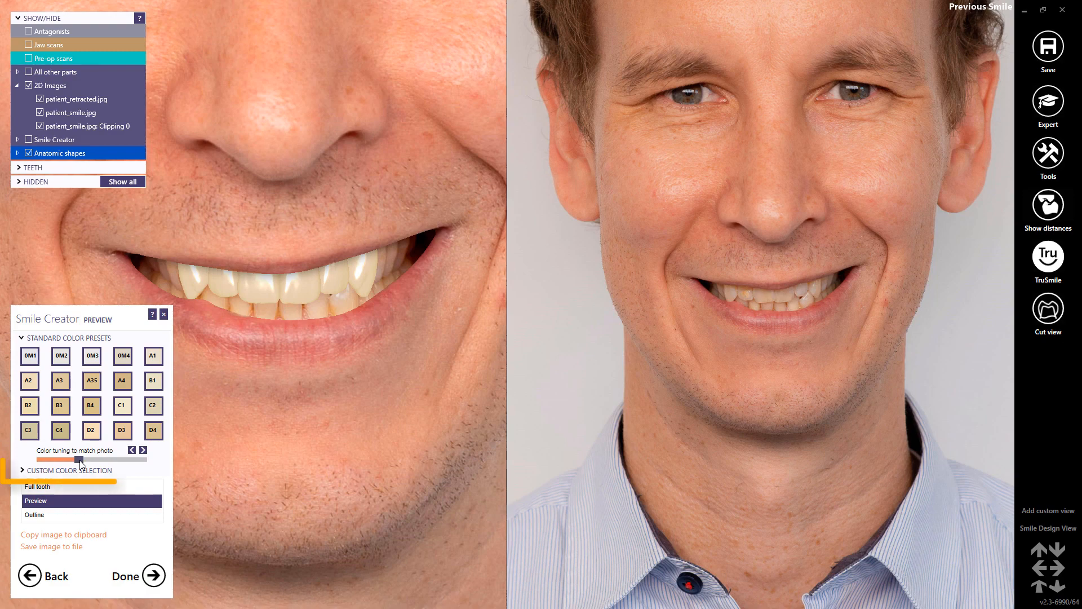
Use the custom color selection to sample the tooth base color from a natural lower tooth in the smile photo.
click(79, 470)
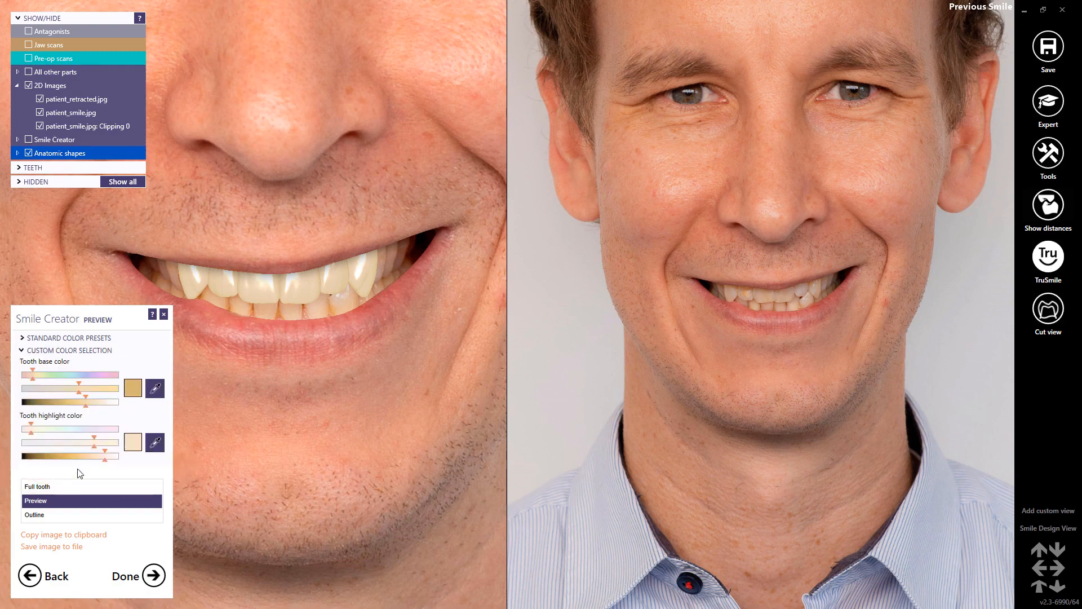
click(154, 386)
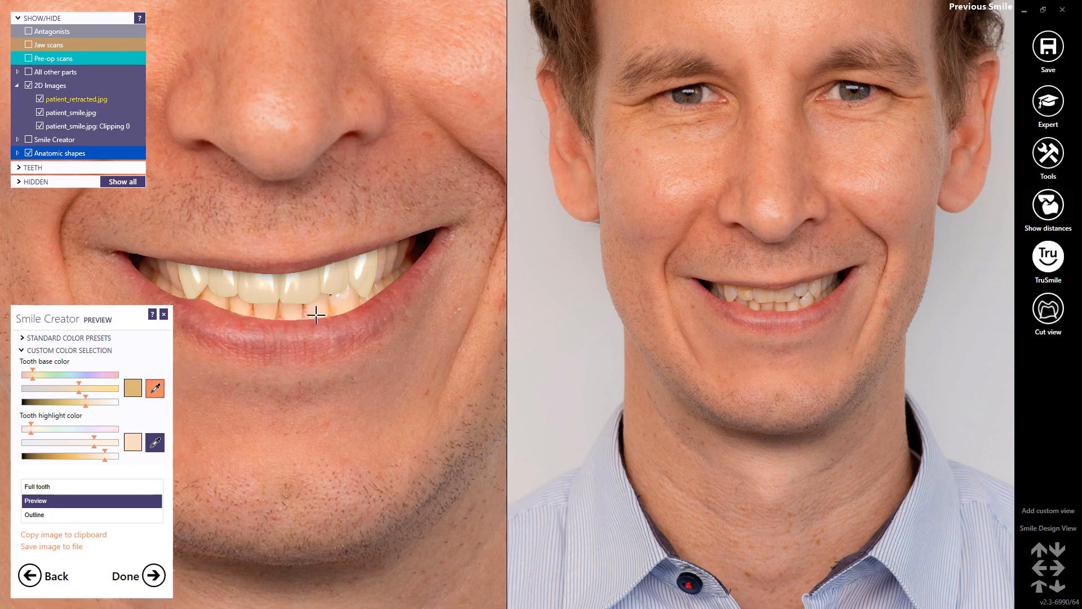
click(331, 308)
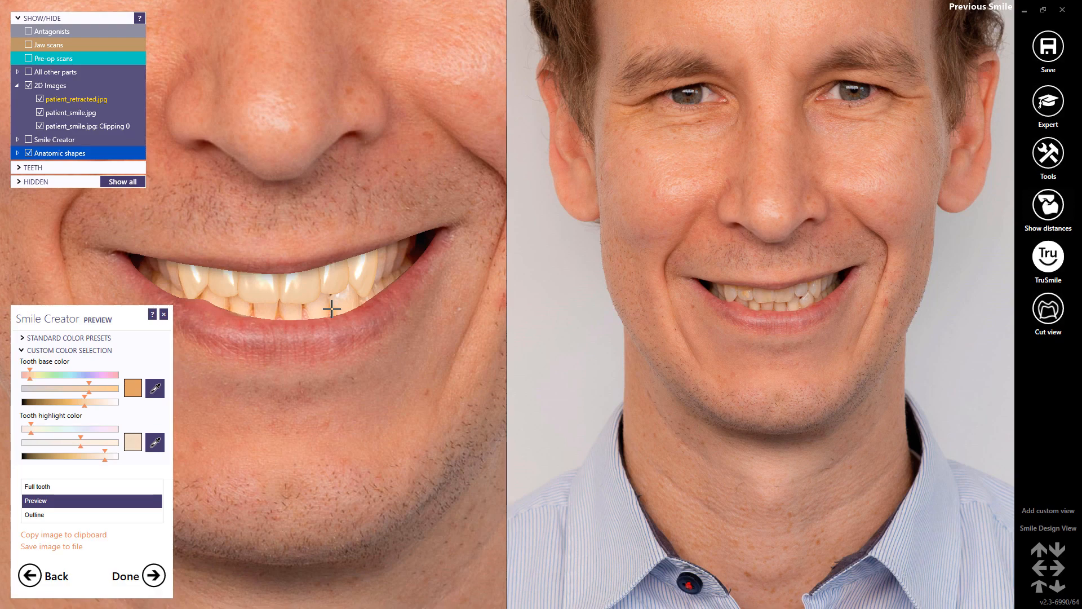
click(332, 308)
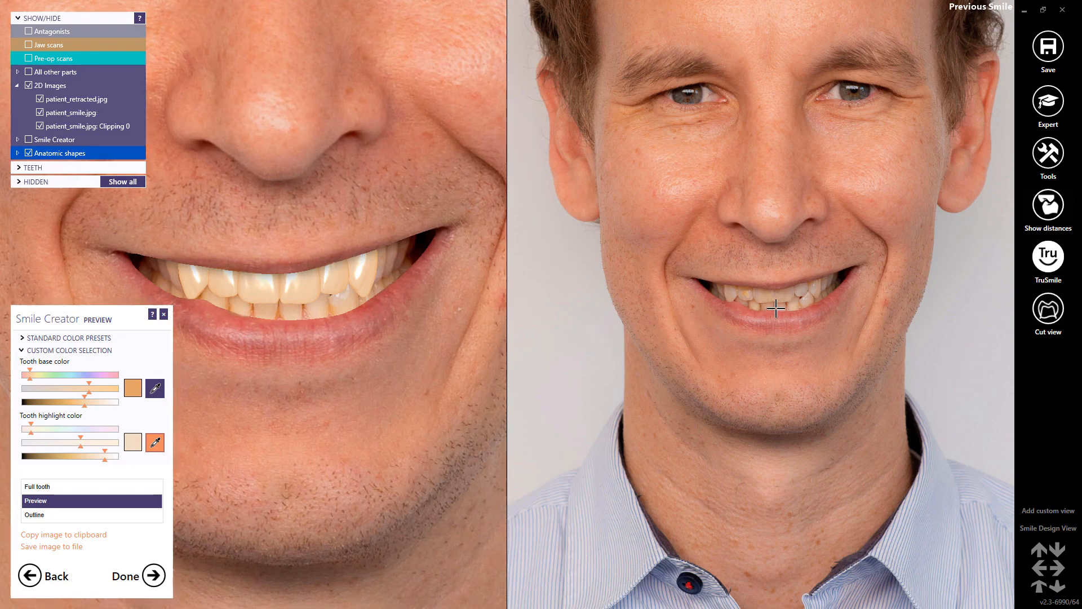
Sample the tooth highlight color from a tooth in the previous smile photo, then raise its saturation and slightly lower its brightness.
scroll(773, 307, up, 5)
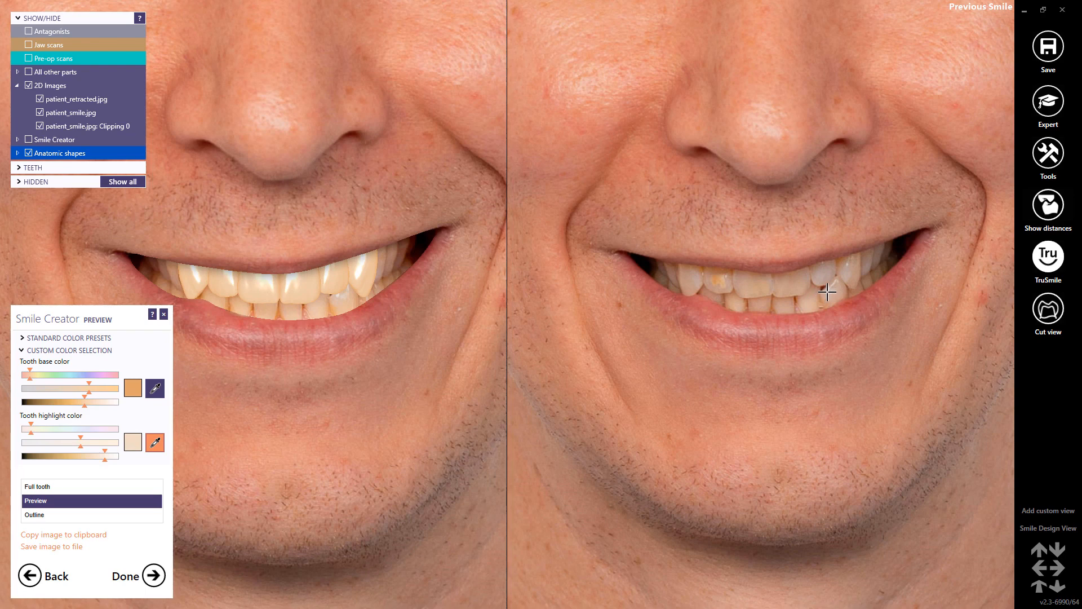
click(828, 291)
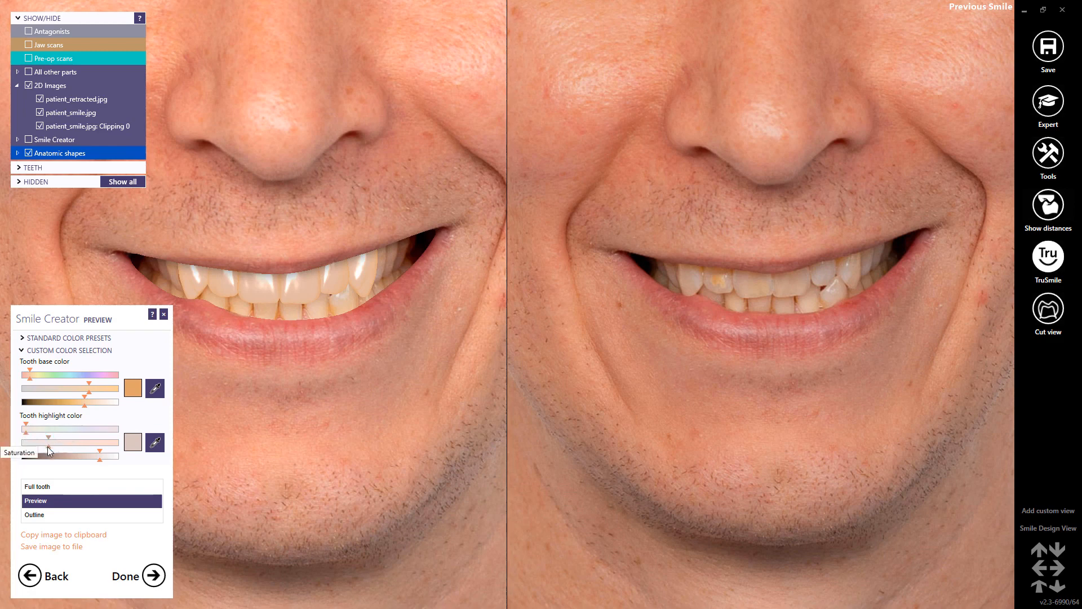
drag(47, 447, 62, 452)
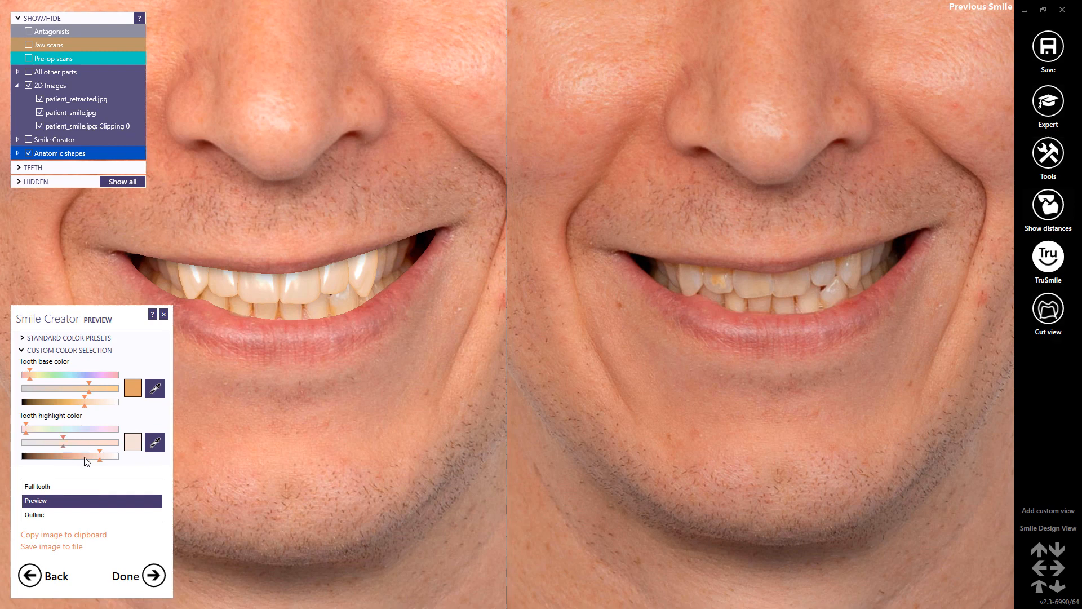
drag(100, 460, 96, 466)
Compare the new smile with the previous one and inspect the design with the Magic Lantern tool.
scroll(275, 336, down, 3)
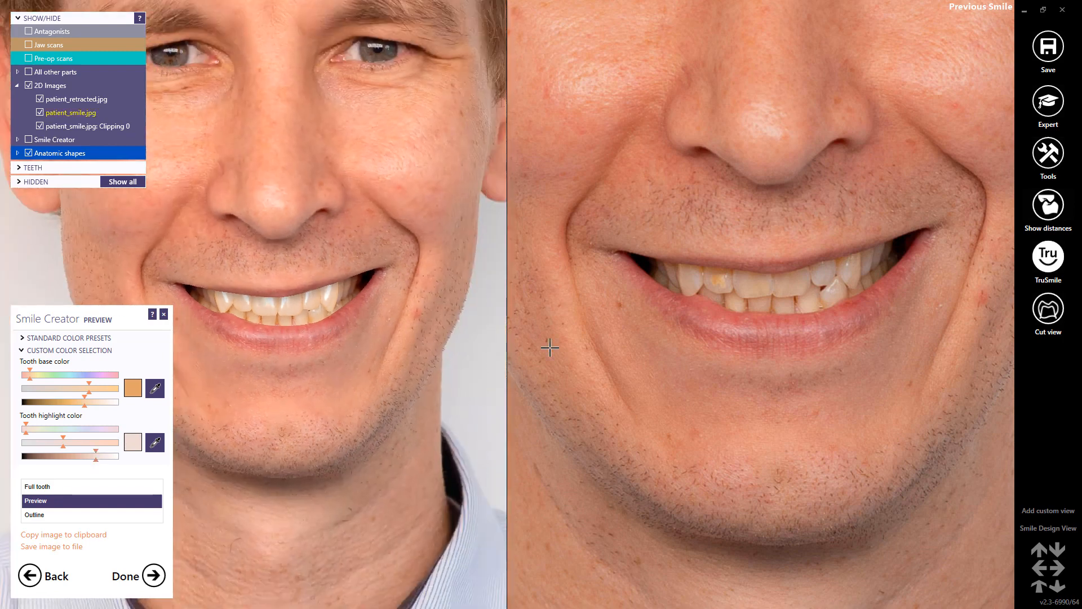
scroll(770, 333, down, 2)
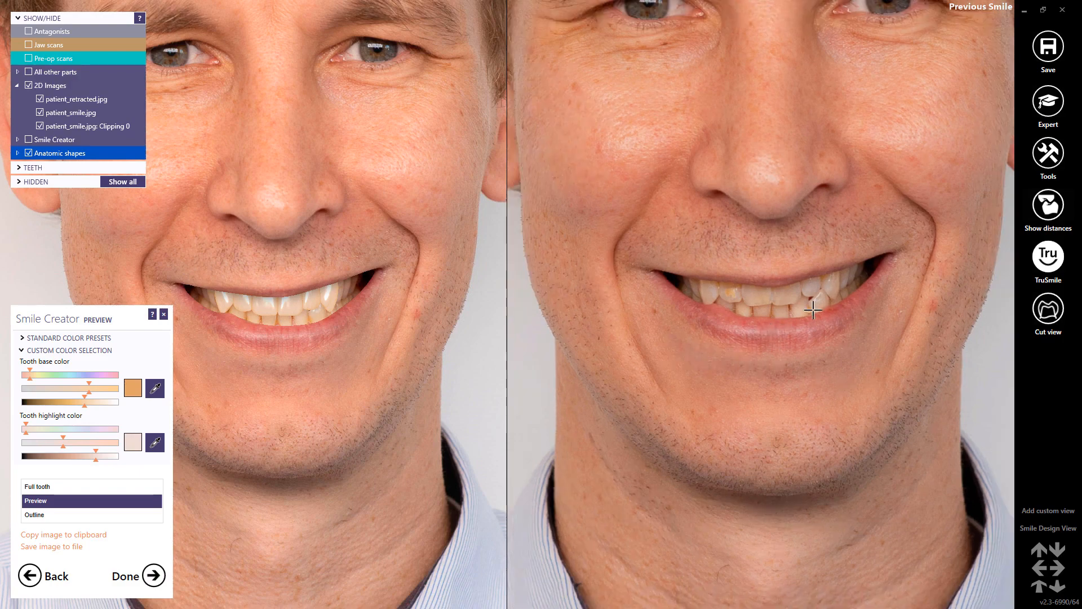
click(1049, 155)
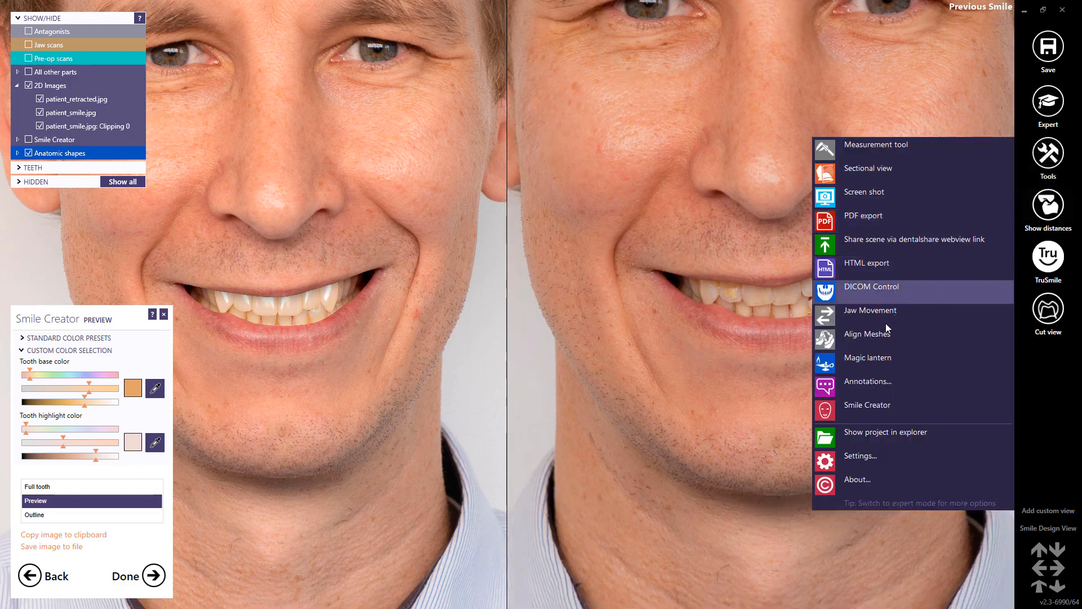
click(866, 358)
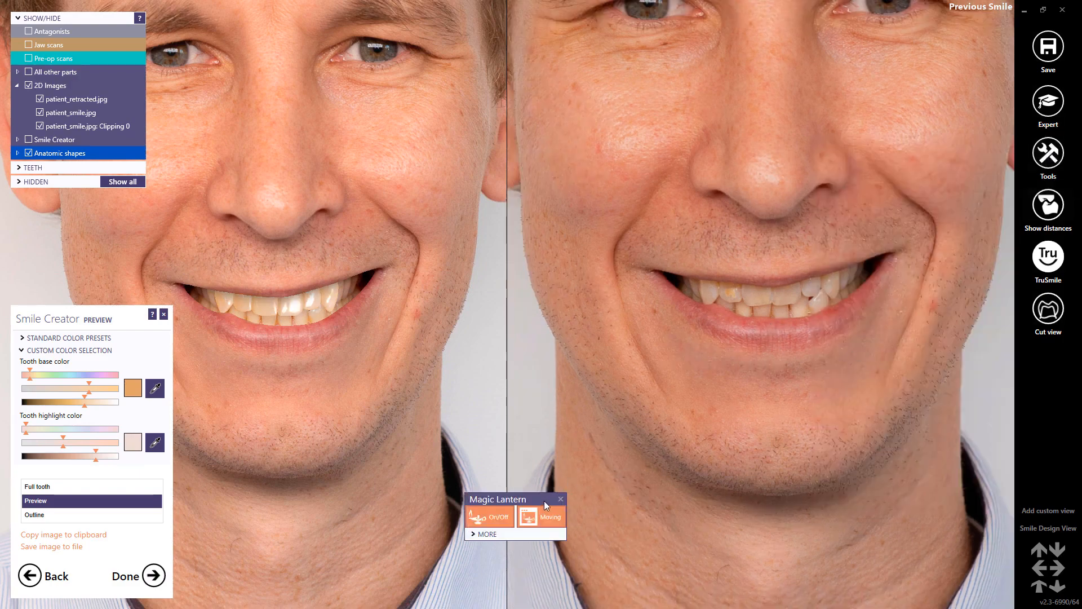
mouse_move(543, 501)
mouse_down()
mouse_move(428, 219)
mouse_move(299, 216)
mouse_move(216, 266)
mouse_move(191, 298)
mouse_move(223, 346)
mouse_move(308, 370)
mouse_move(467, 354)
mouse_move(478, 258)
mouse_move(331, 221)
mouse_move(306, 241)
mouse_move(472, 302)
mouse_move(545, 432)
mouse_move(551, 502)
mouse_up()
click(308, 256)
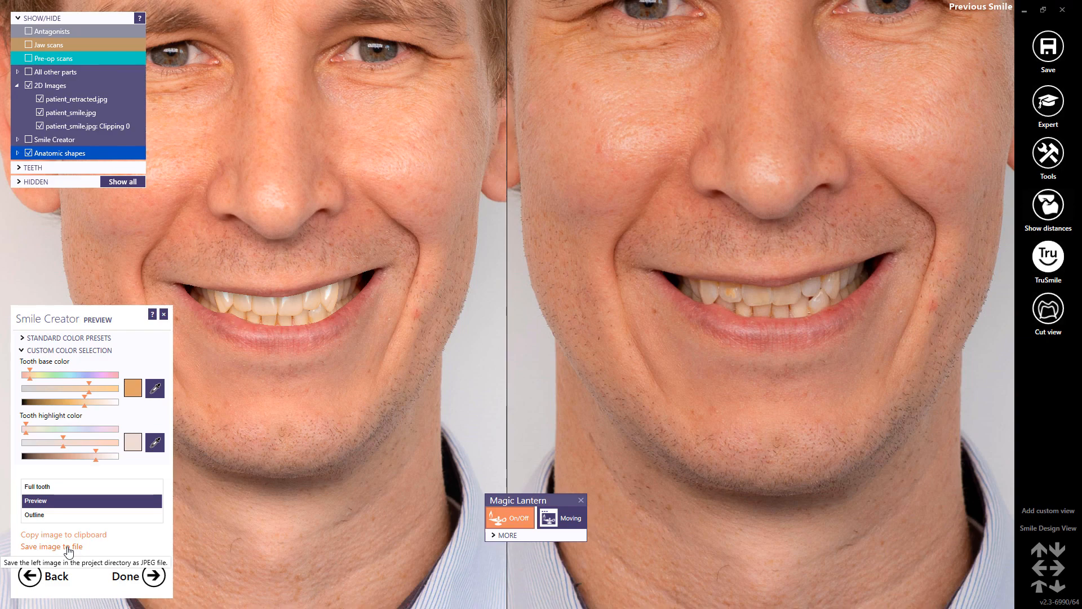
Finish Smile Creator, advance the wizard to Margin Line Detection and close Magic Lantern.
click(153, 575)
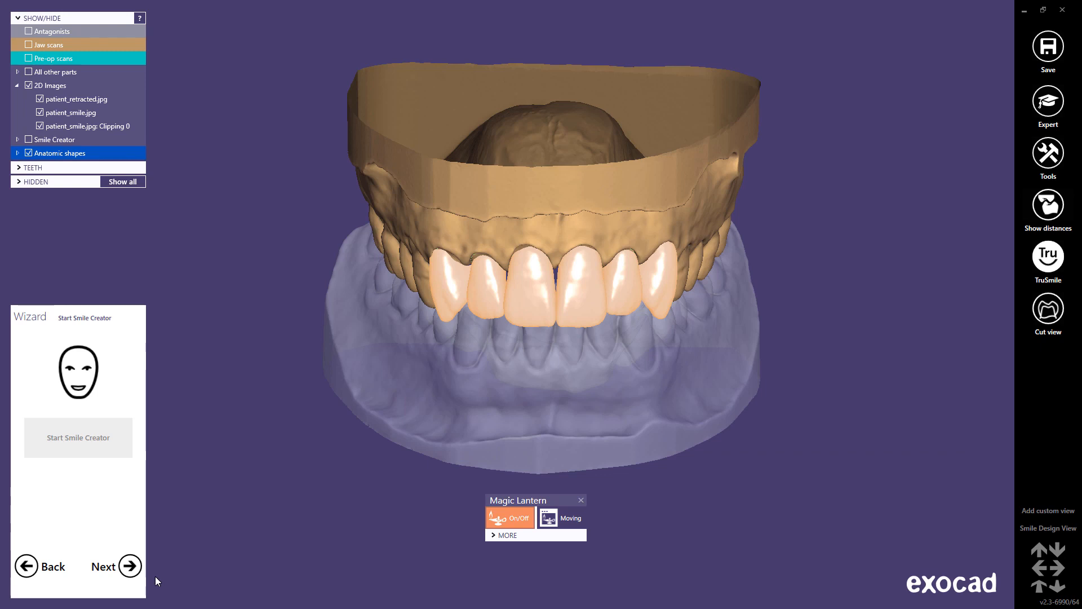
click(130, 566)
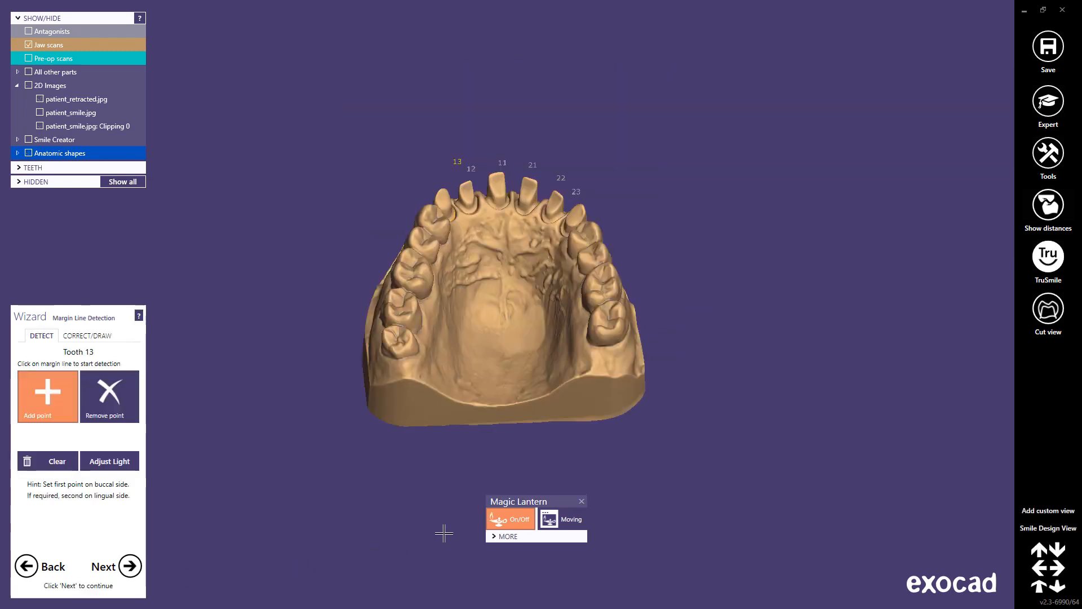
click(580, 500)
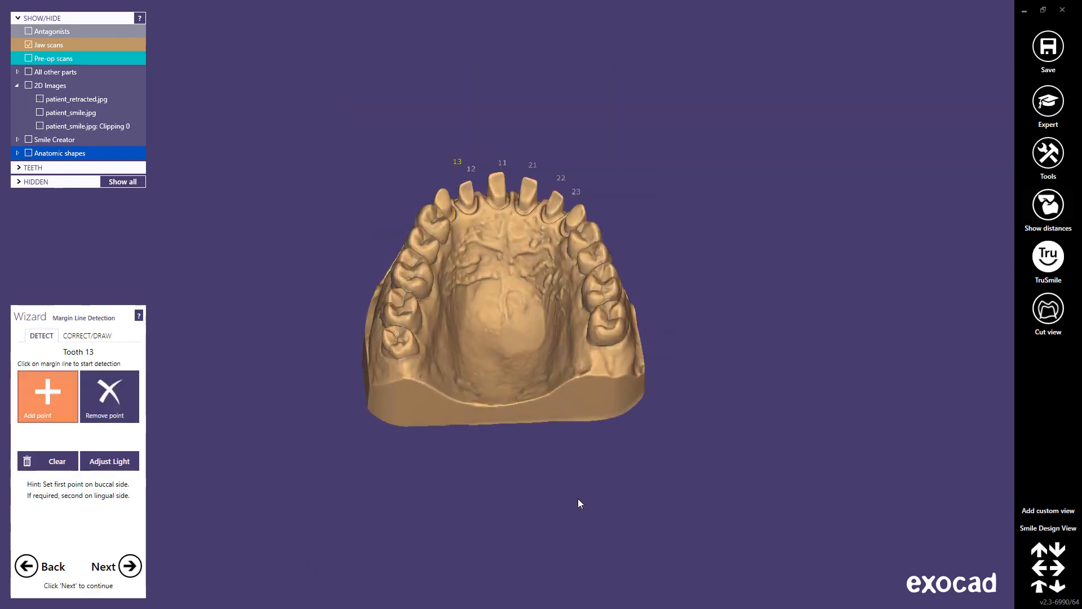
Set the jaw scan to a front view and show the anatomic shapes over the prepared teeth.
click(1038, 587)
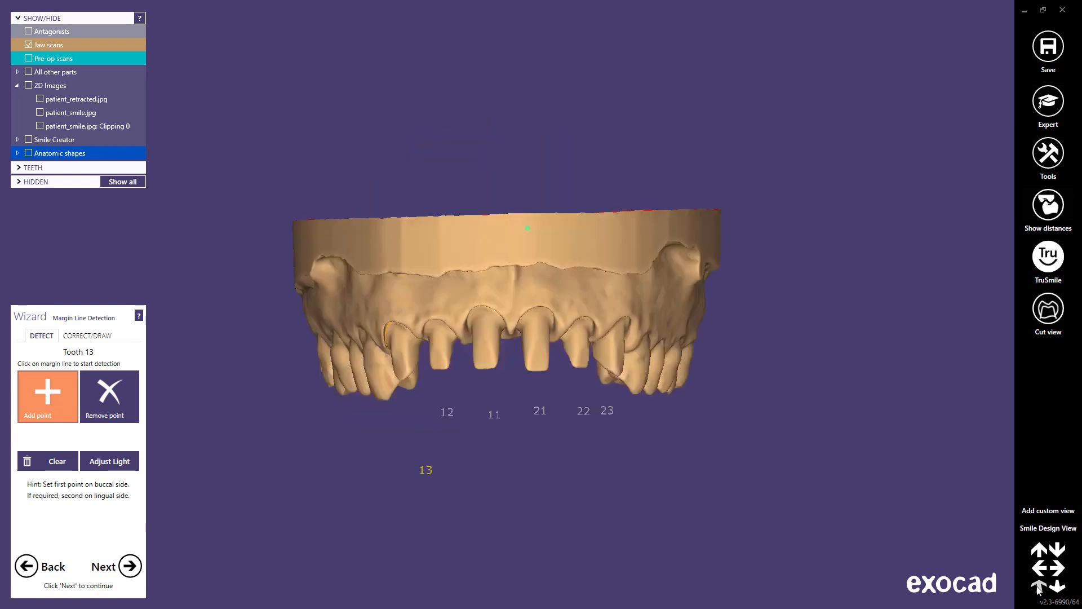
click(29, 153)
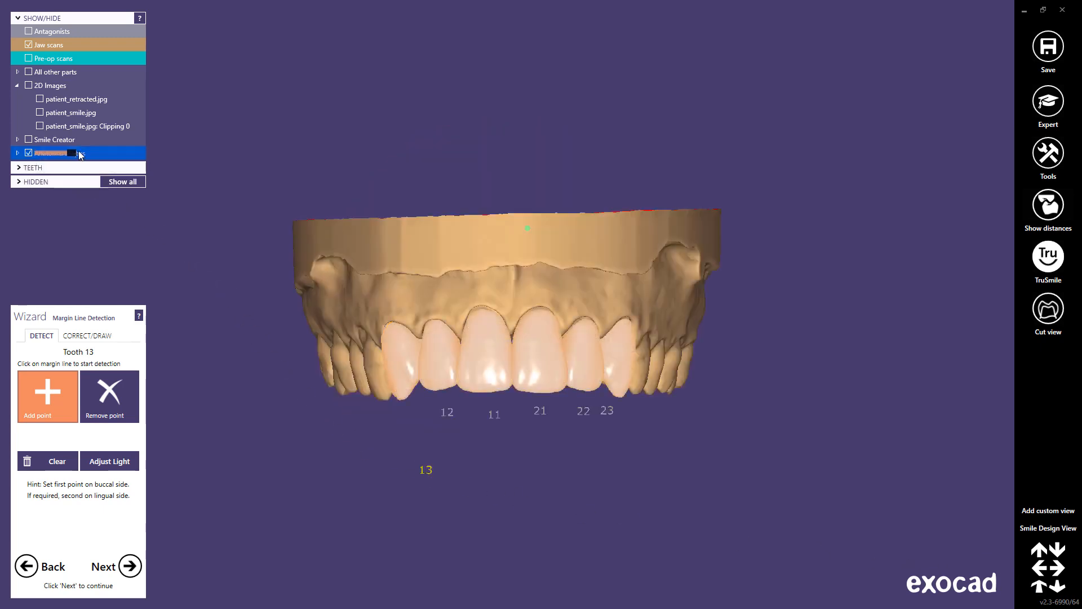